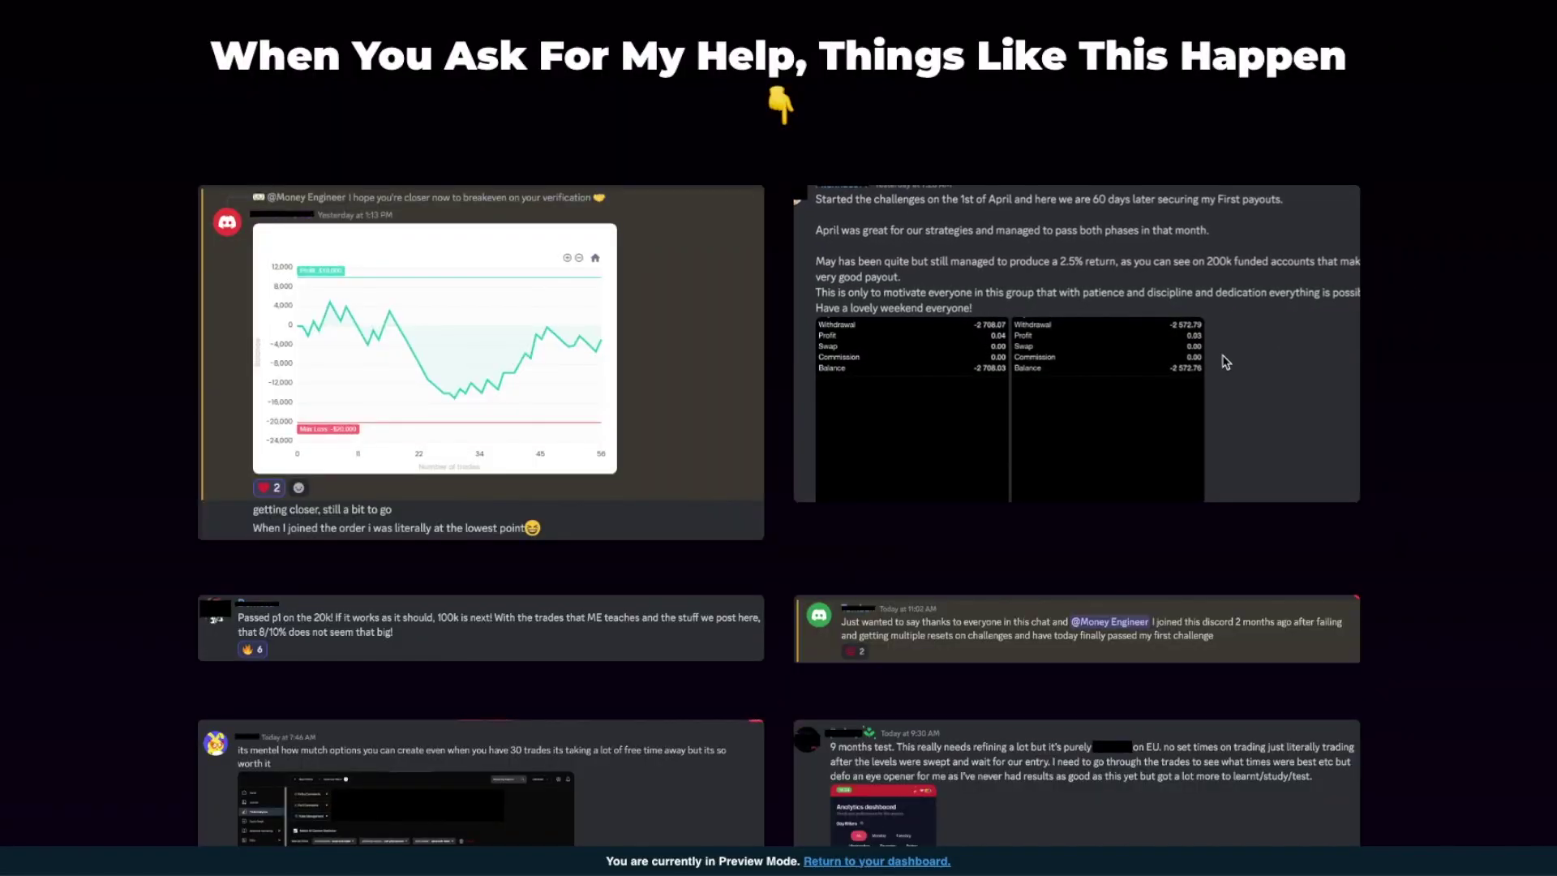
- Scroll further down the page through more student testimonials and payout screenshots
scroll(1173, 405, down, 3)
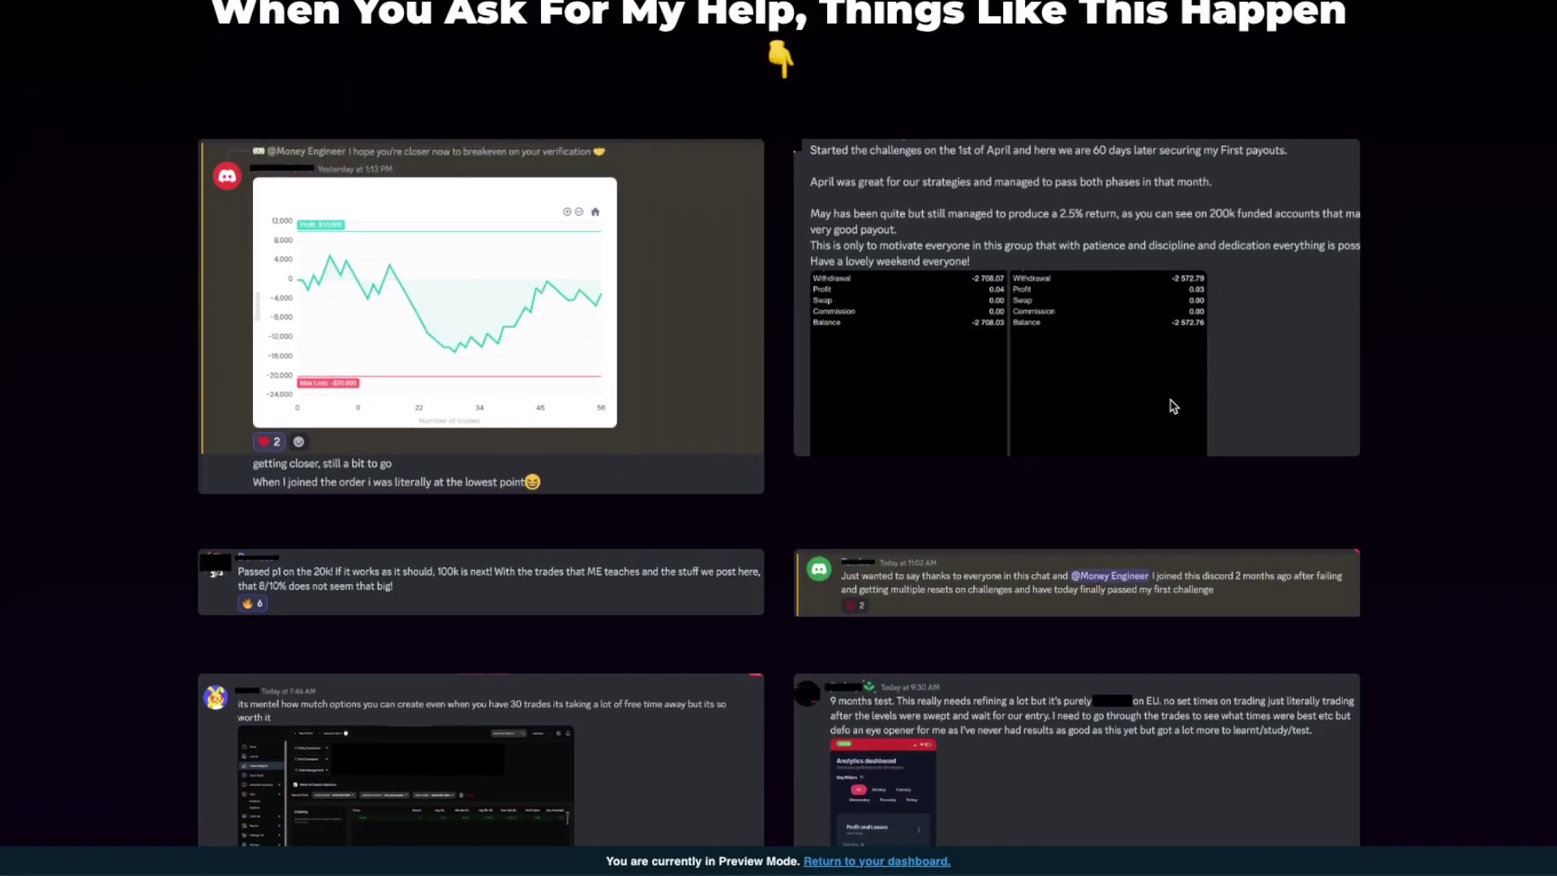
scroll(1174, 405, down, 3)
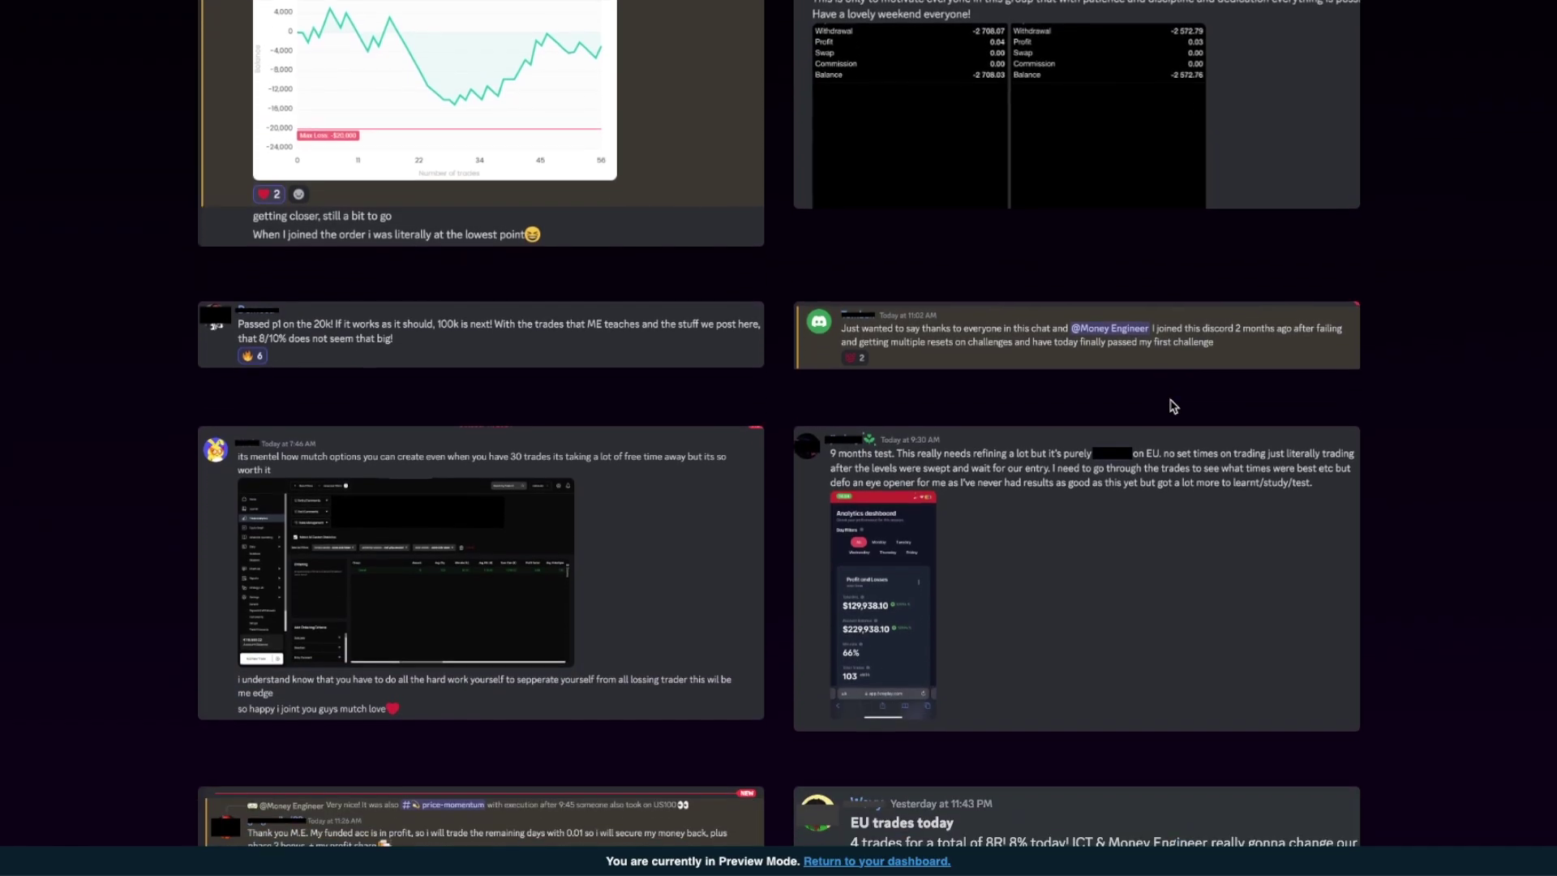
scroll(1174, 405, down, 3)
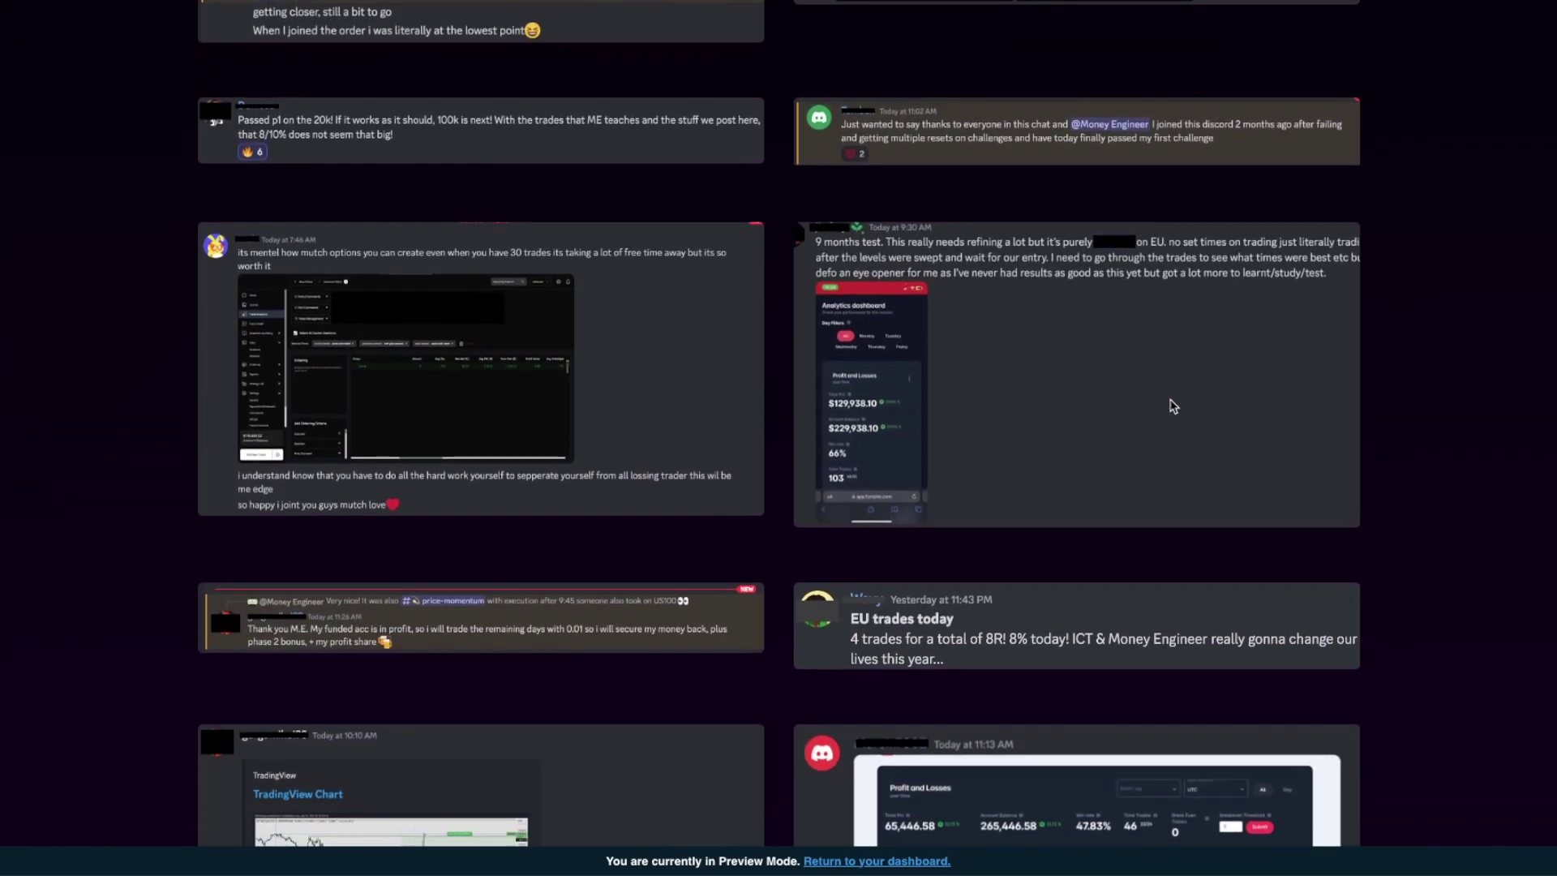
scroll(1173, 406, down, 2)
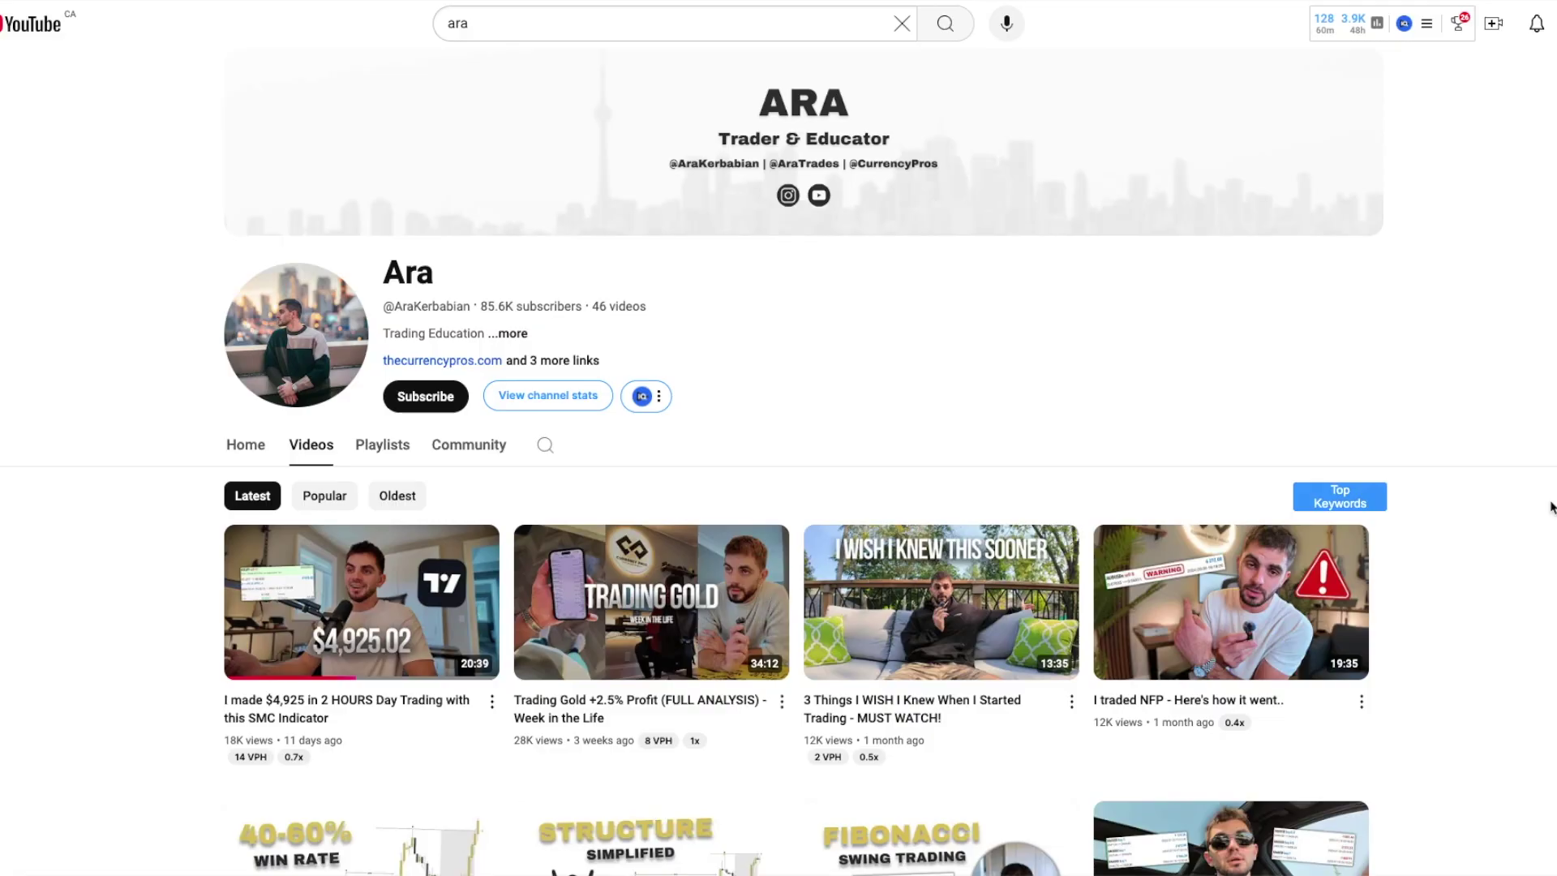
- Scroll down the channel's Videos grid to see older trading videos
scroll(1551, 509, down, 5)
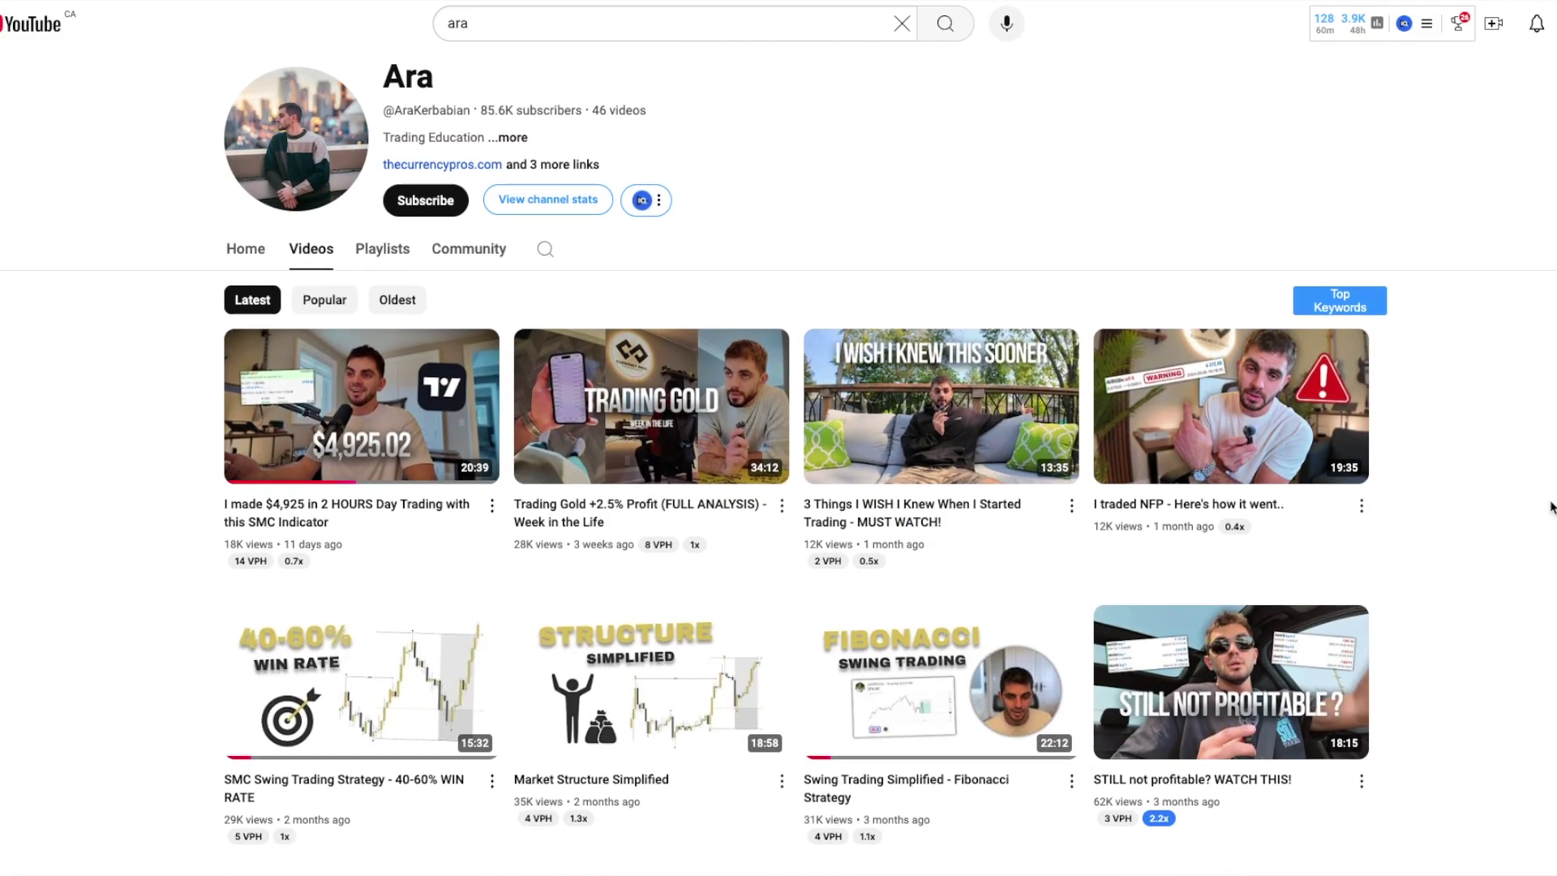
scroll(1550, 508, down, 10)
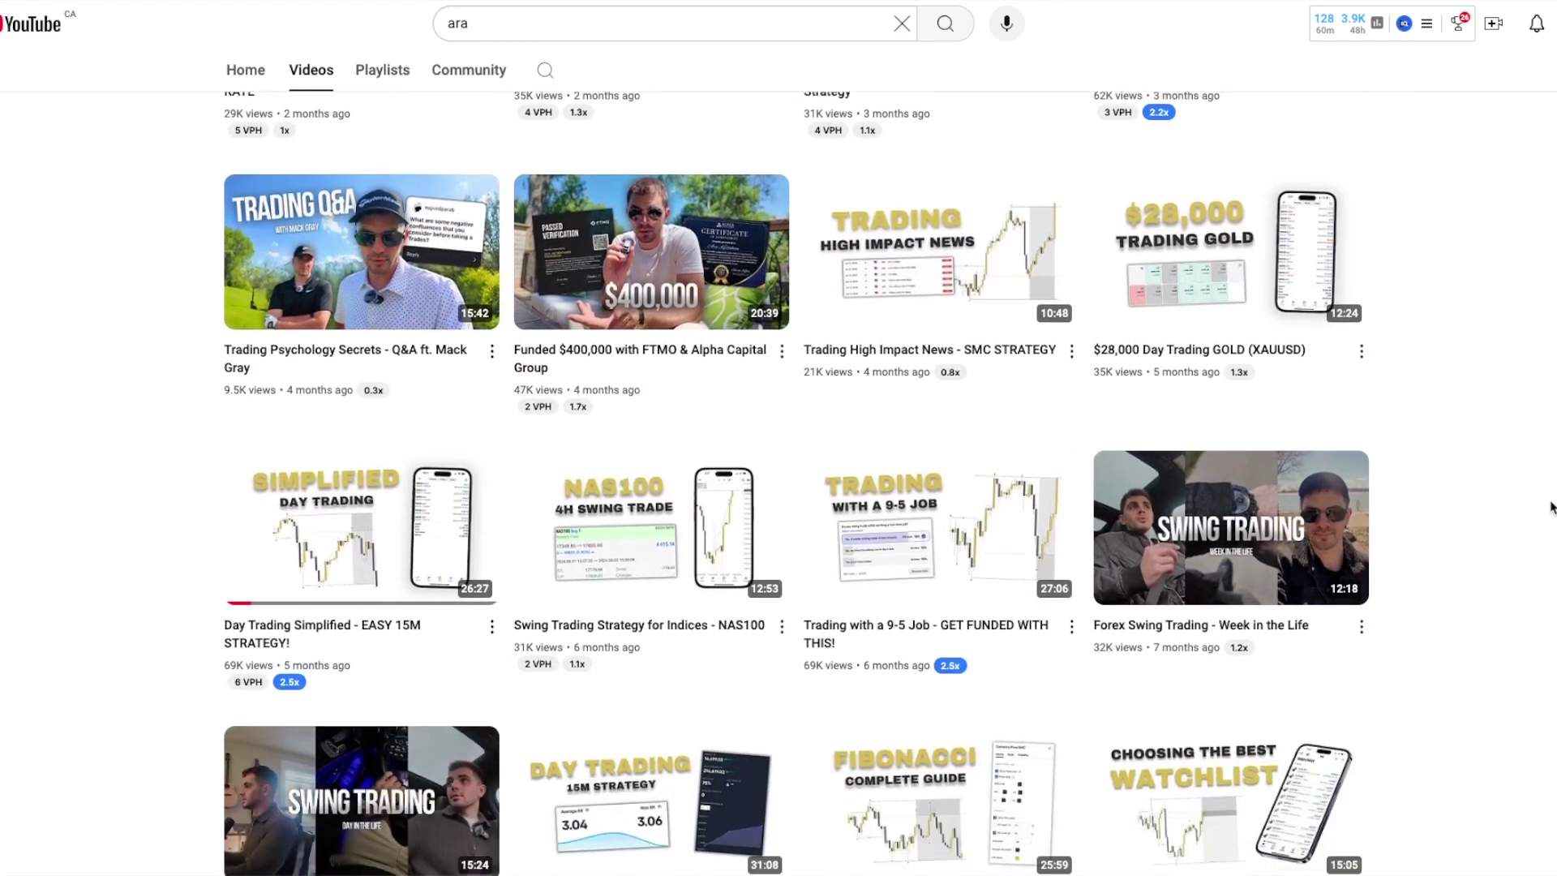
scroll(1551, 509, down, 2)
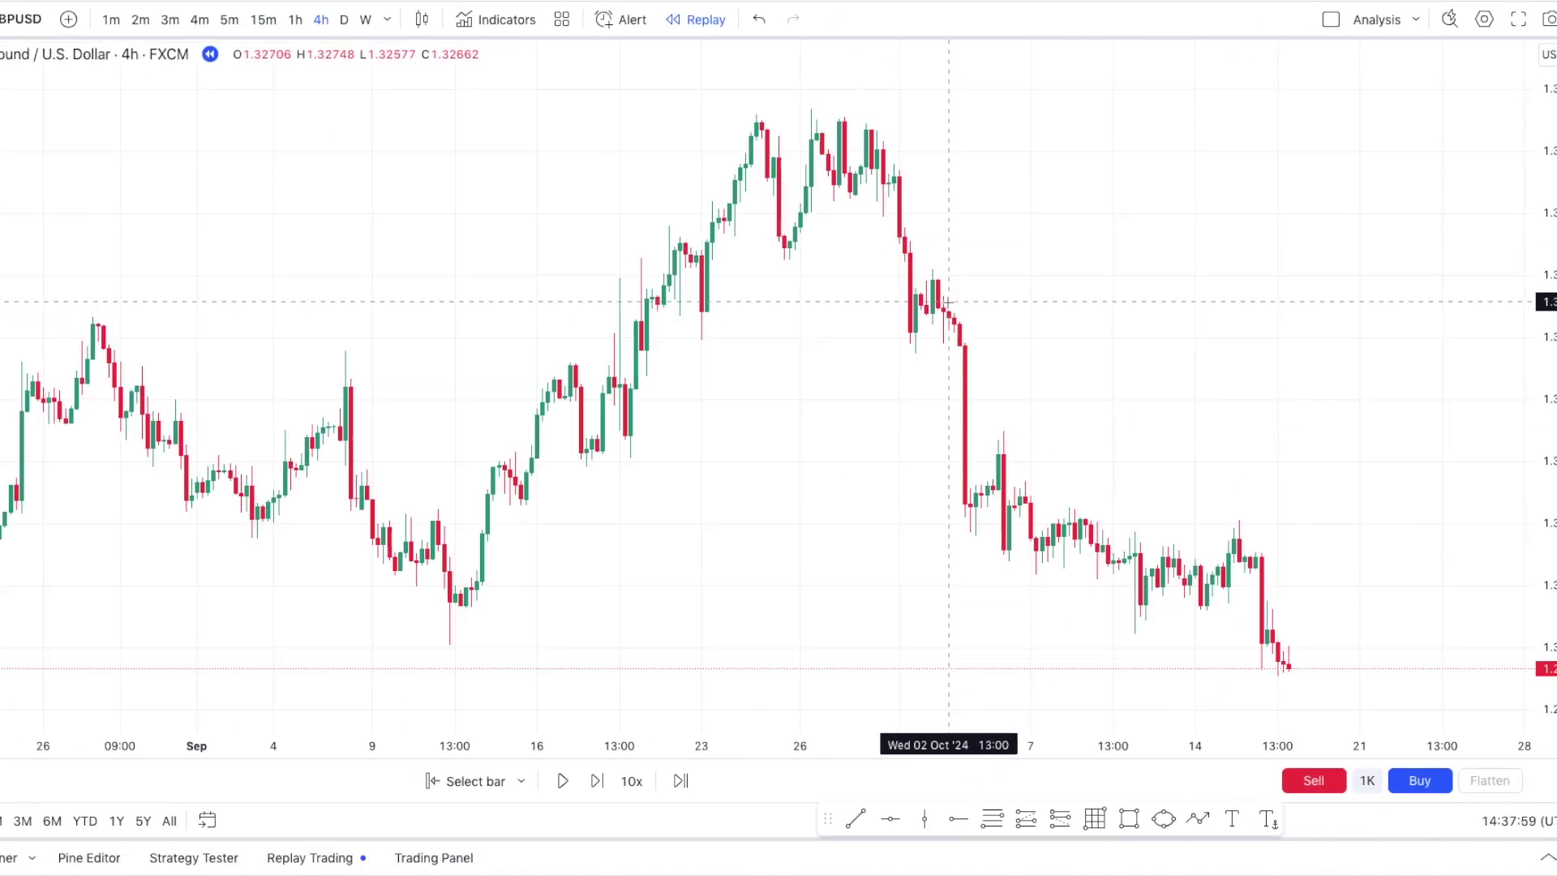
- Search the indicators for 'fractalsml' and load the FractalsML community indicator onto the chart
click(506, 21)
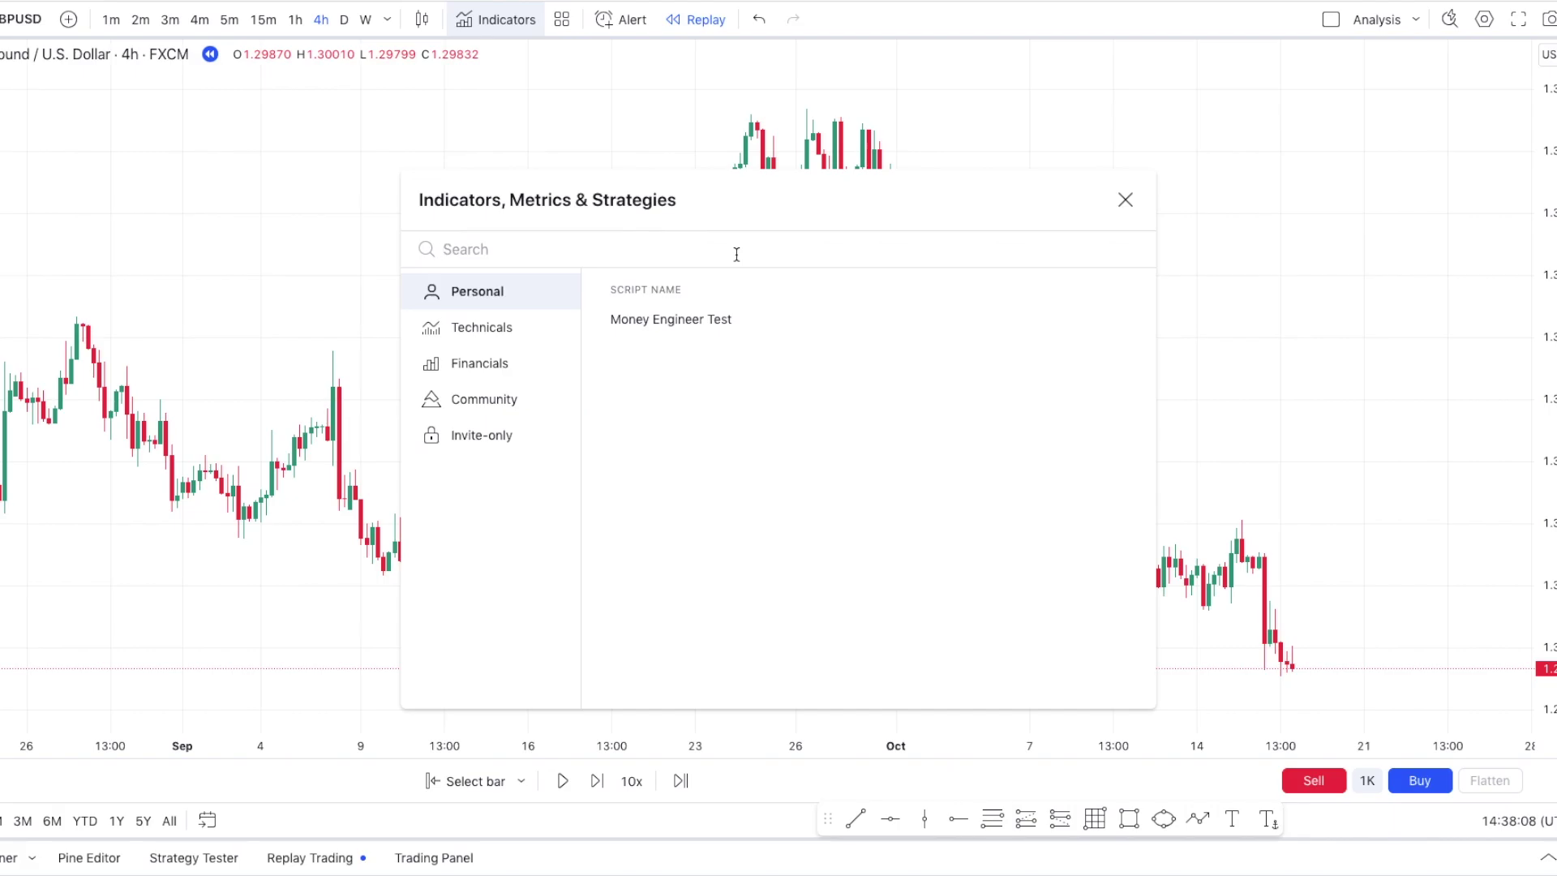
text(frac)
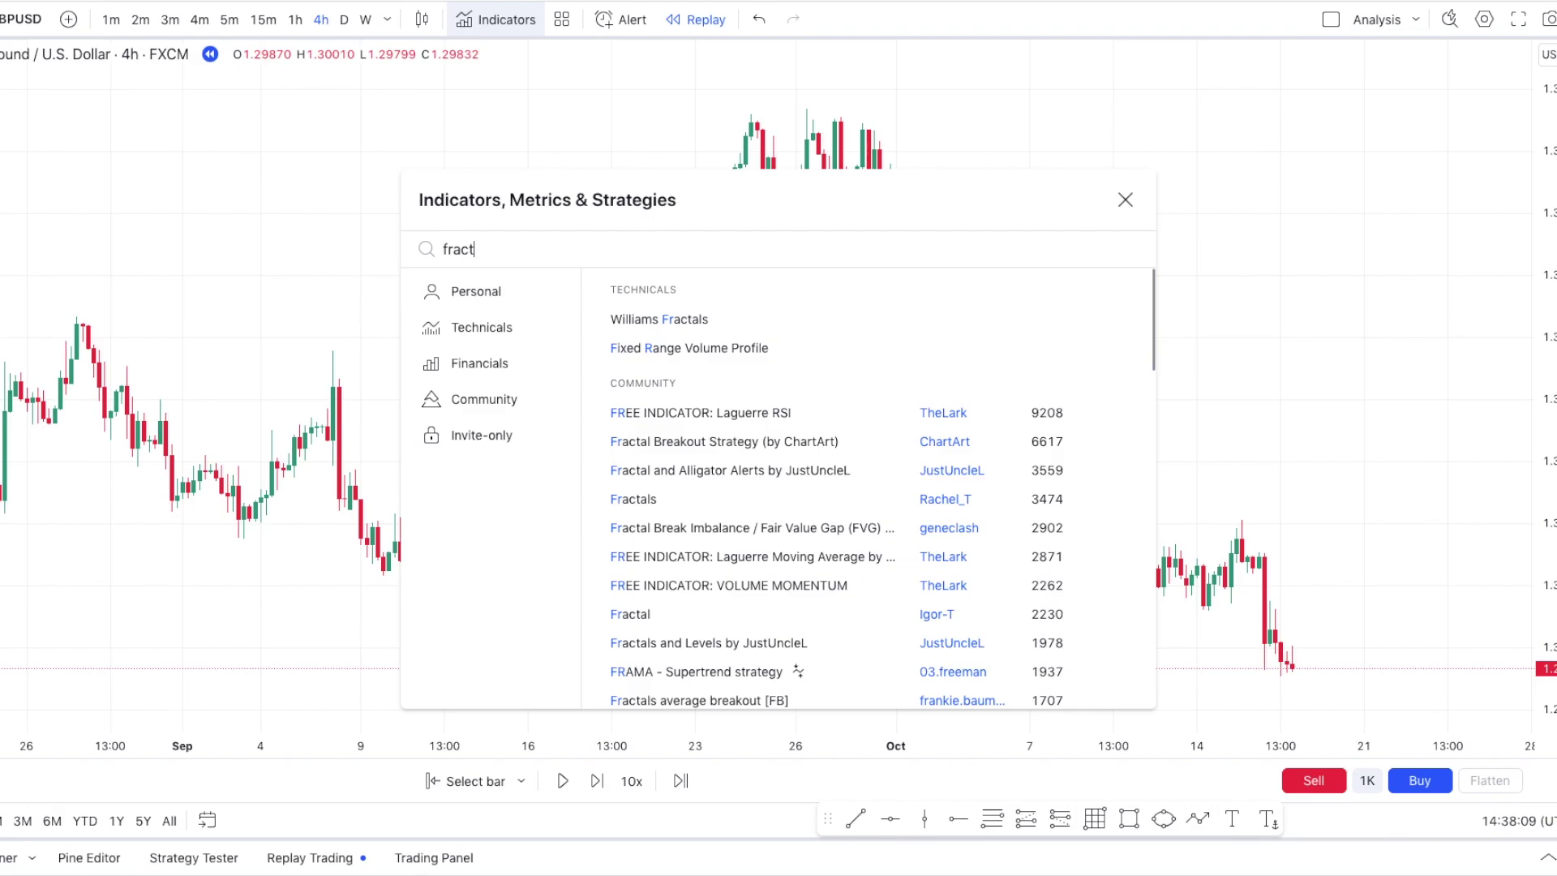
text(talsml)
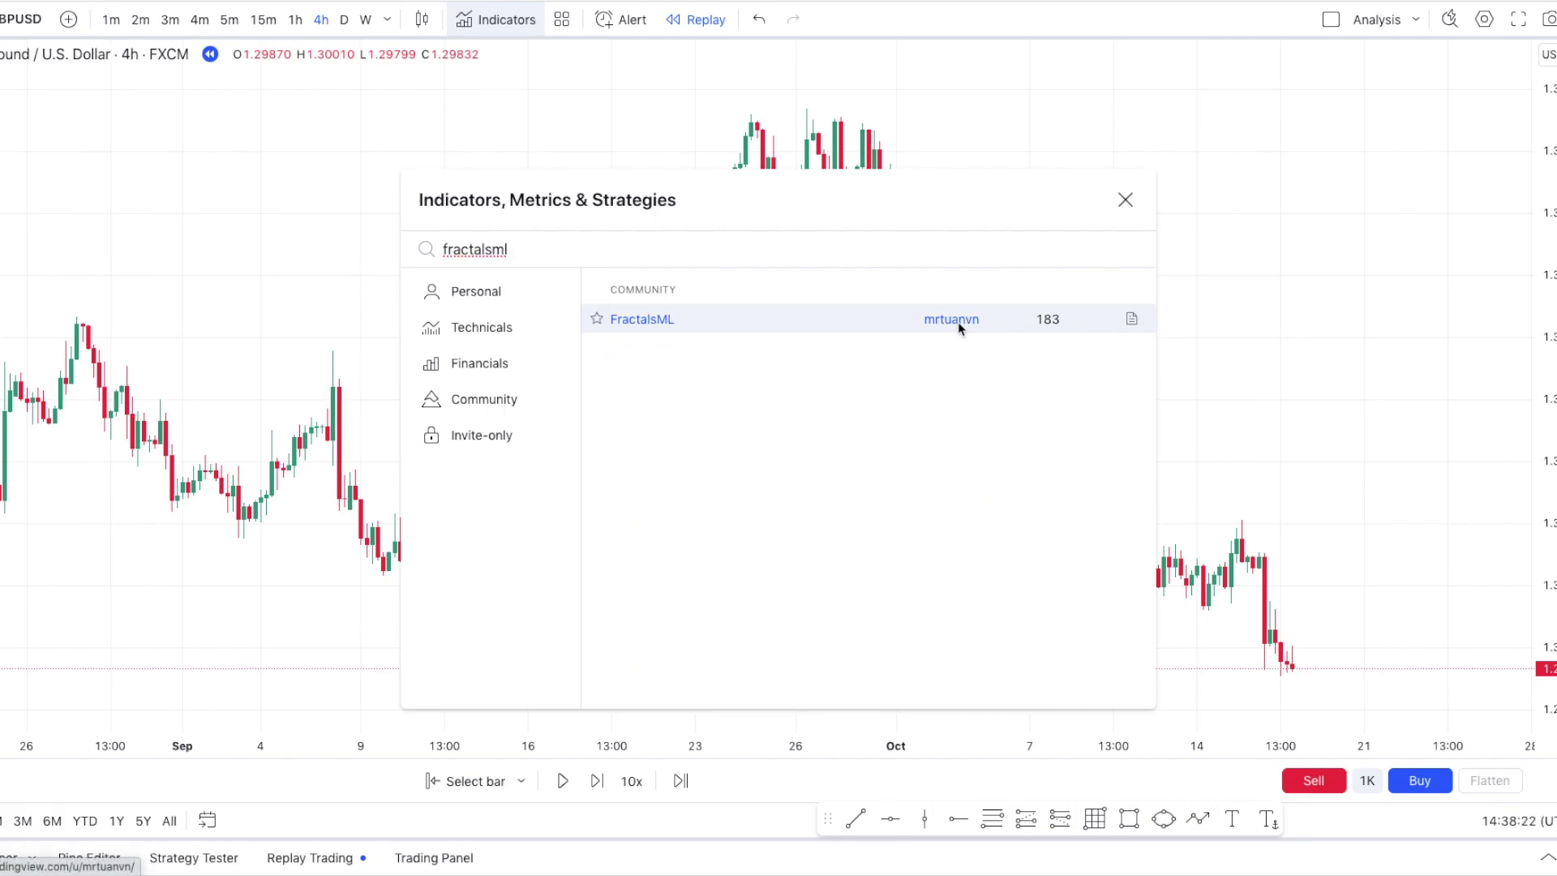
click(799, 323)
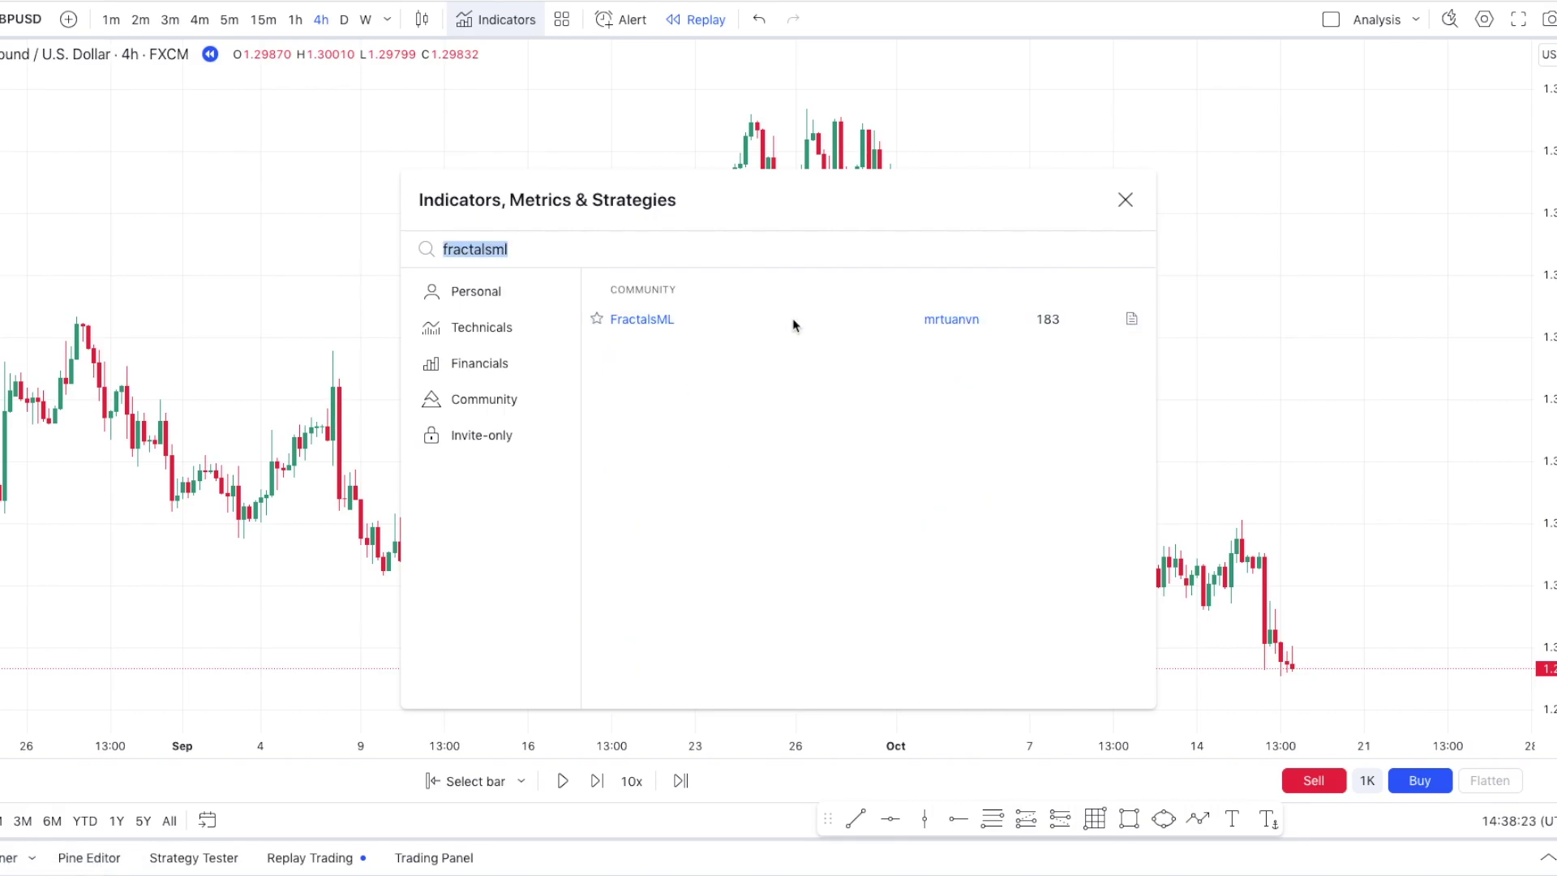
click(1218, 134)
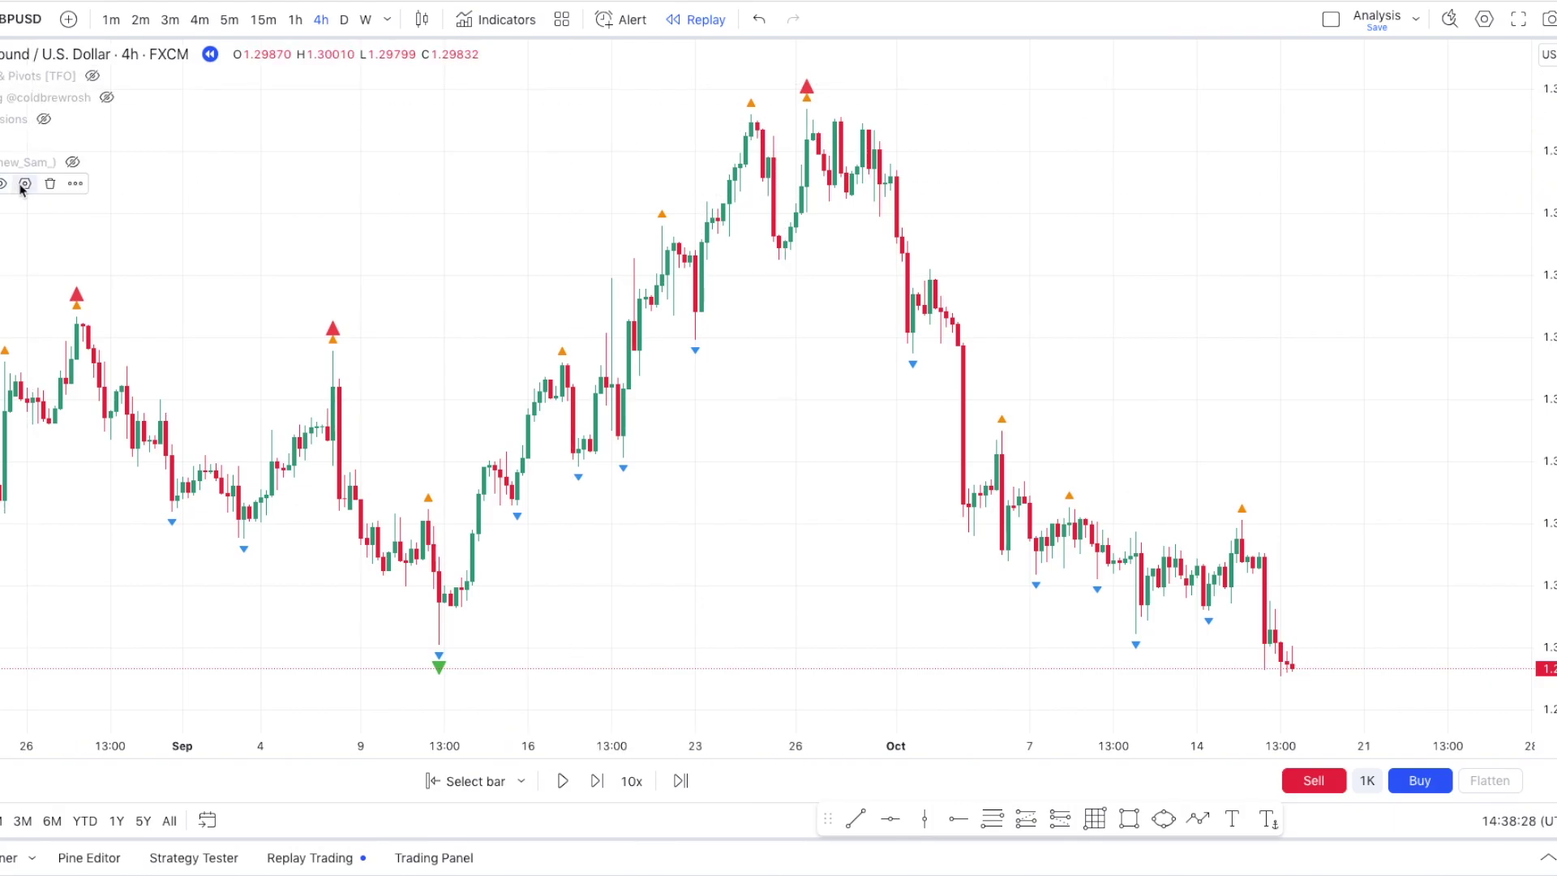
- In the FractalsML settings, hide the Top and Bottom Fractals 2 markers
click(24, 184)
click(651, 259)
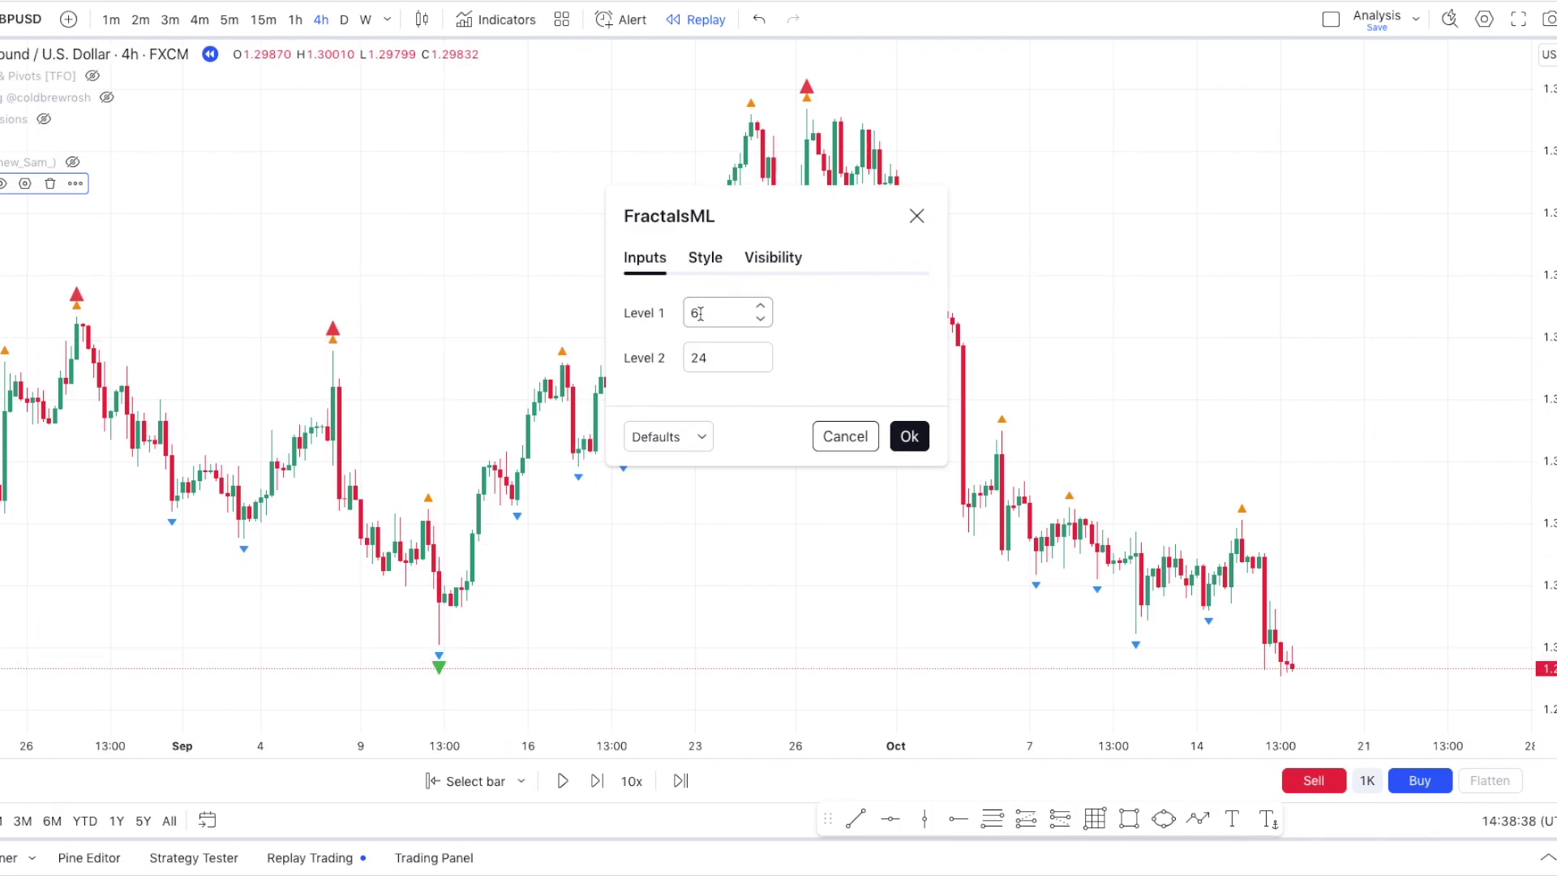
click(705, 257)
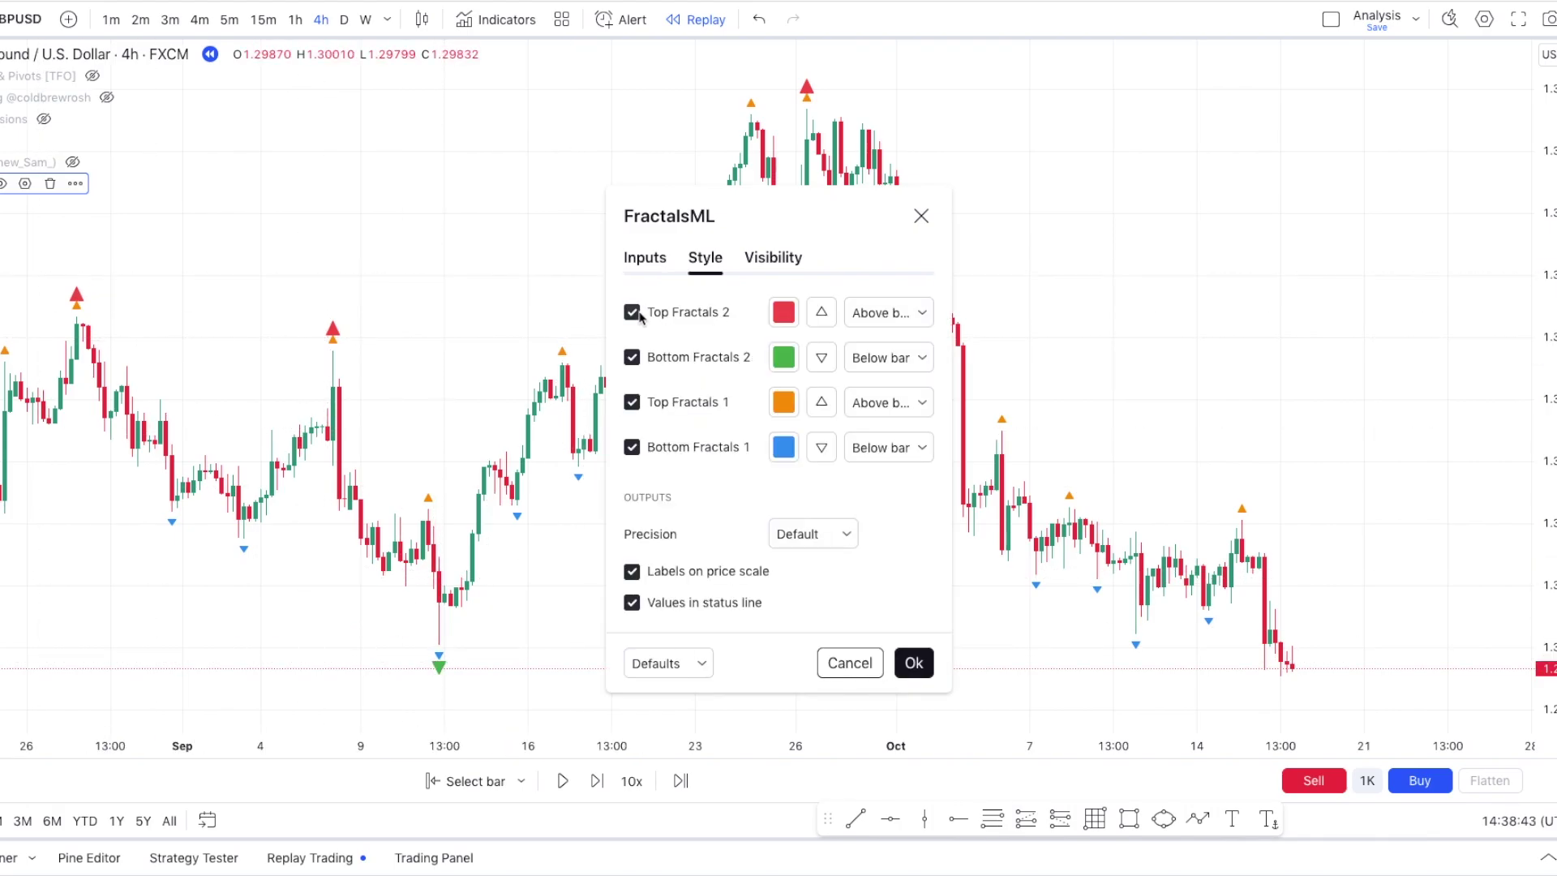
click(636, 314)
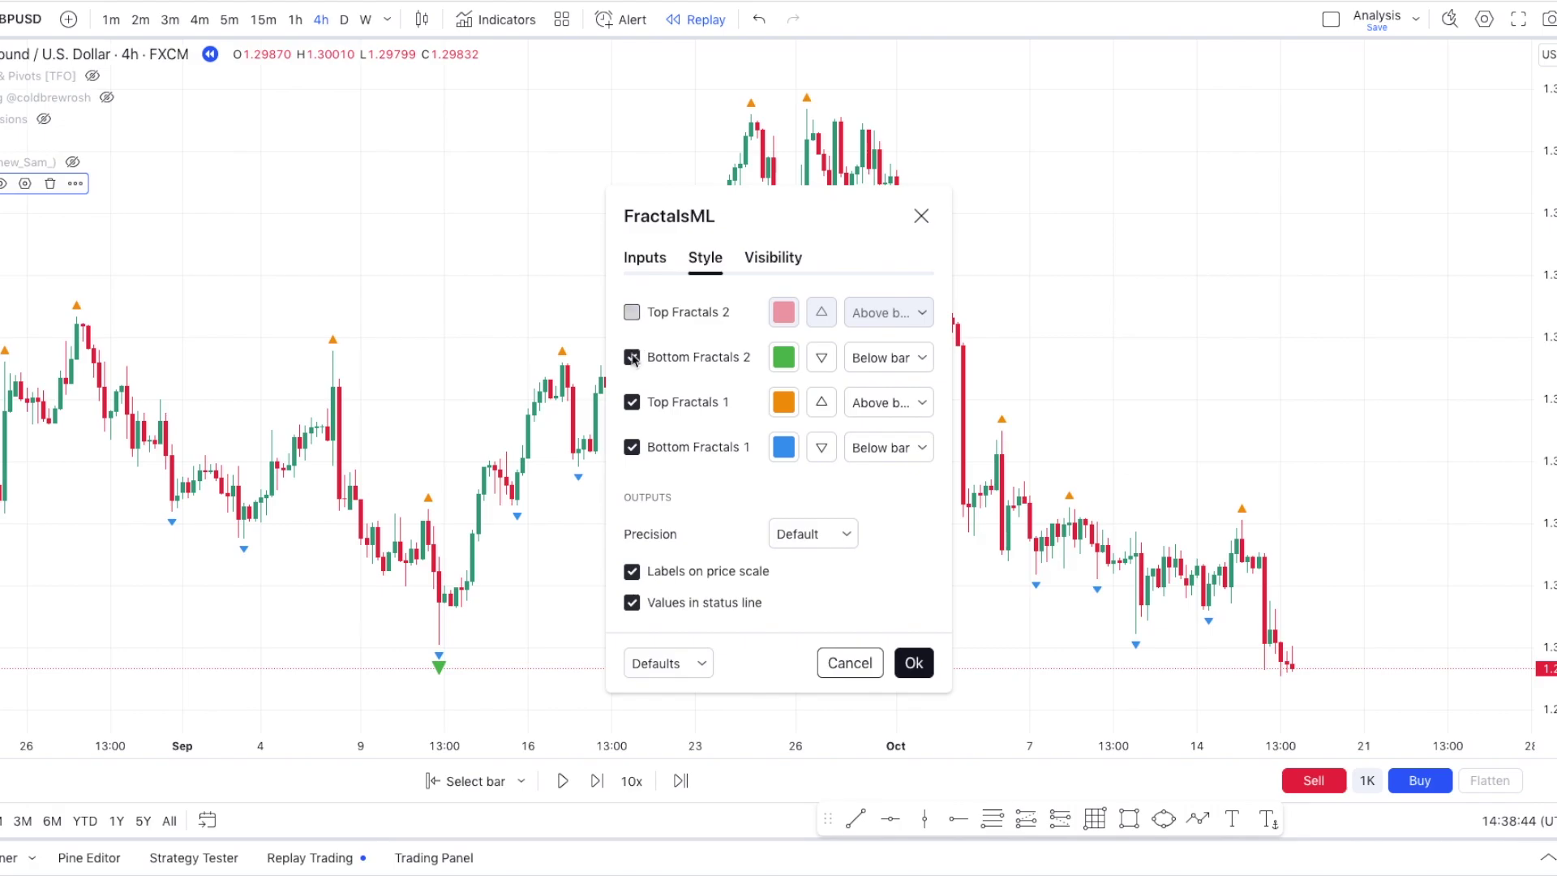
click(632, 360)
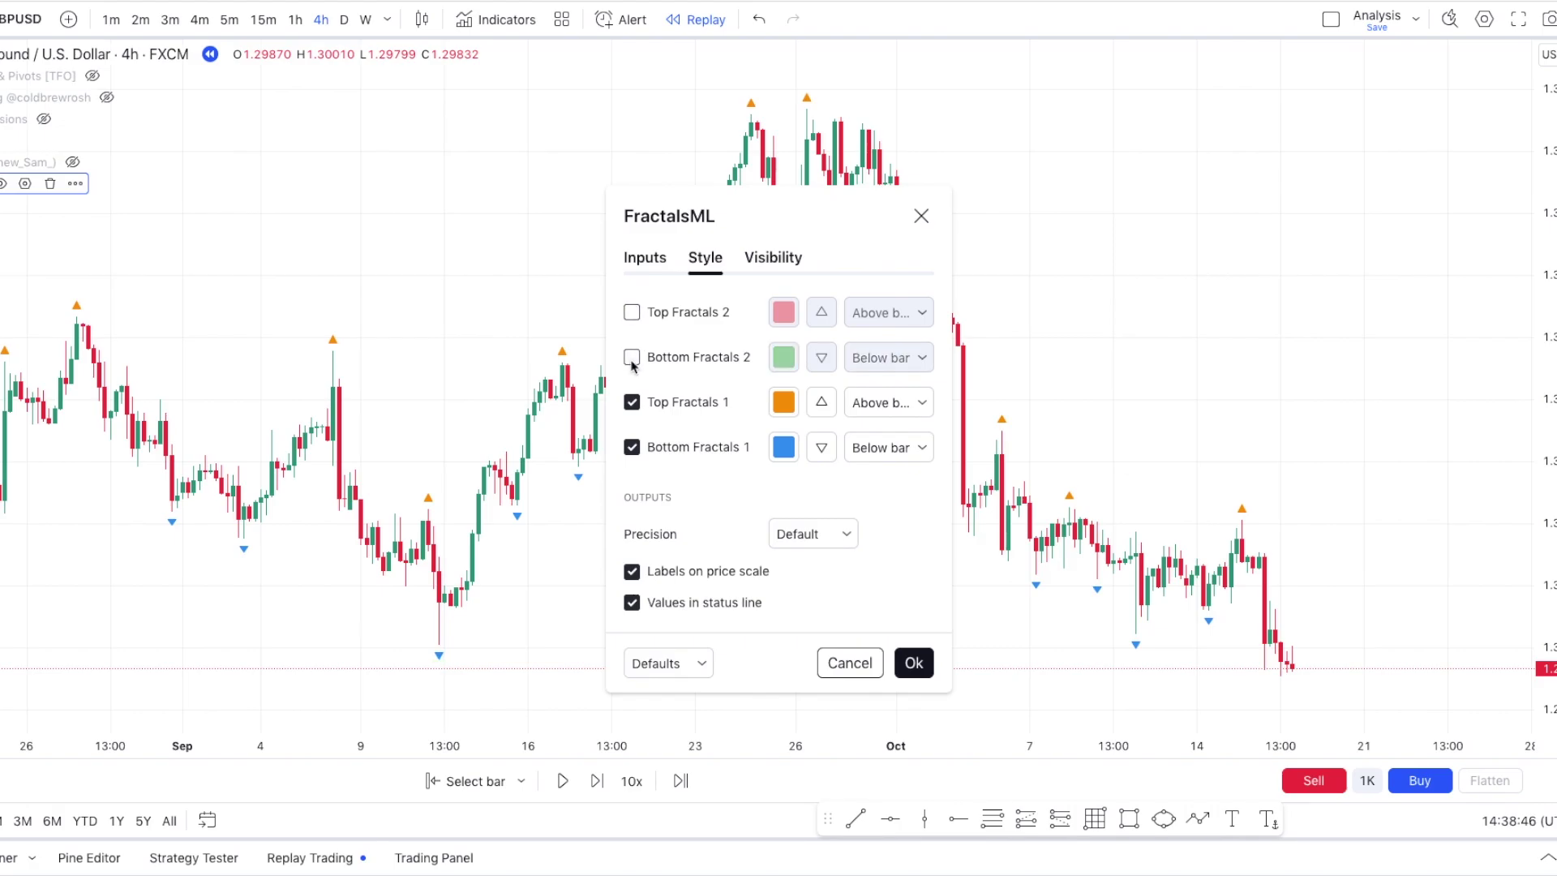
- Make the Top and Bottom Fractals 1 markers black, set Level 1 to 5, and apply
click(785, 403)
click(973, 439)
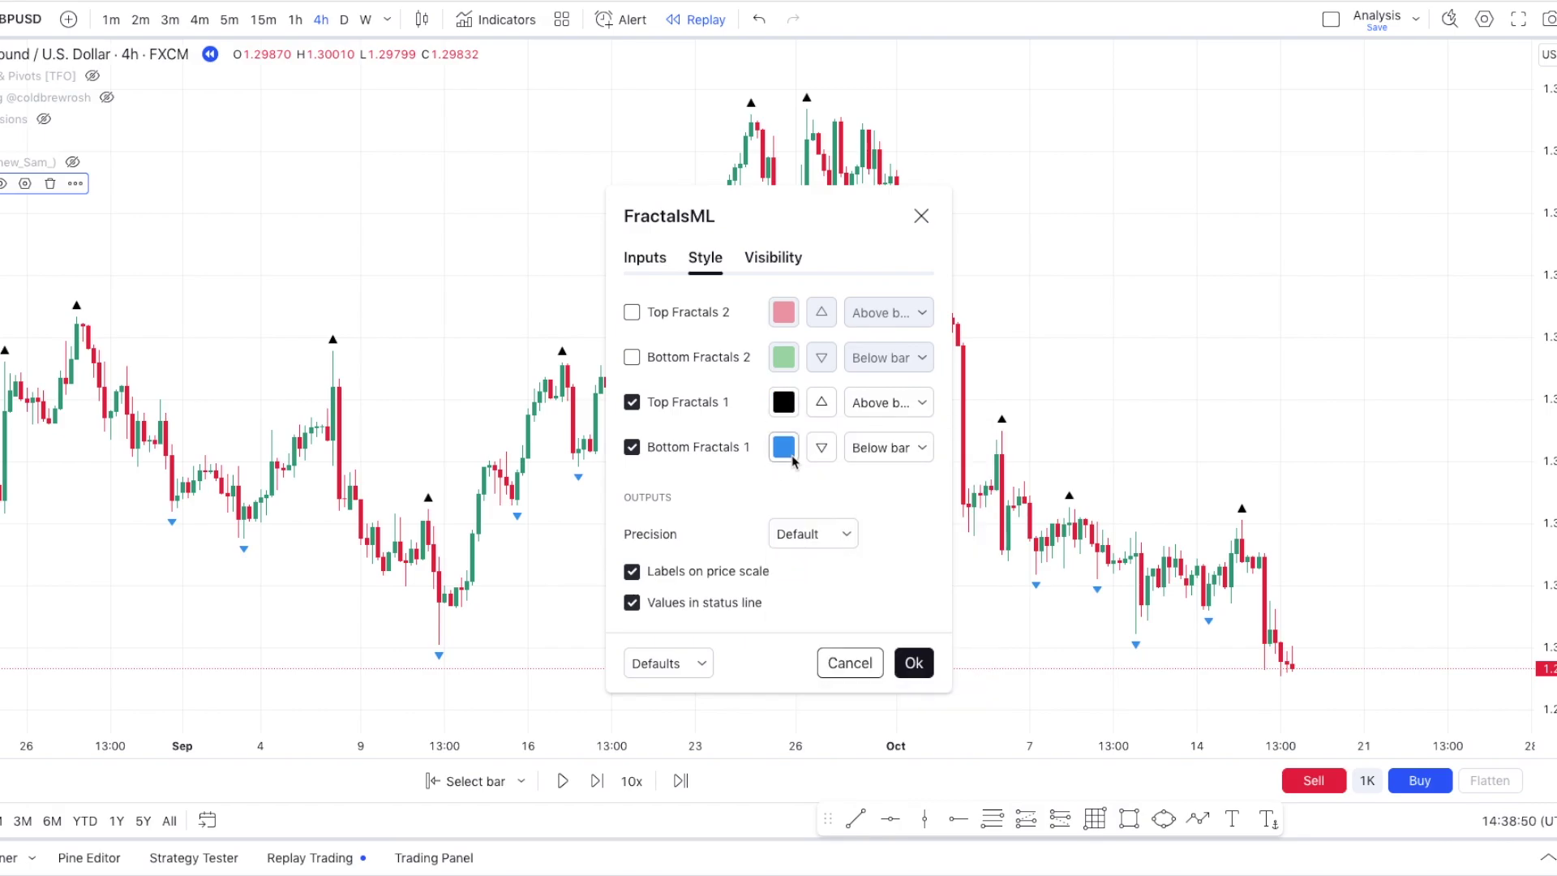
click(784, 447)
click(973, 484)
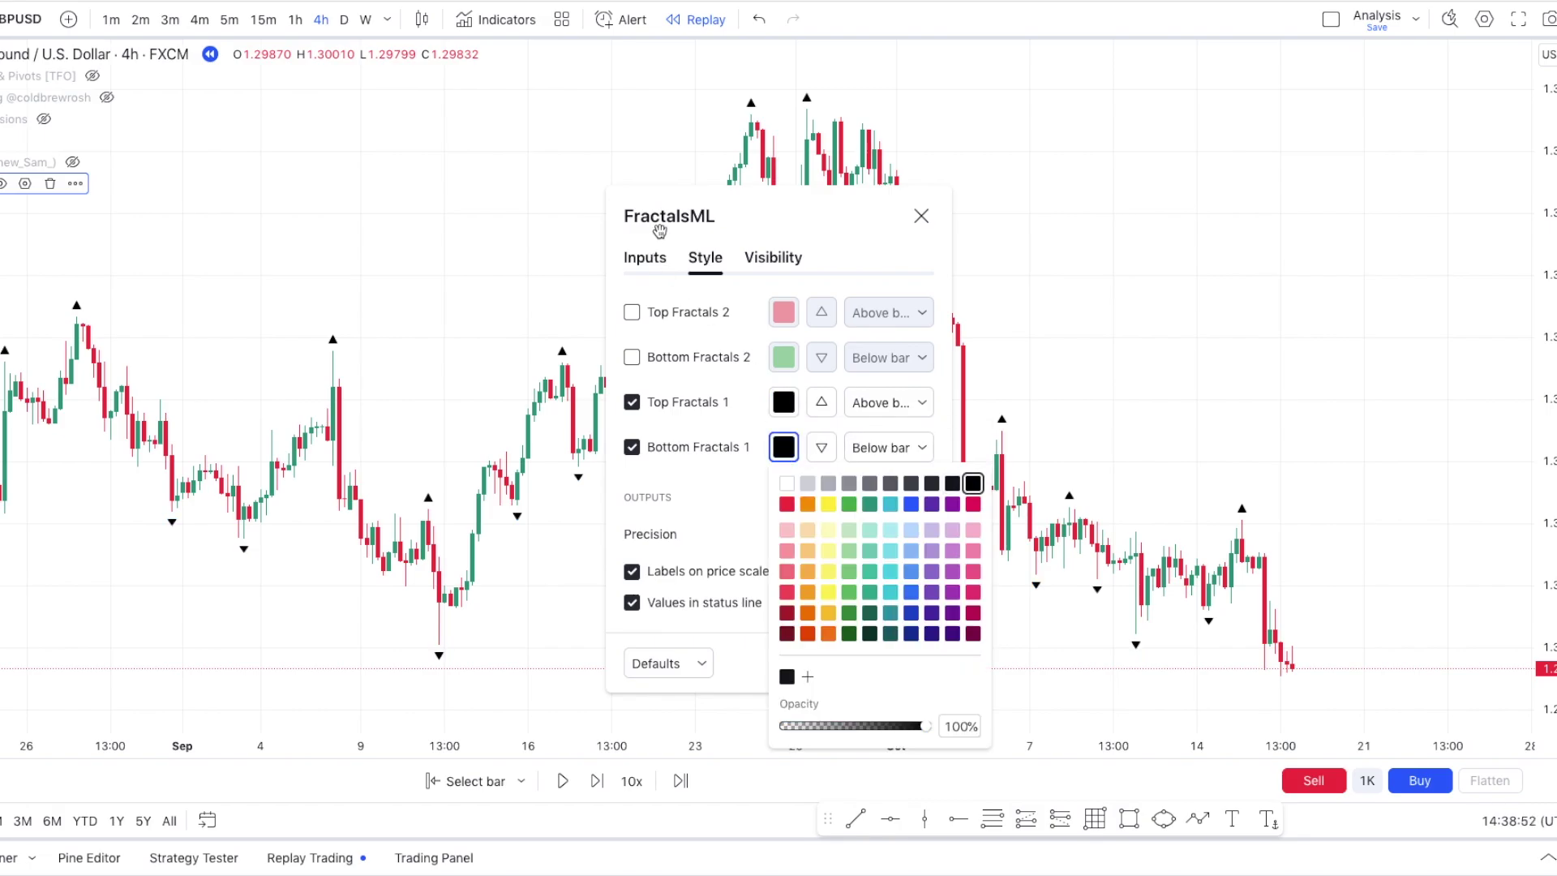
click(647, 259)
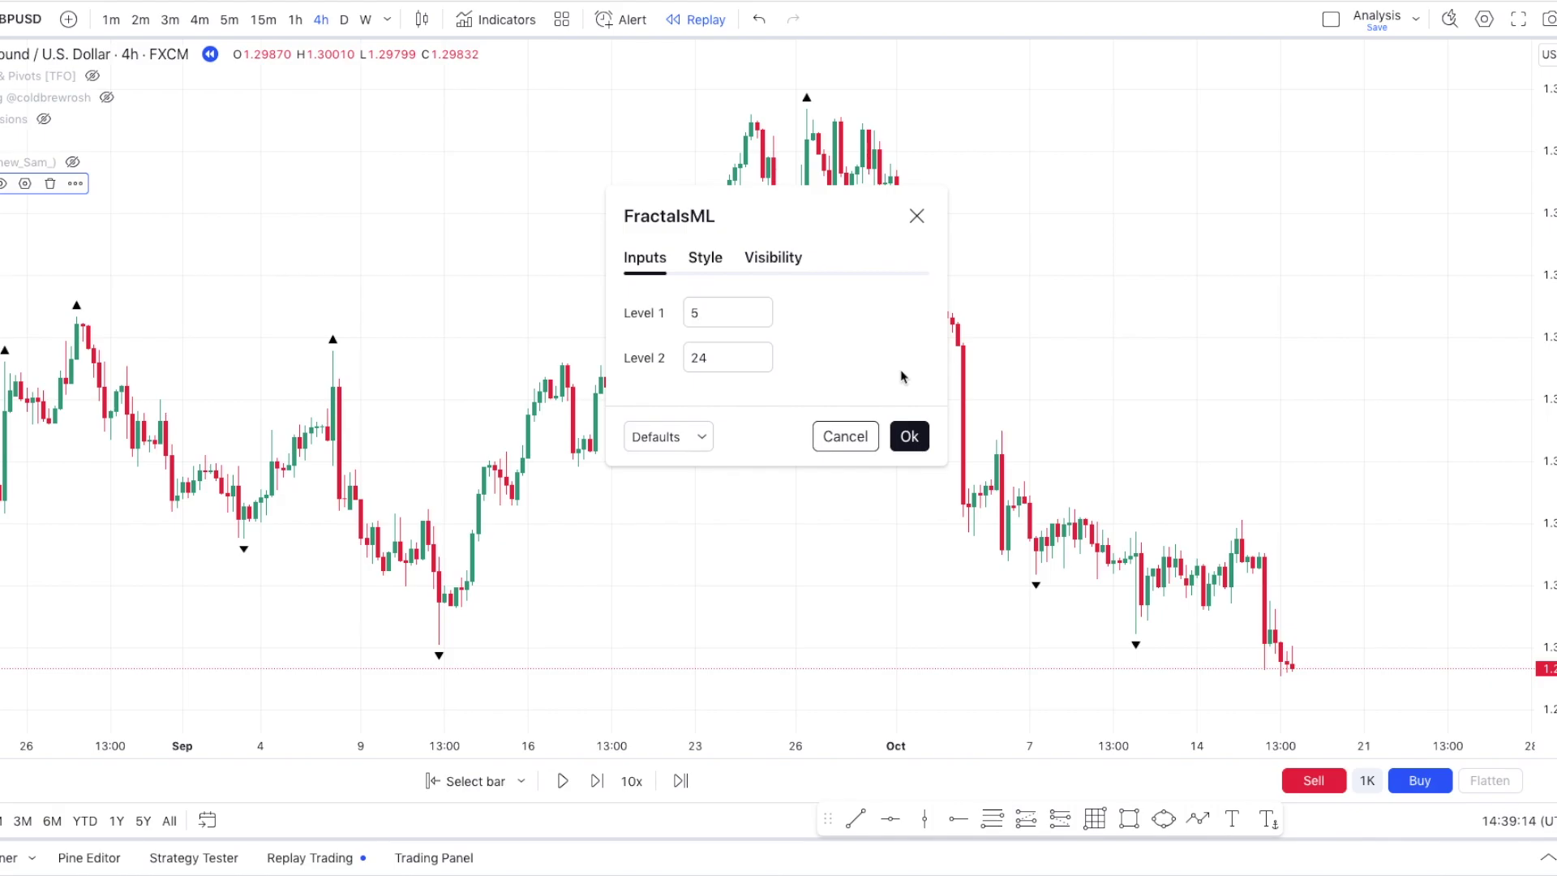
click(900, 430)
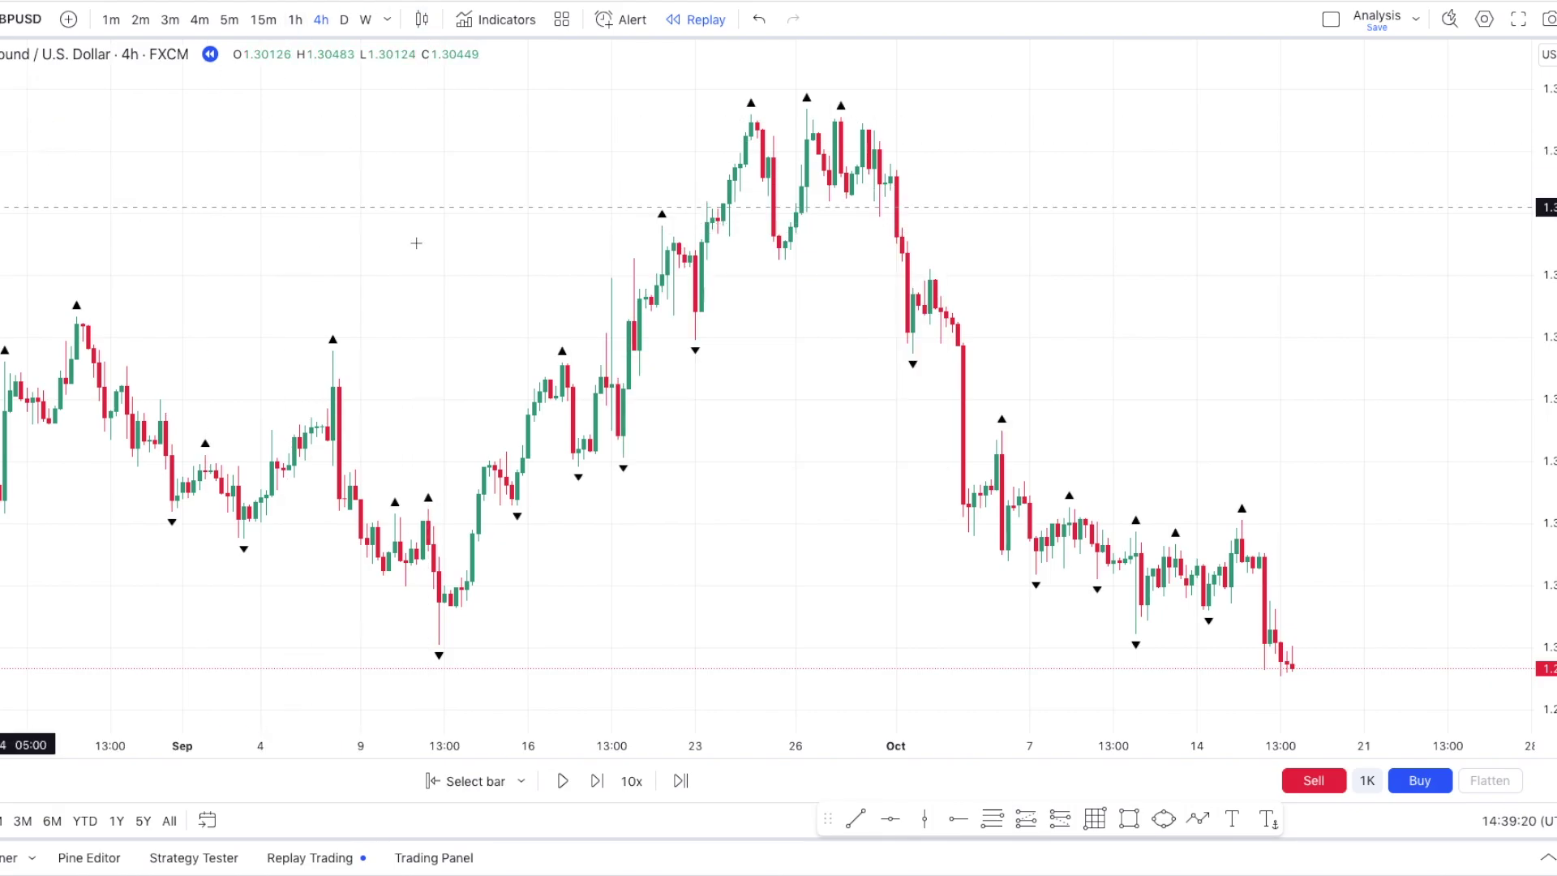
- Pan right and zoom in on the 4-hour candles around 10–15 October
scroll(673, 268, right, 5)
scroll(673, 268, right, 5)
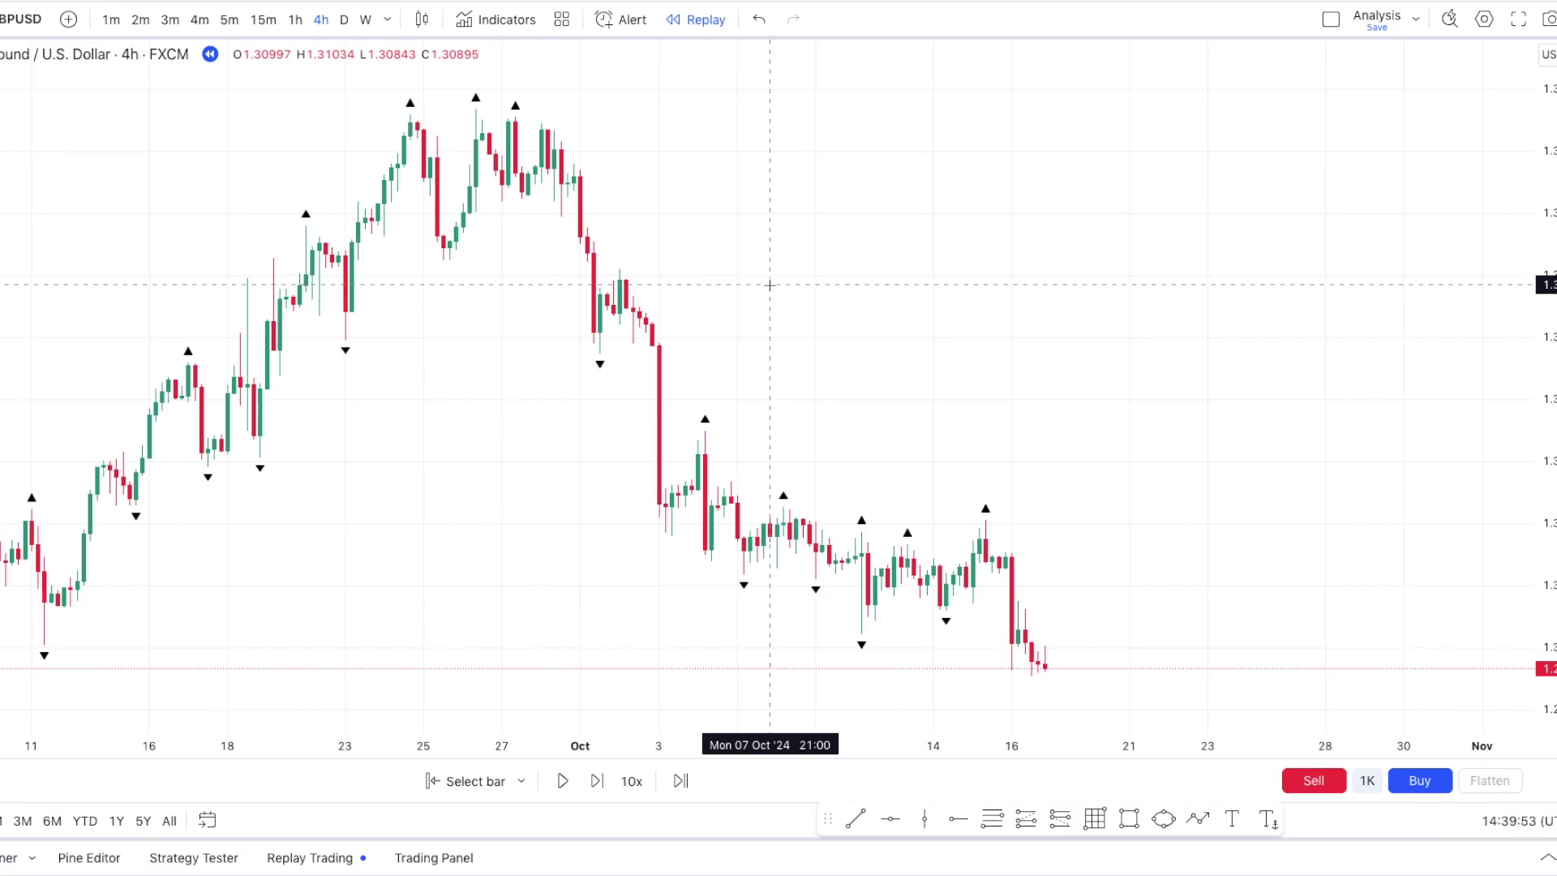
scroll(769, 285, up, 3)
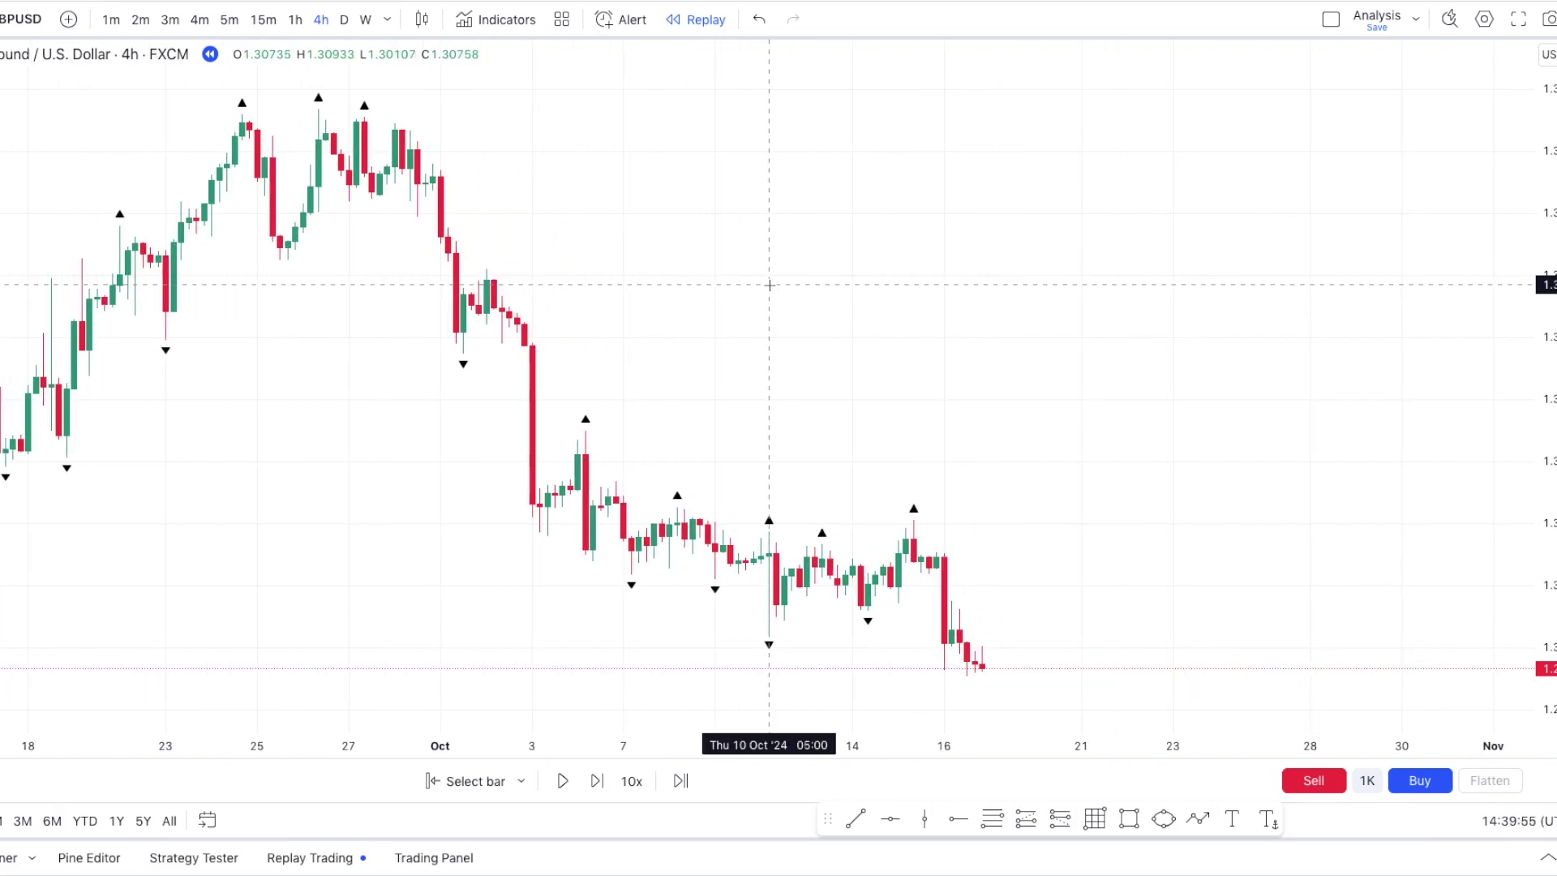
scroll(770, 285, up, 5)
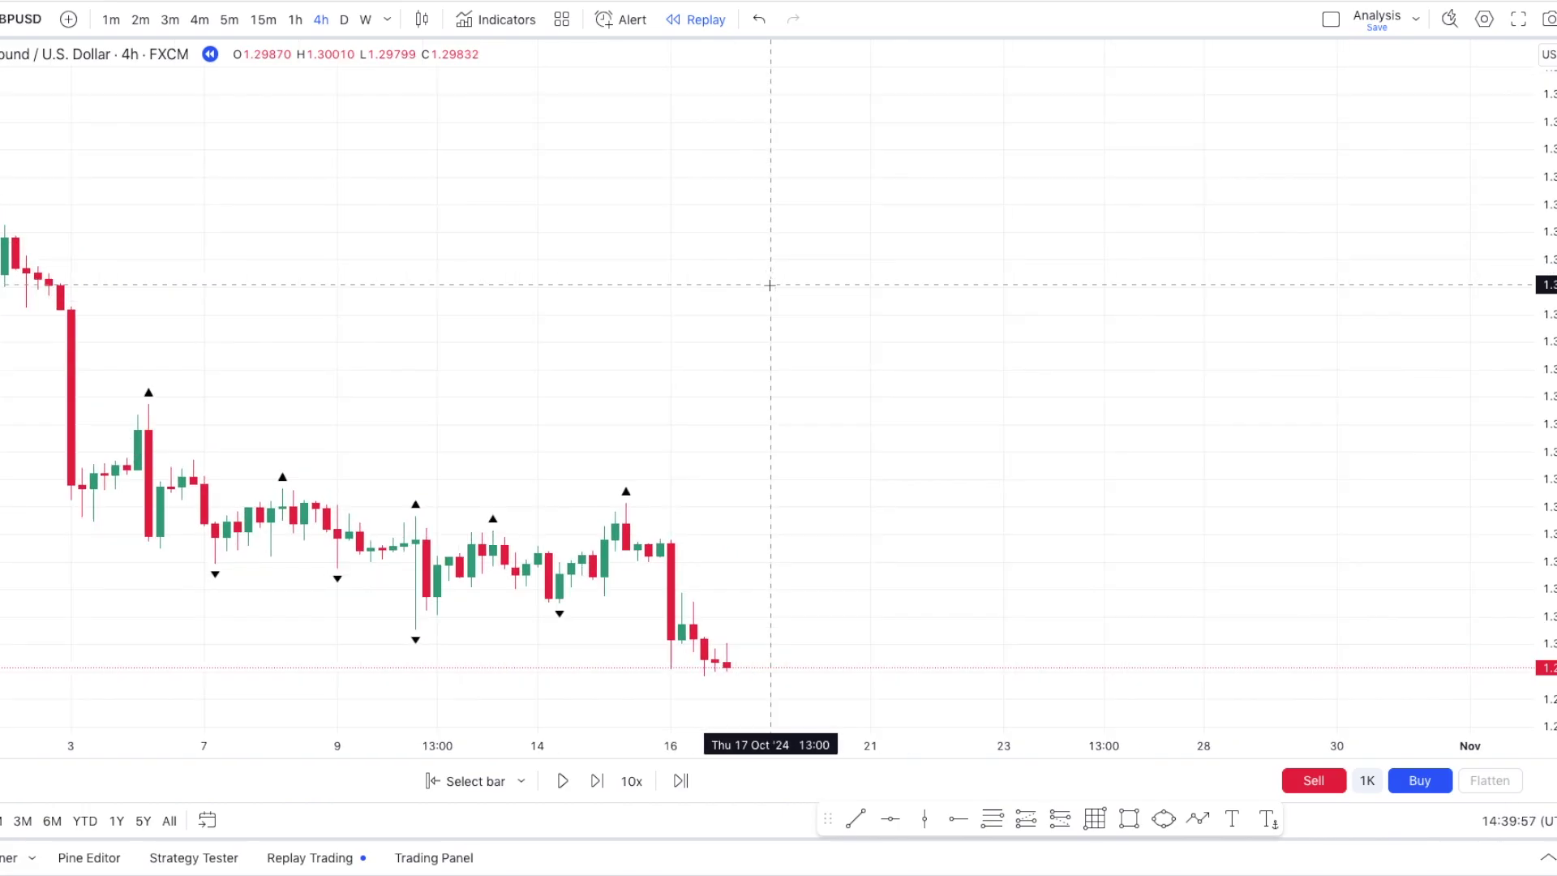
scroll(769, 285, down, 5)
scroll(936, 564, down, 3)
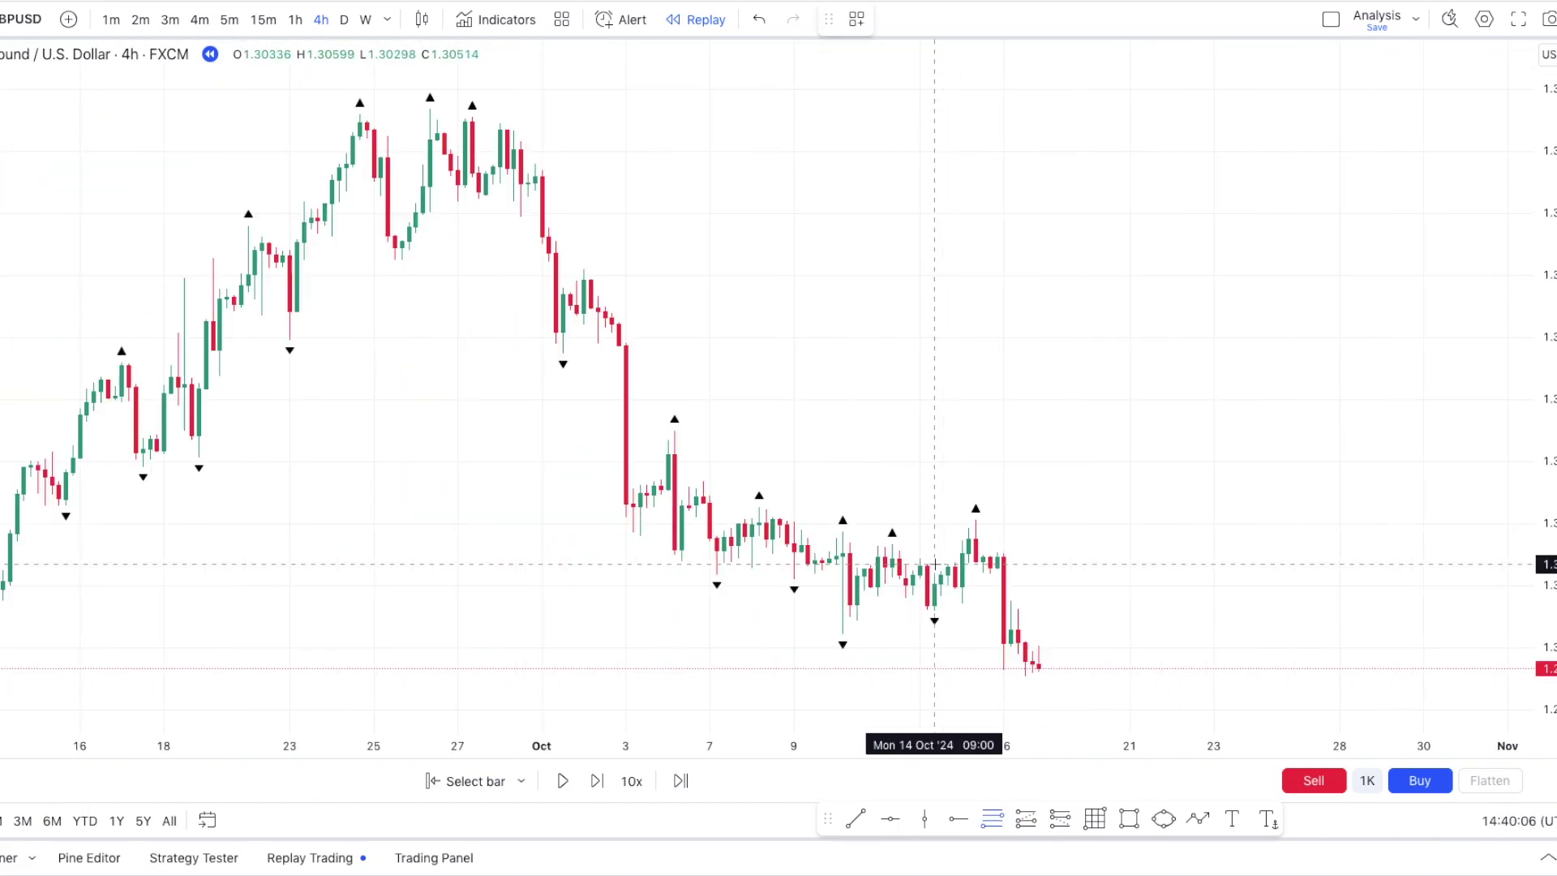
scroll(935, 564, down, 3)
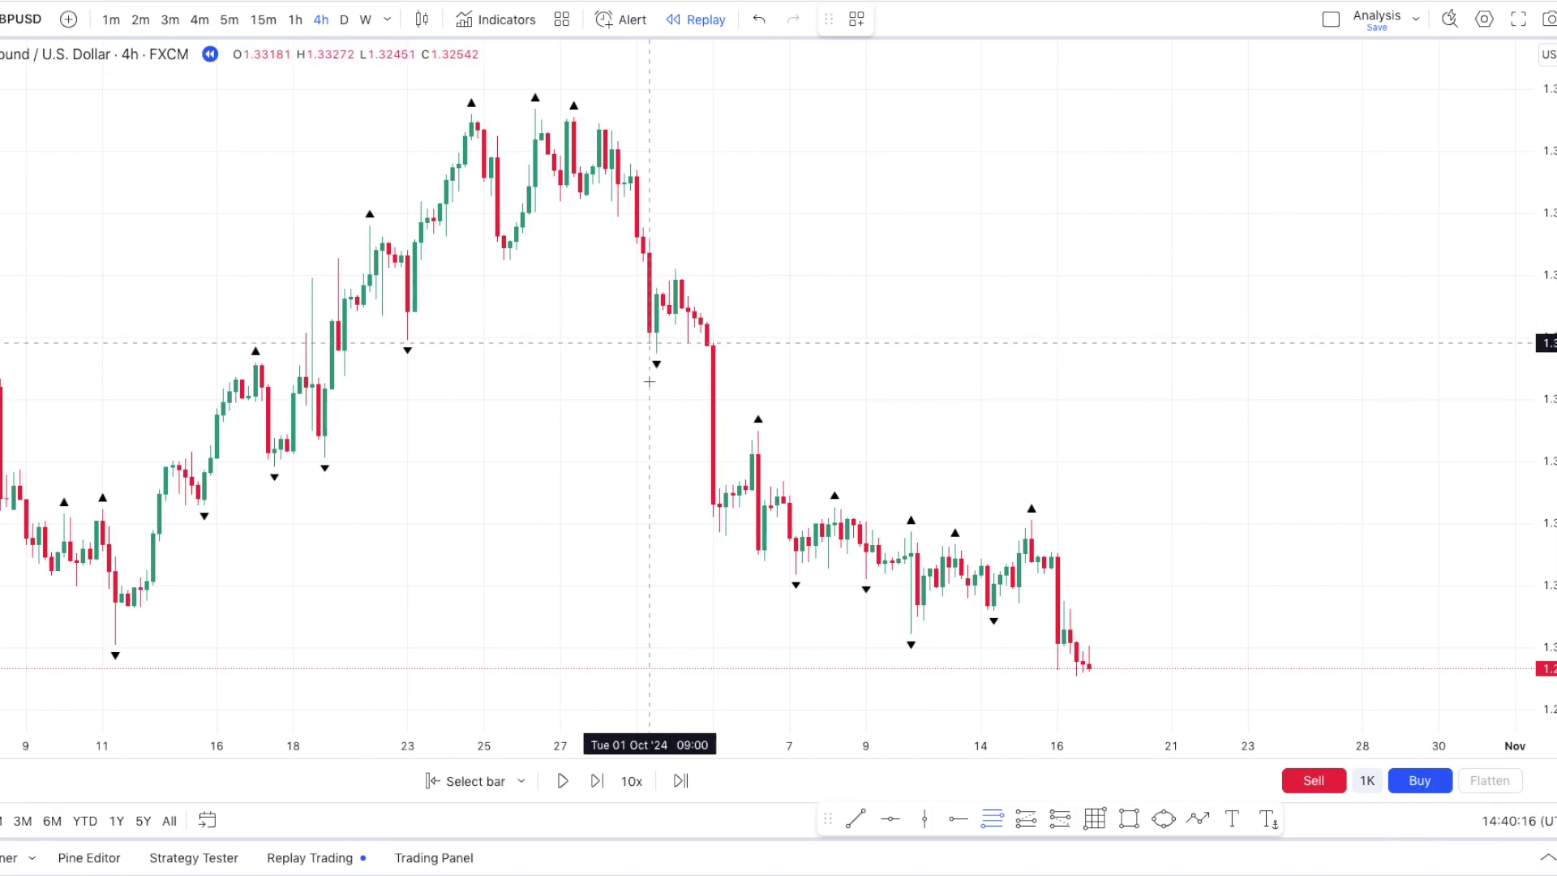
scroll(717, 389, up, 3)
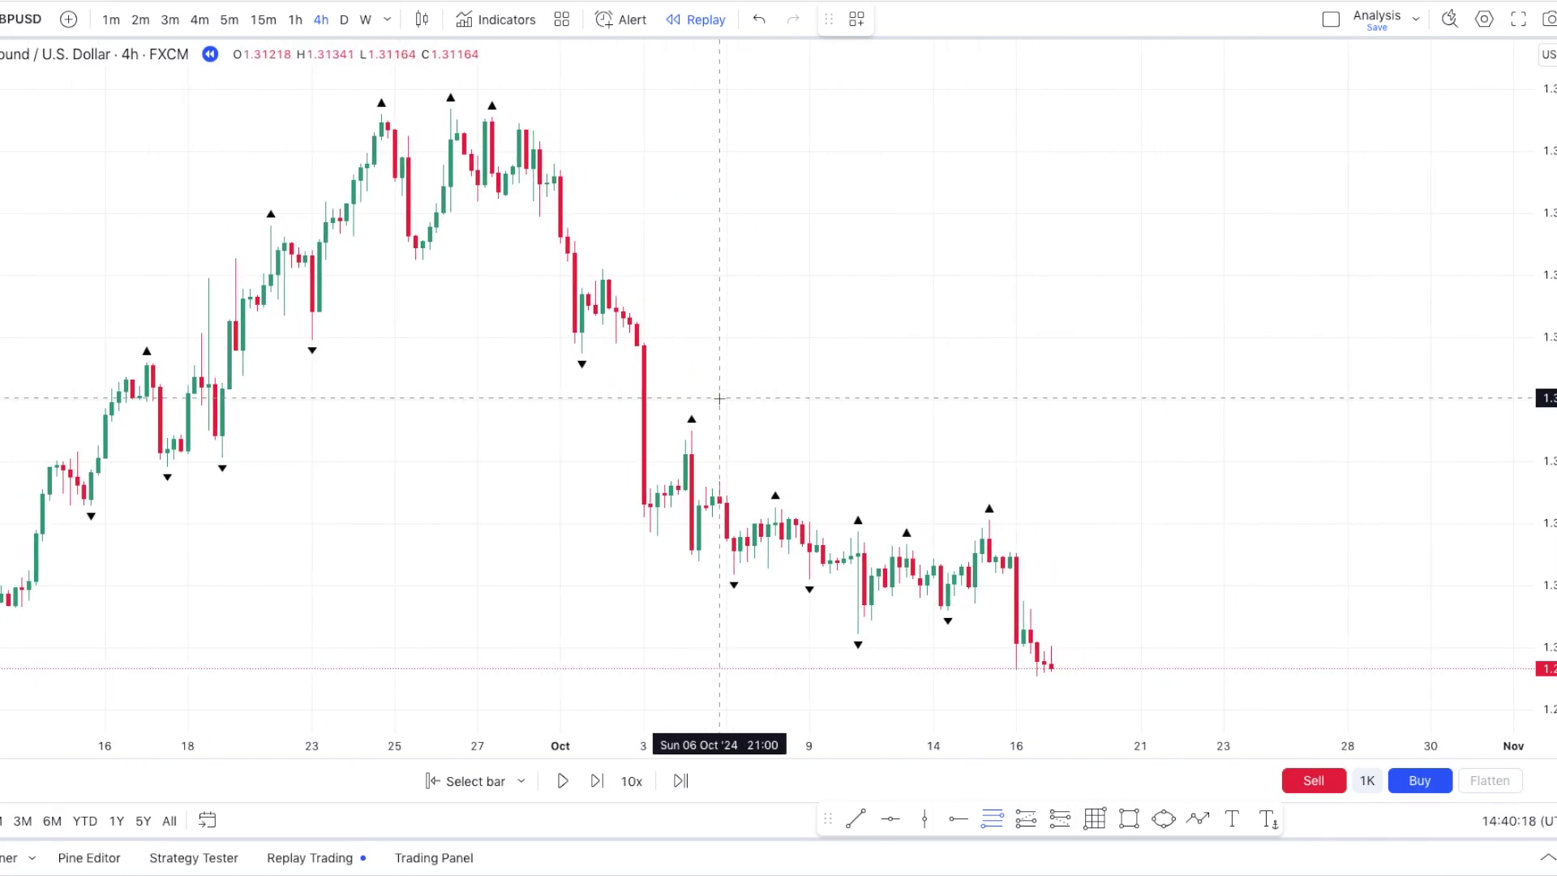
scroll(719, 399, up, 2)
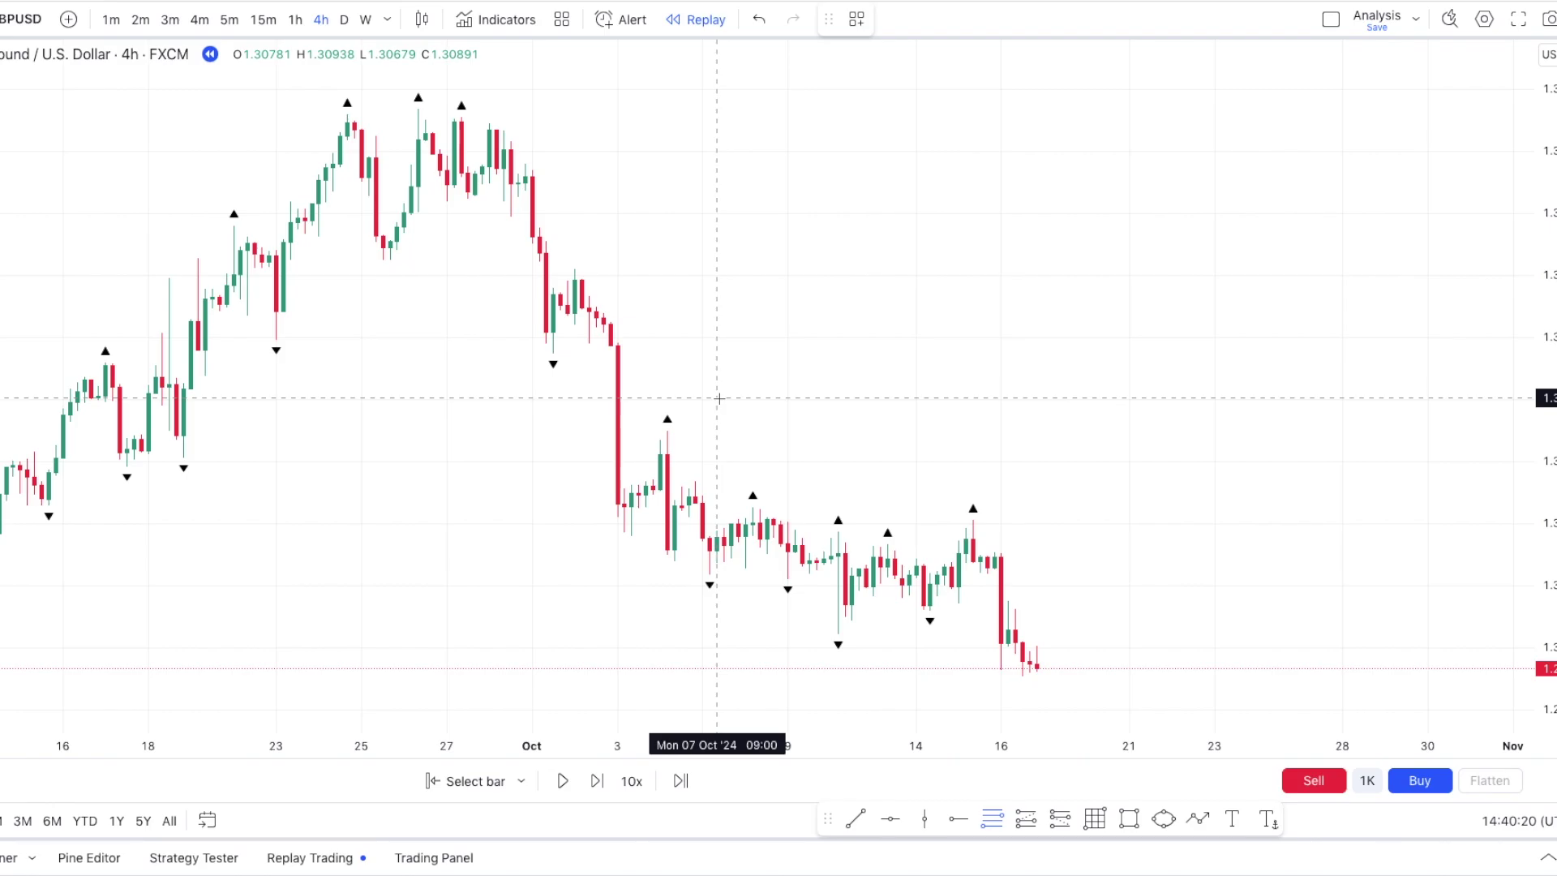
scroll(718, 398, up, 3)
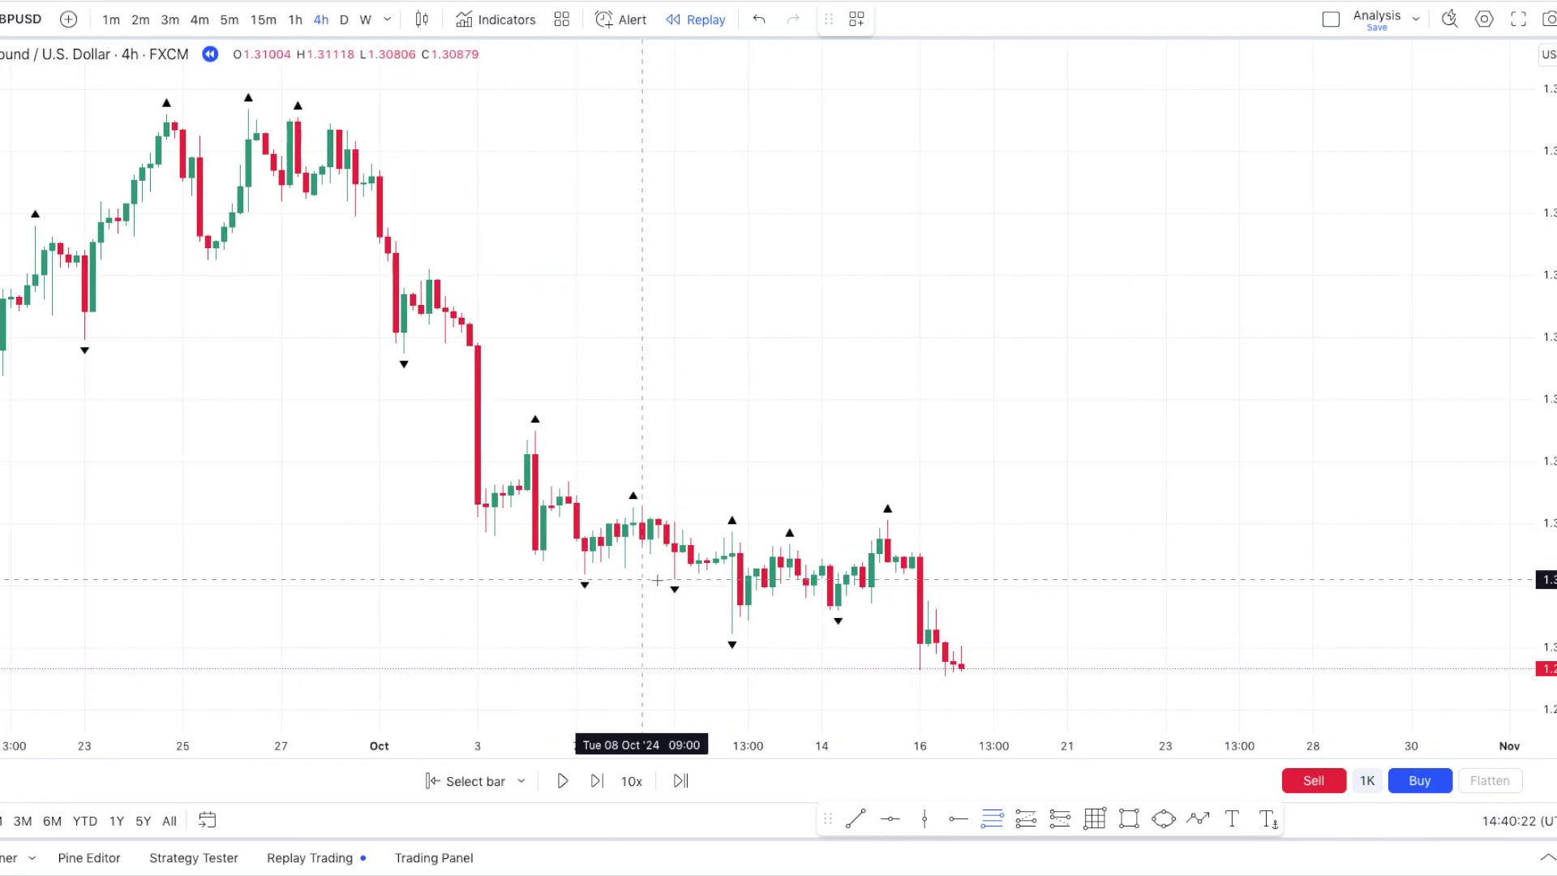
scroll(860, 620, up, 2)
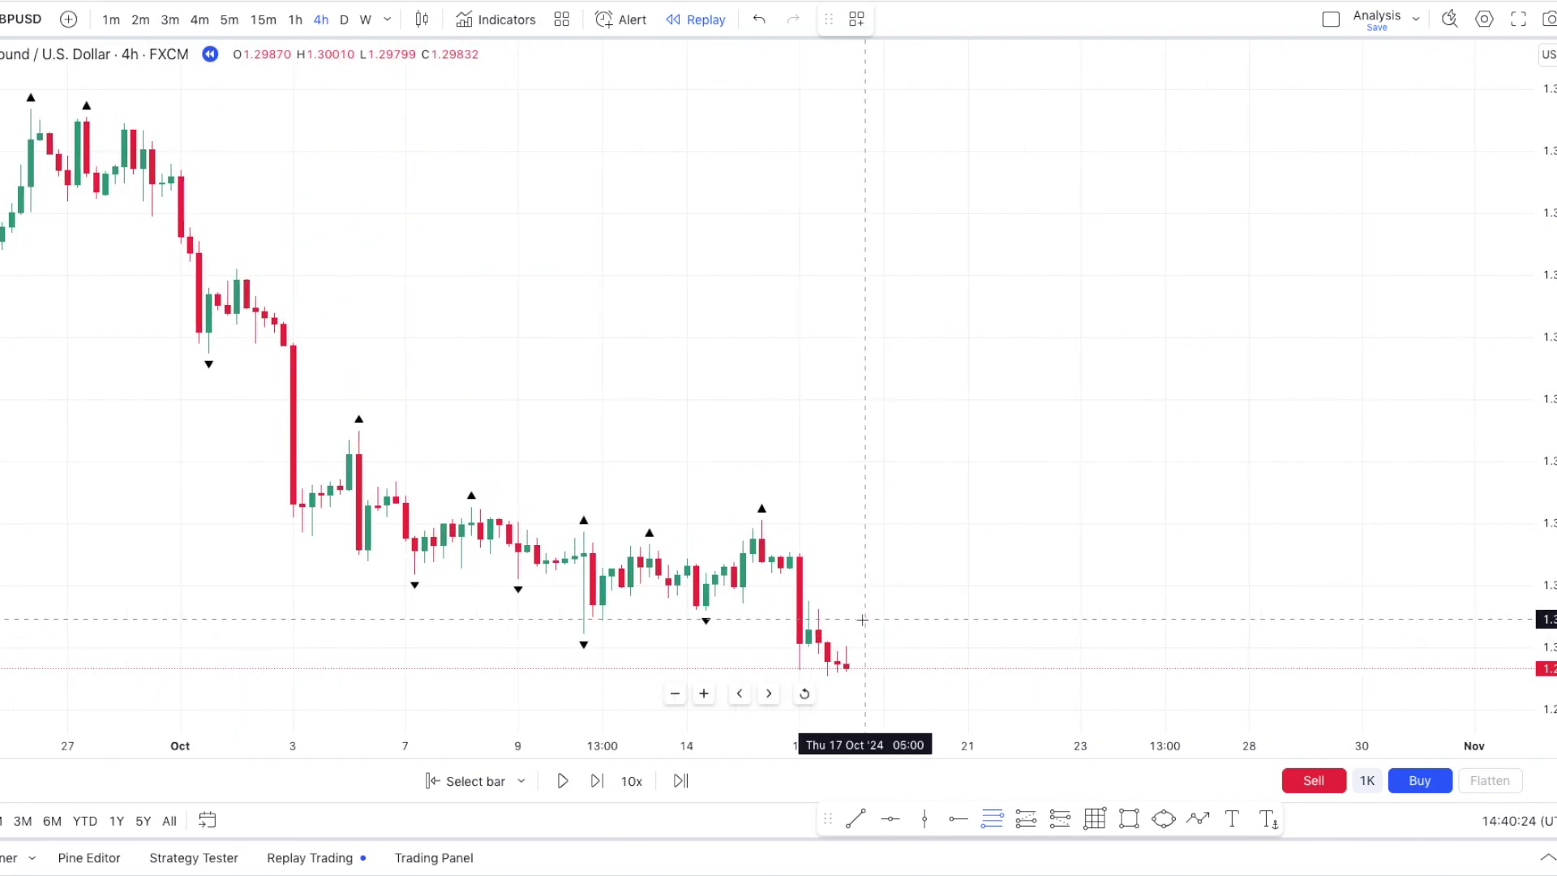
scroll(862, 619, up, 1)
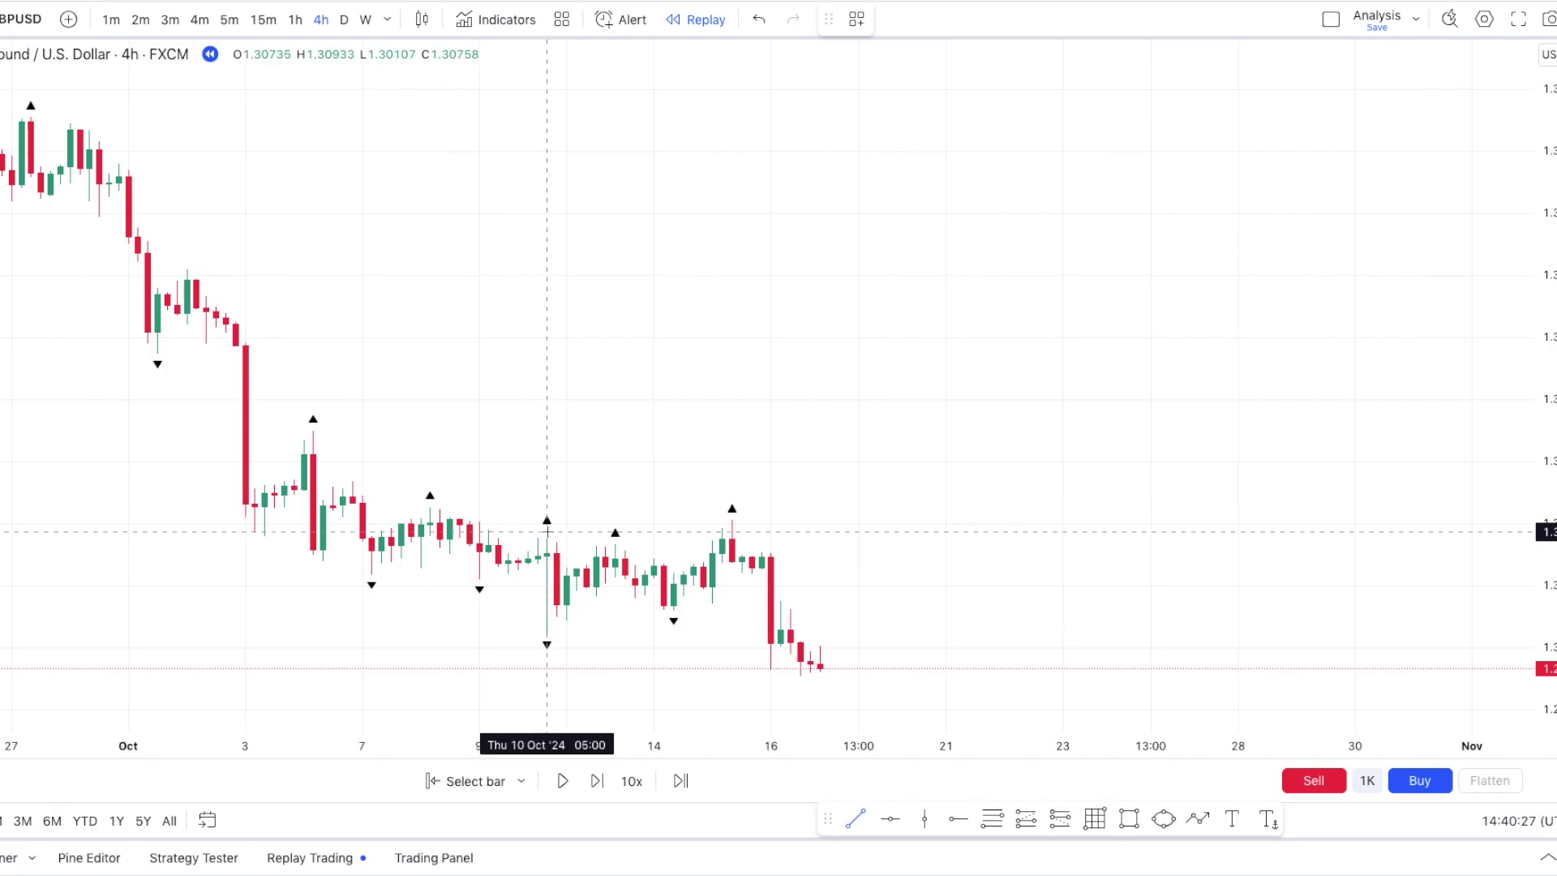
- Draw a trend line across the 10 and 15 Oct highs and a grey sell-off zone
mouse_move(547, 532)
mouse_down()
mouse_move(759, 513)
mouse_move(742, 532)
mouse_up()
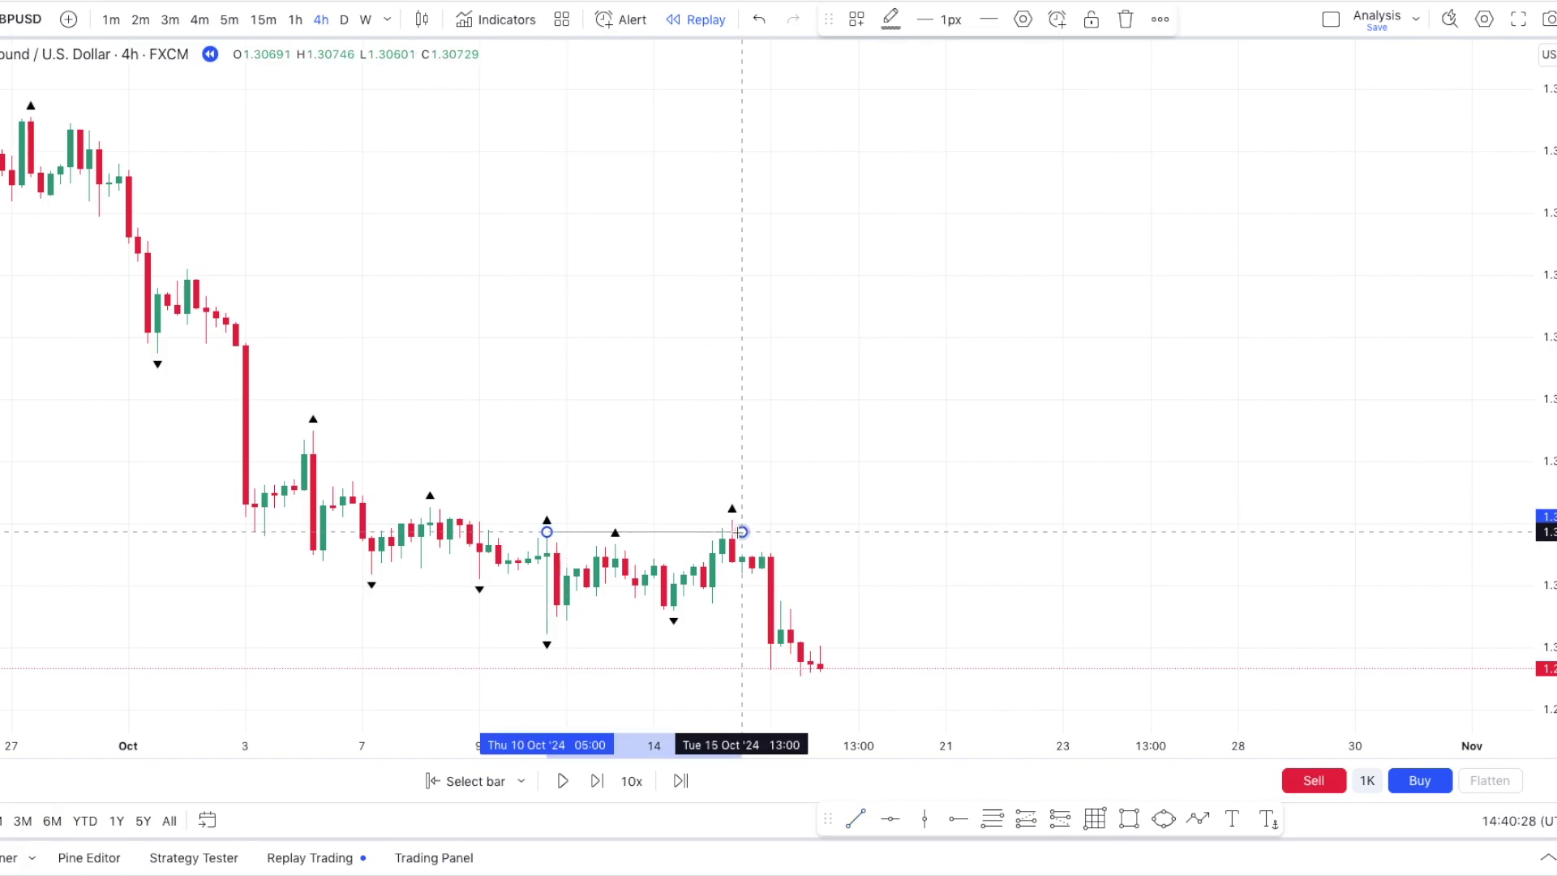
click(785, 458)
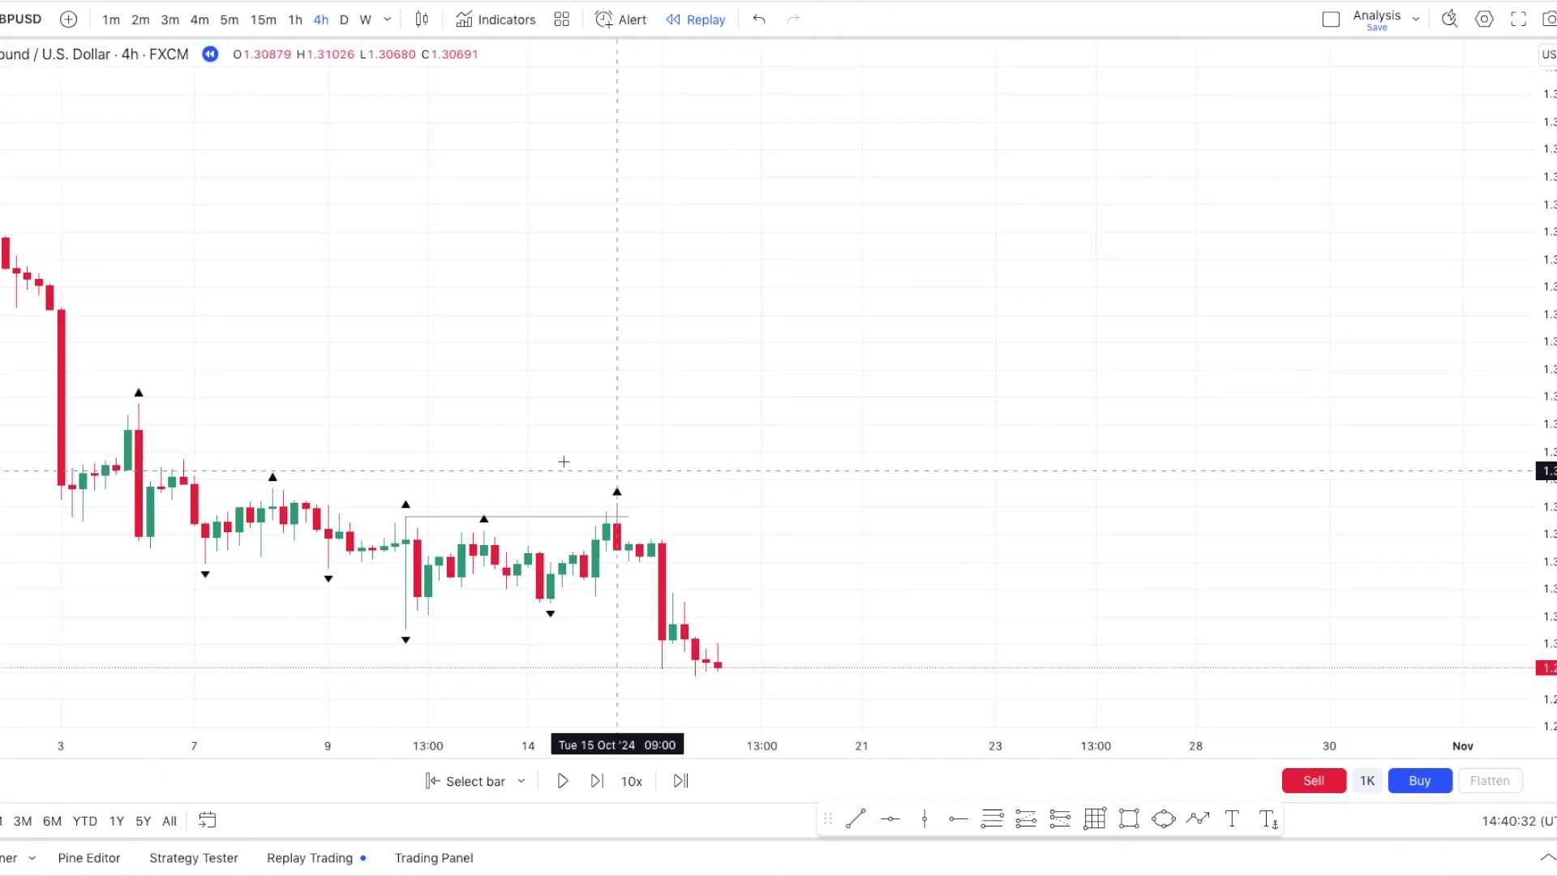
click(1129, 819)
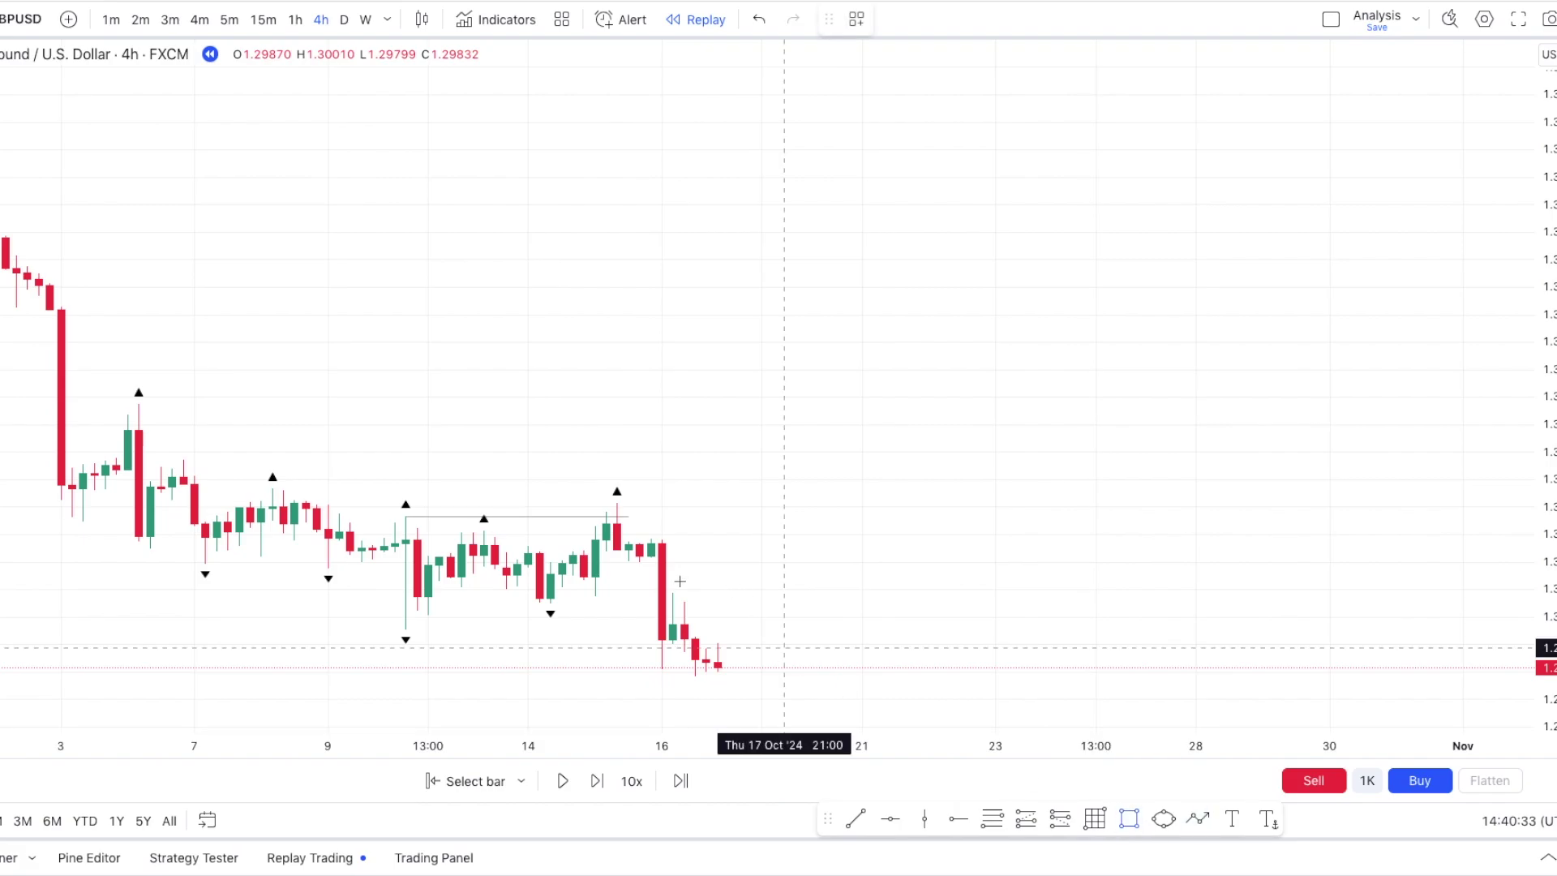
drag(651, 559, 918, 593)
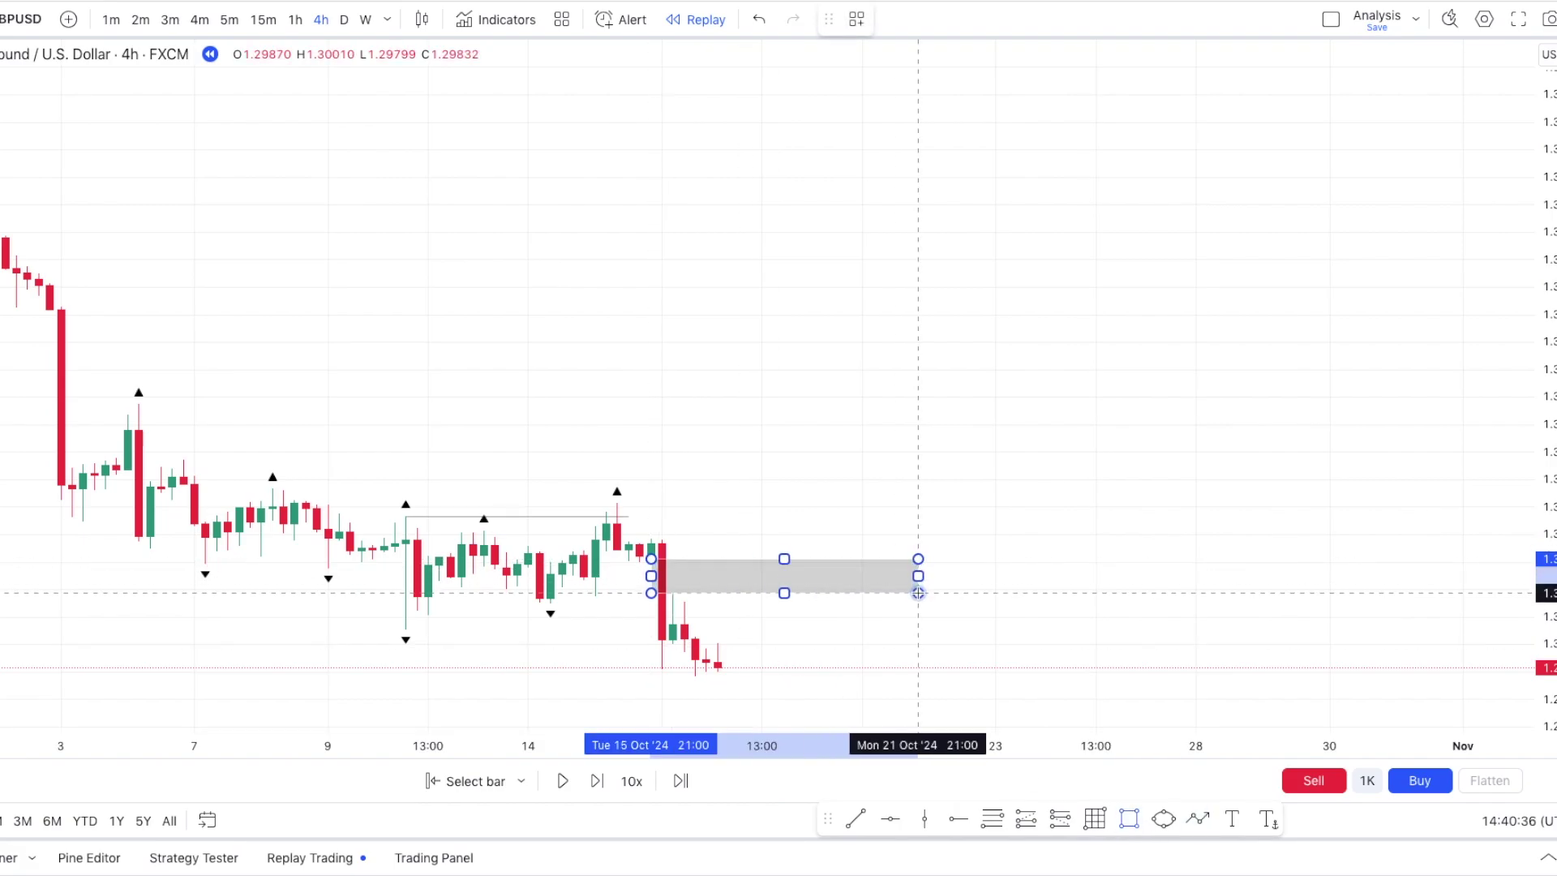
scroll(957, 527, up, 3)
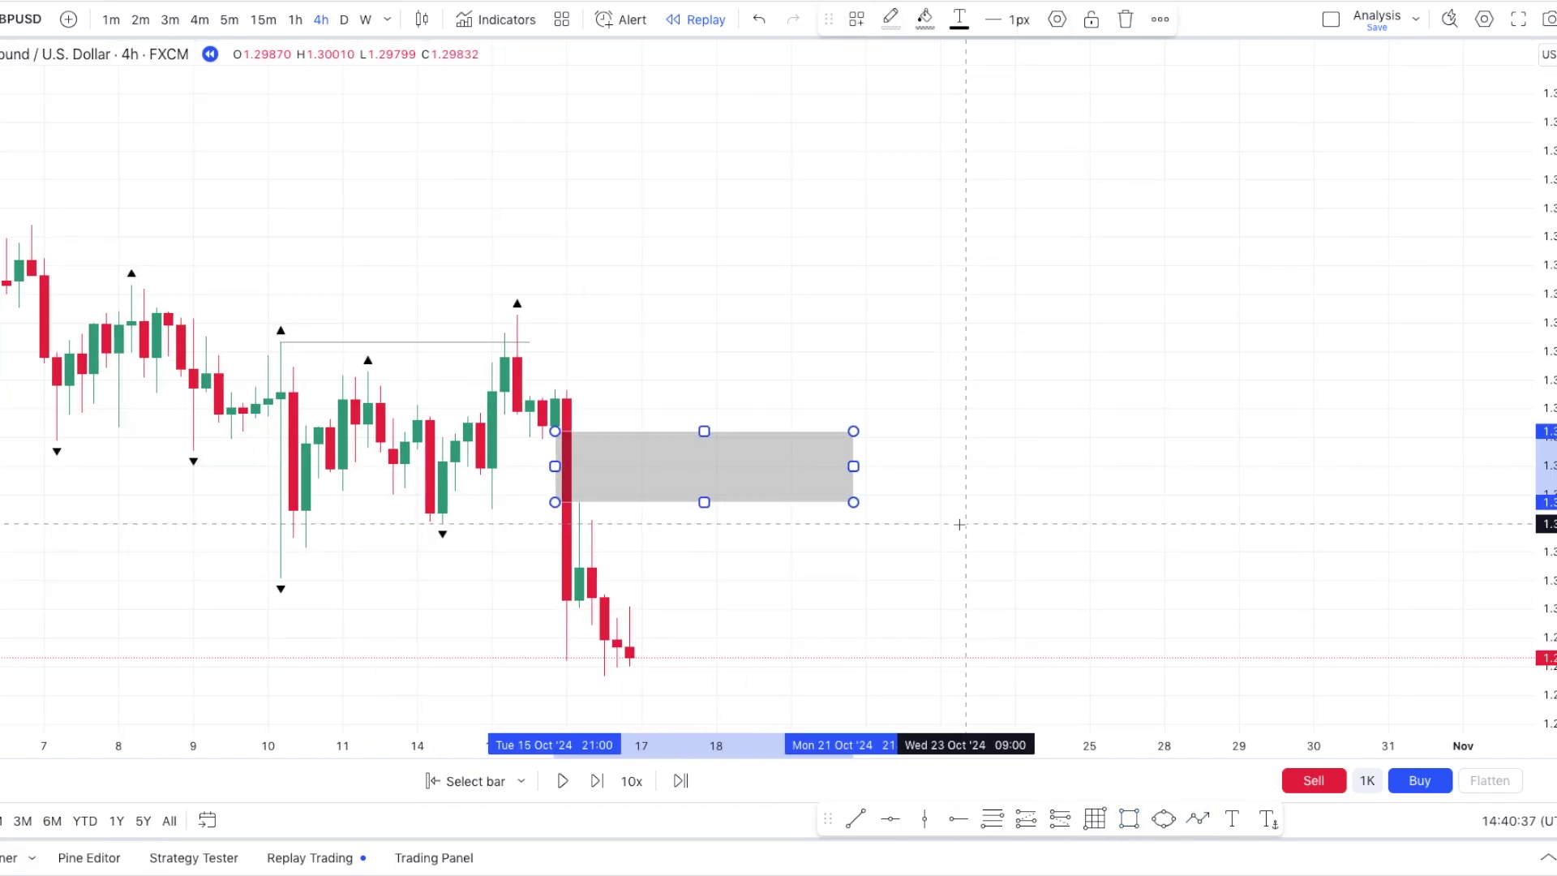
click(1002, 464)
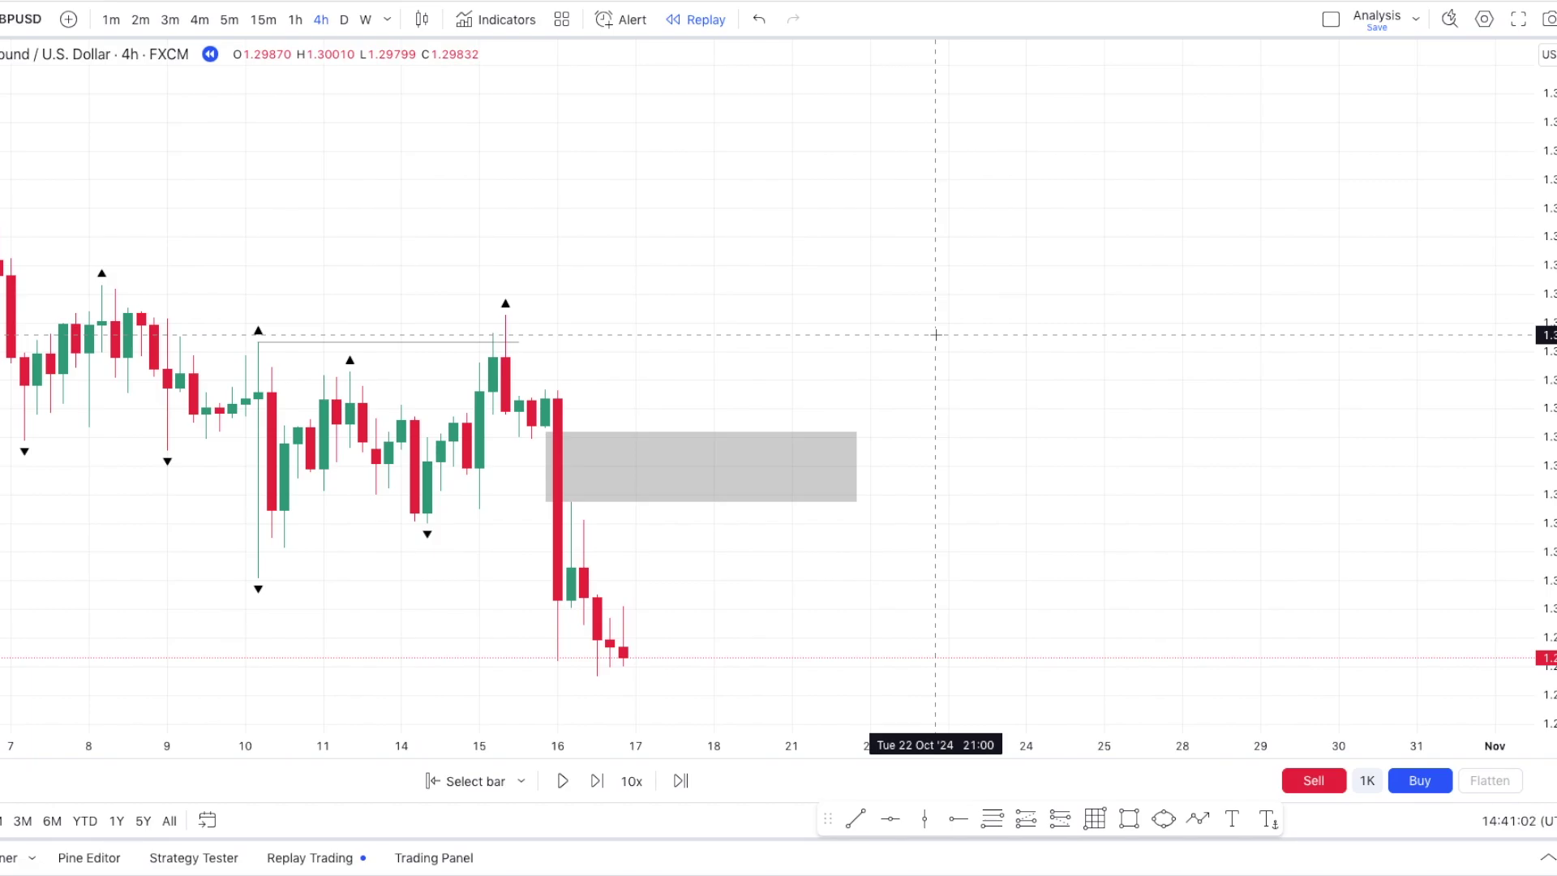
scroll(937, 334, left, 2)
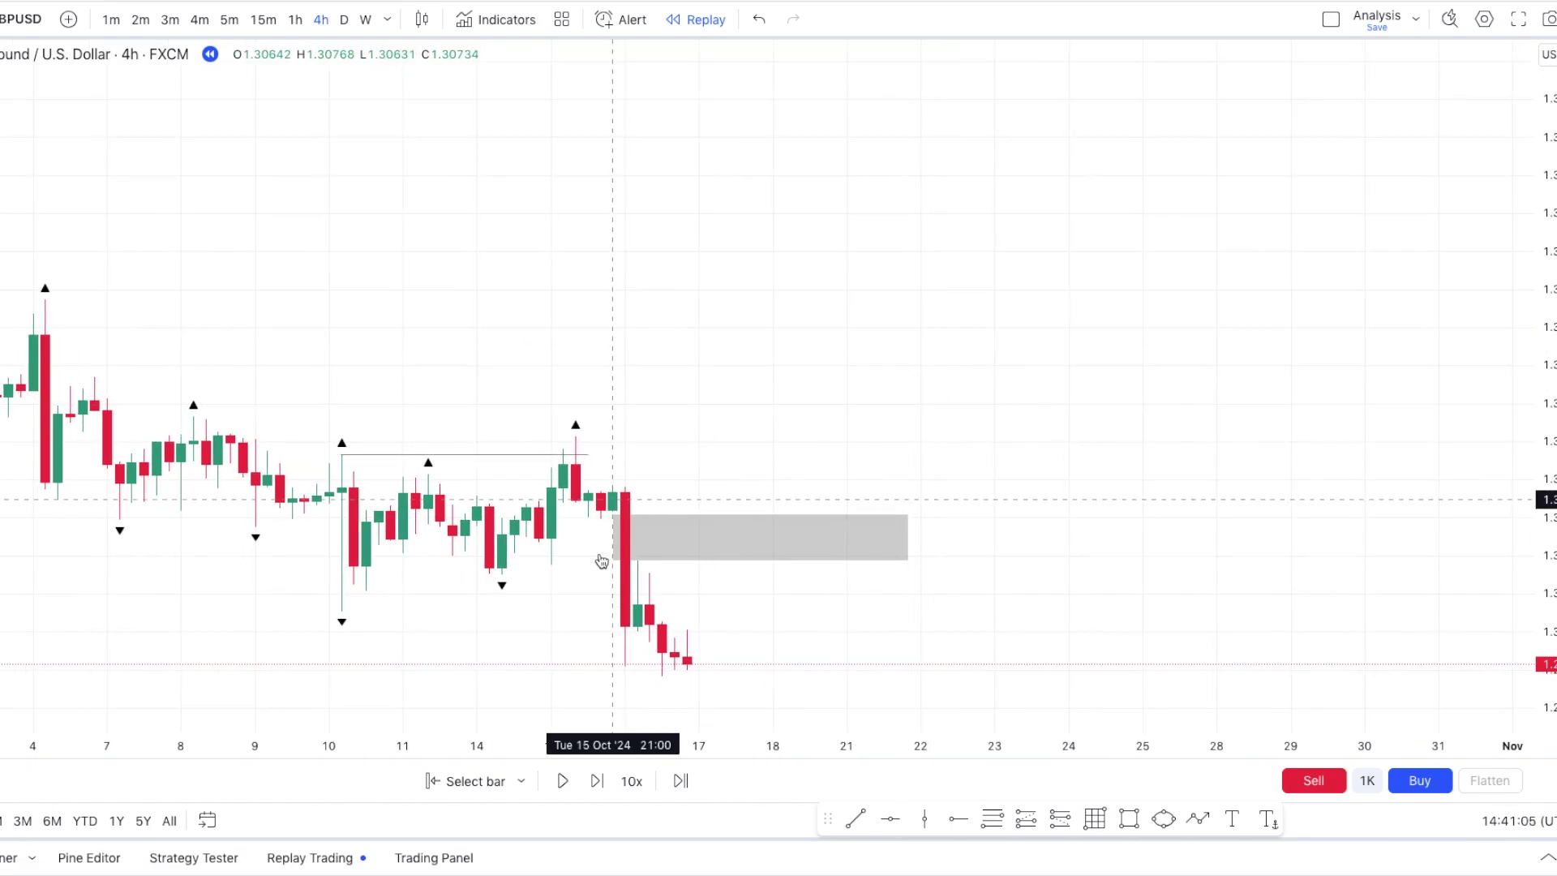
- Draw a Fibonacci retracement from the 15 Oct high down to the latest sell-off low
click(992, 819)
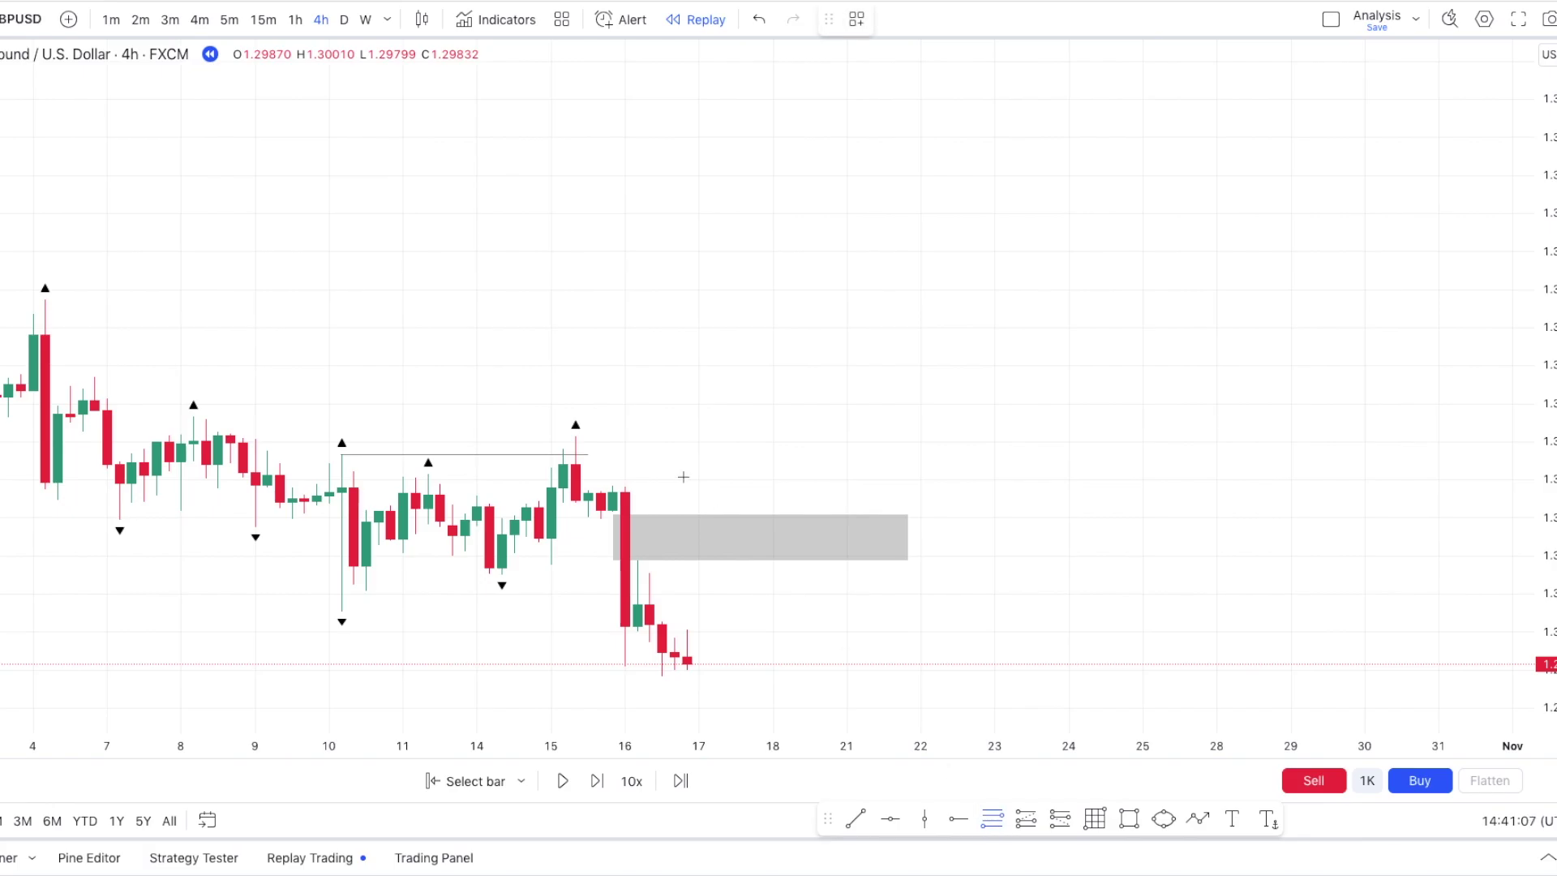
click(575, 437)
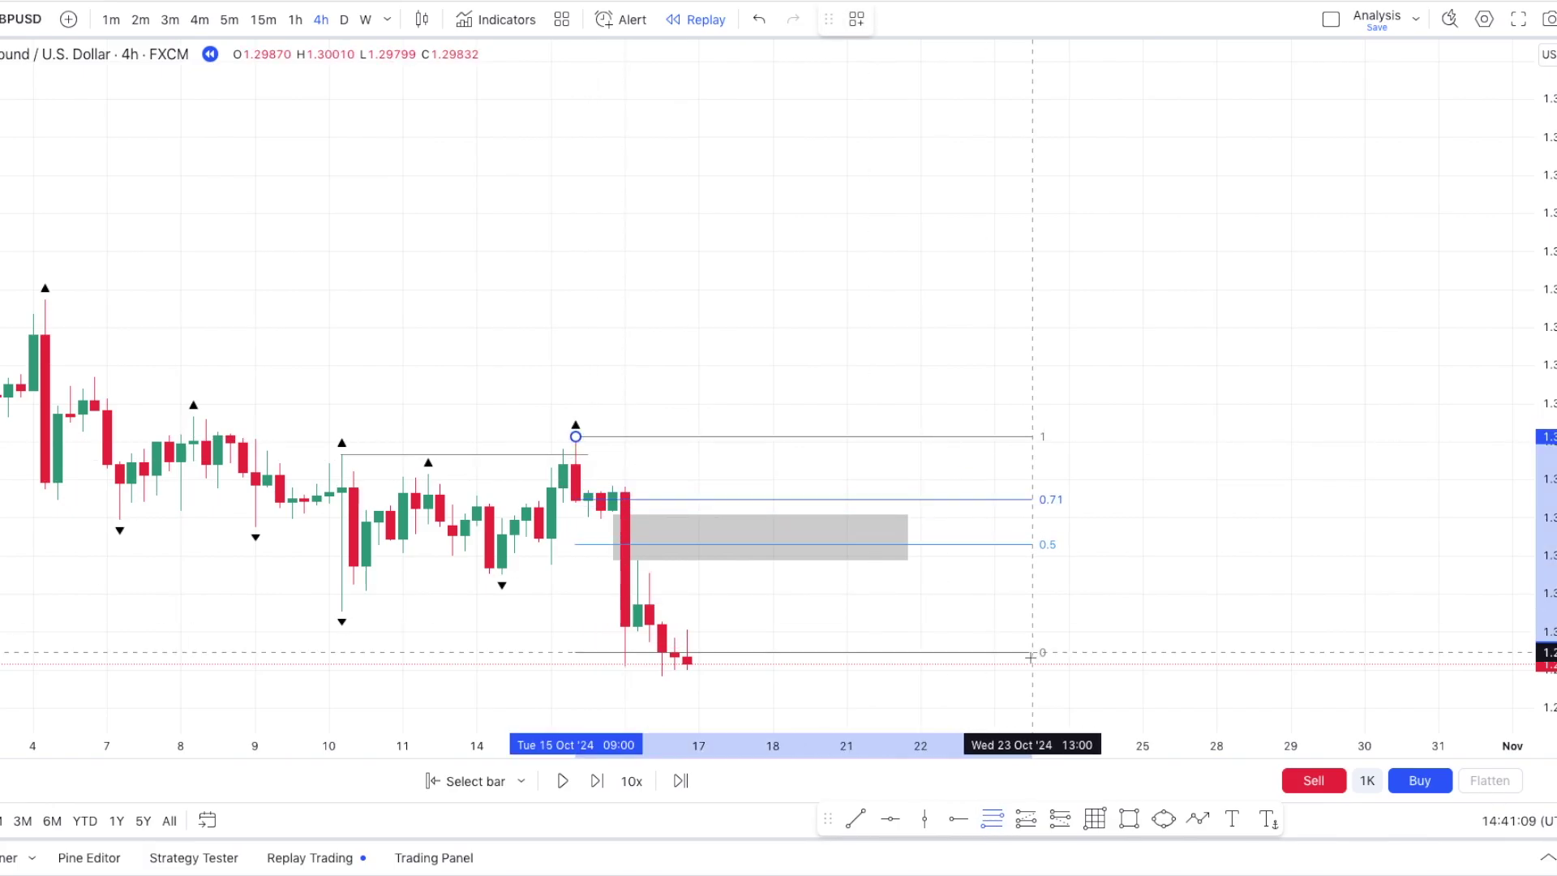
scroll(1025, 671, up, 2)
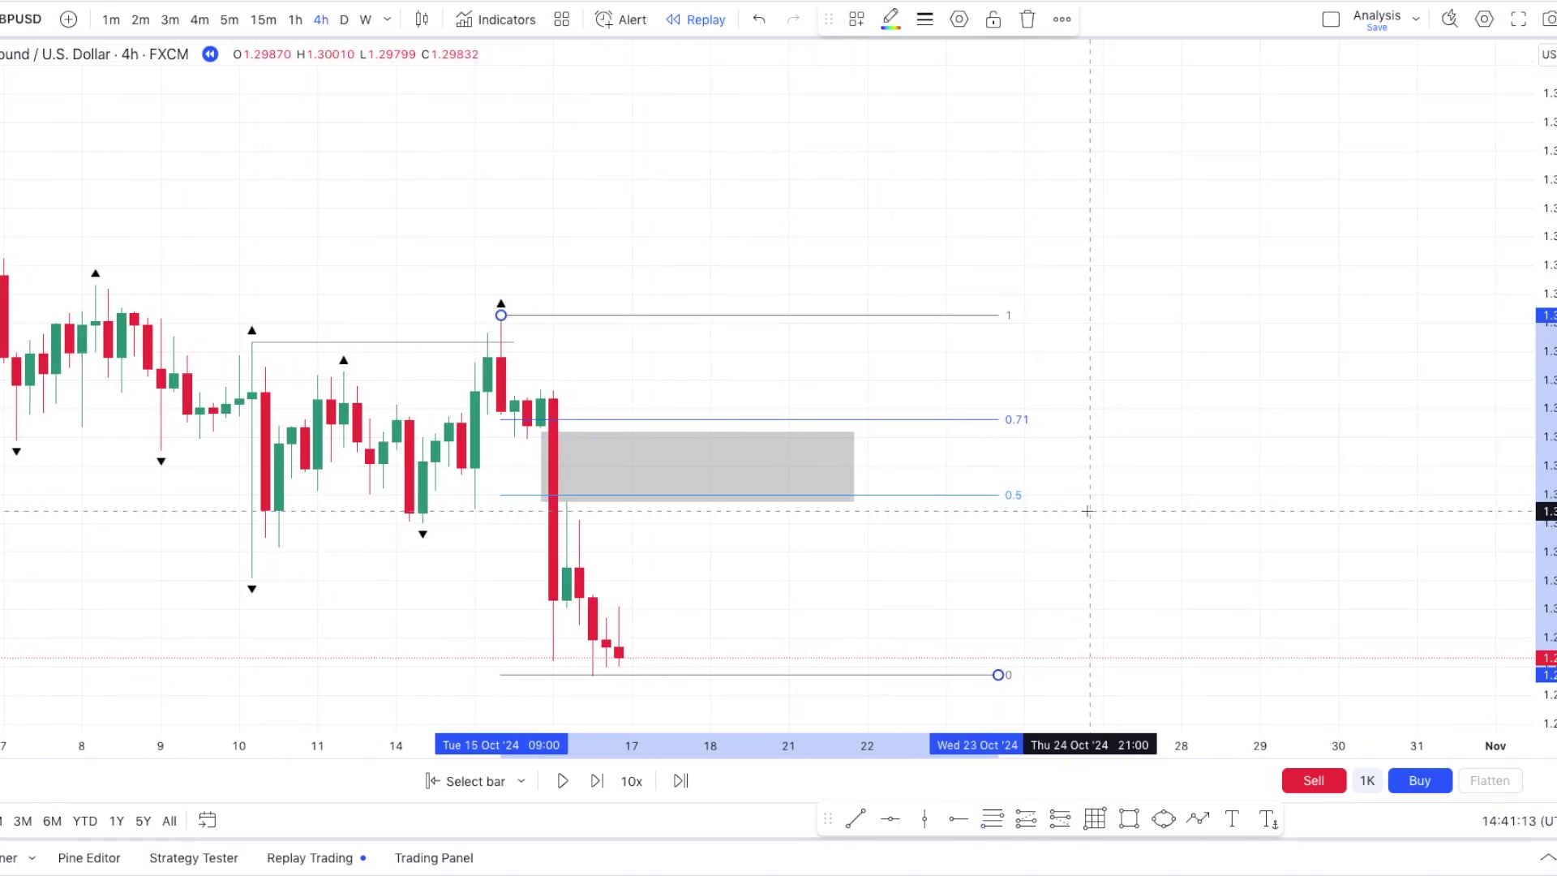
click(998, 675)
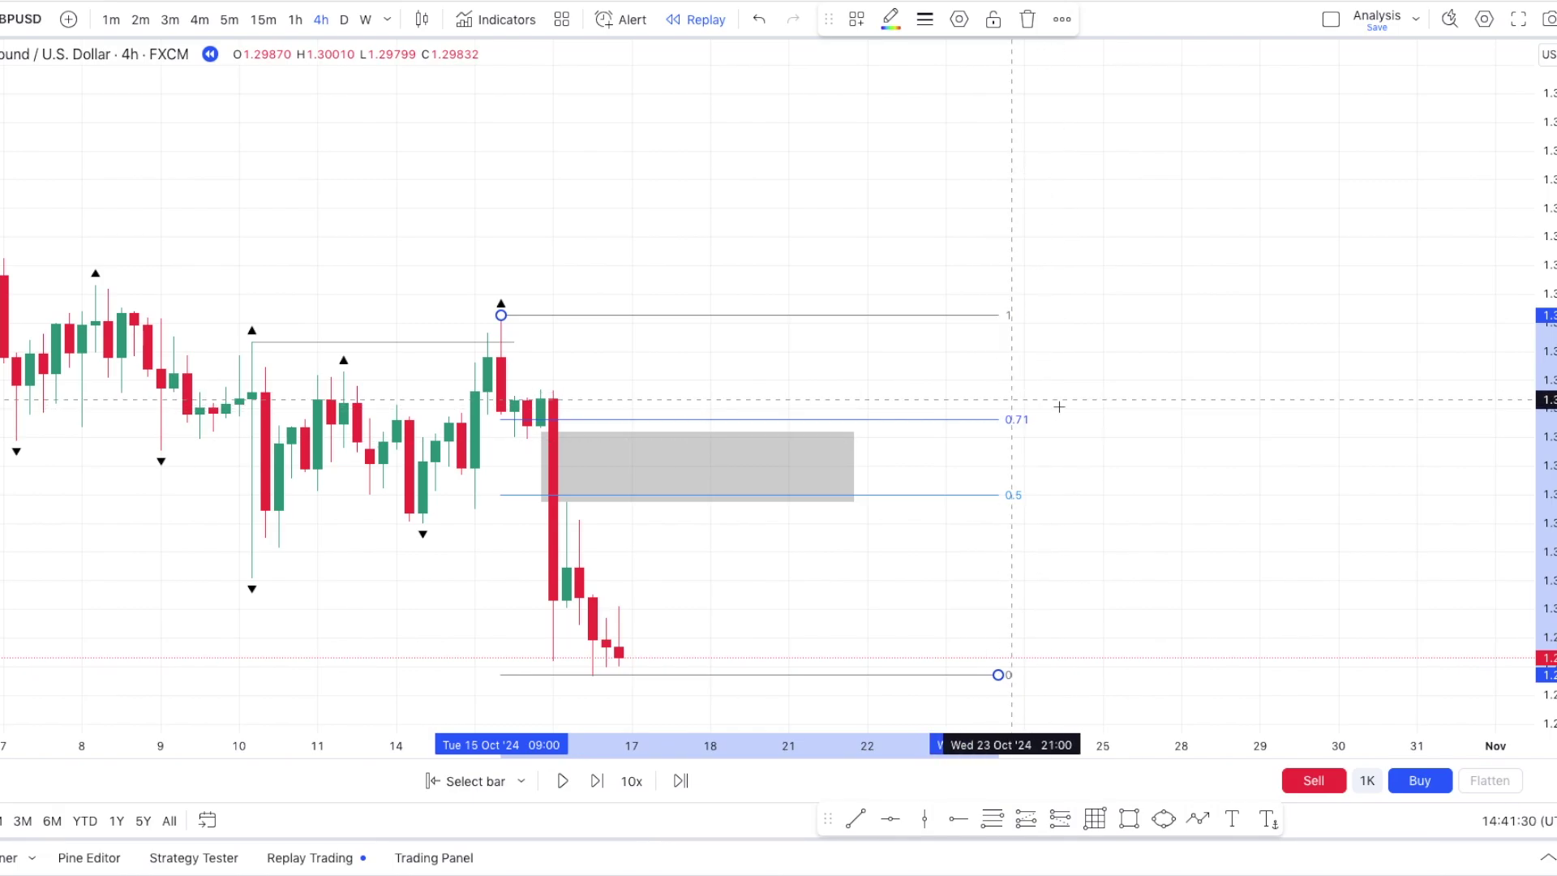
click(1060, 820)
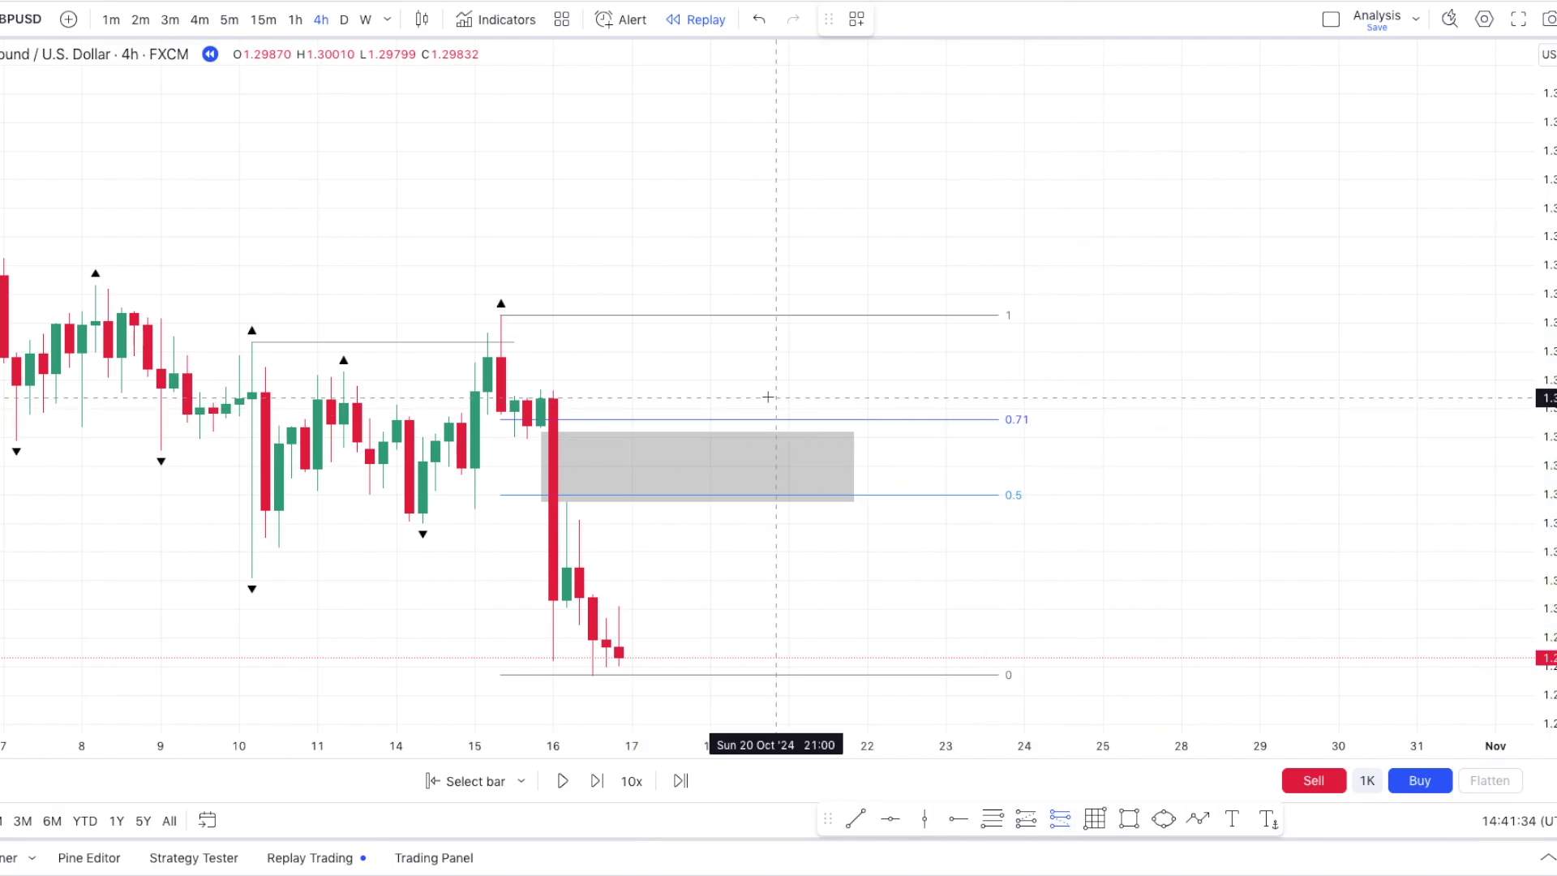
- Place a short entering at 0.71, stop at the 1 level, target at 0, for 2.51 R/R
click(737, 419)
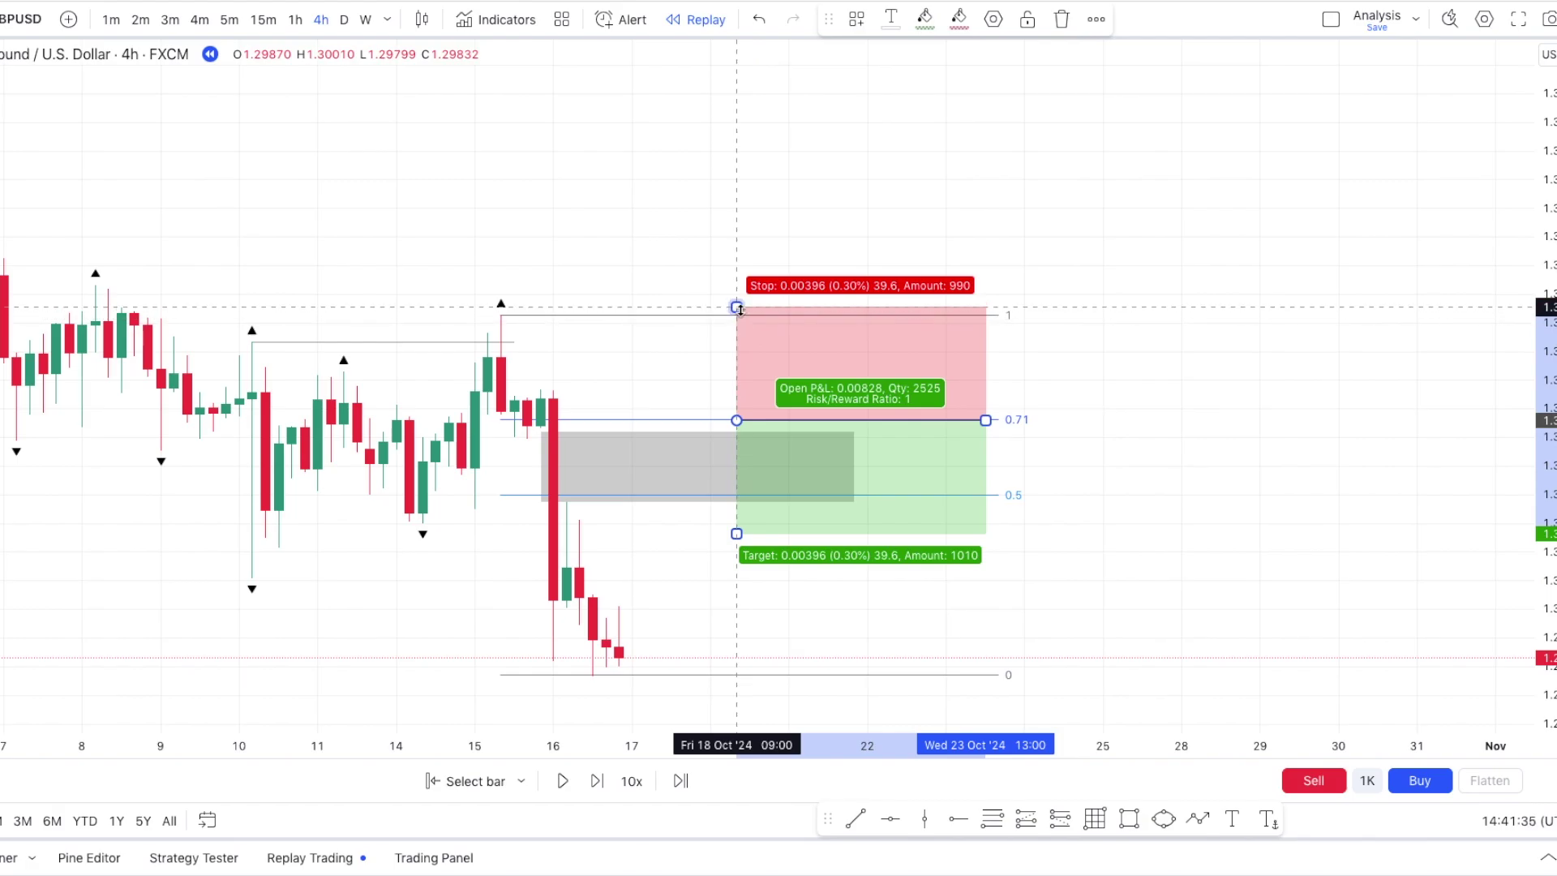
drag(740, 309, 738, 316)
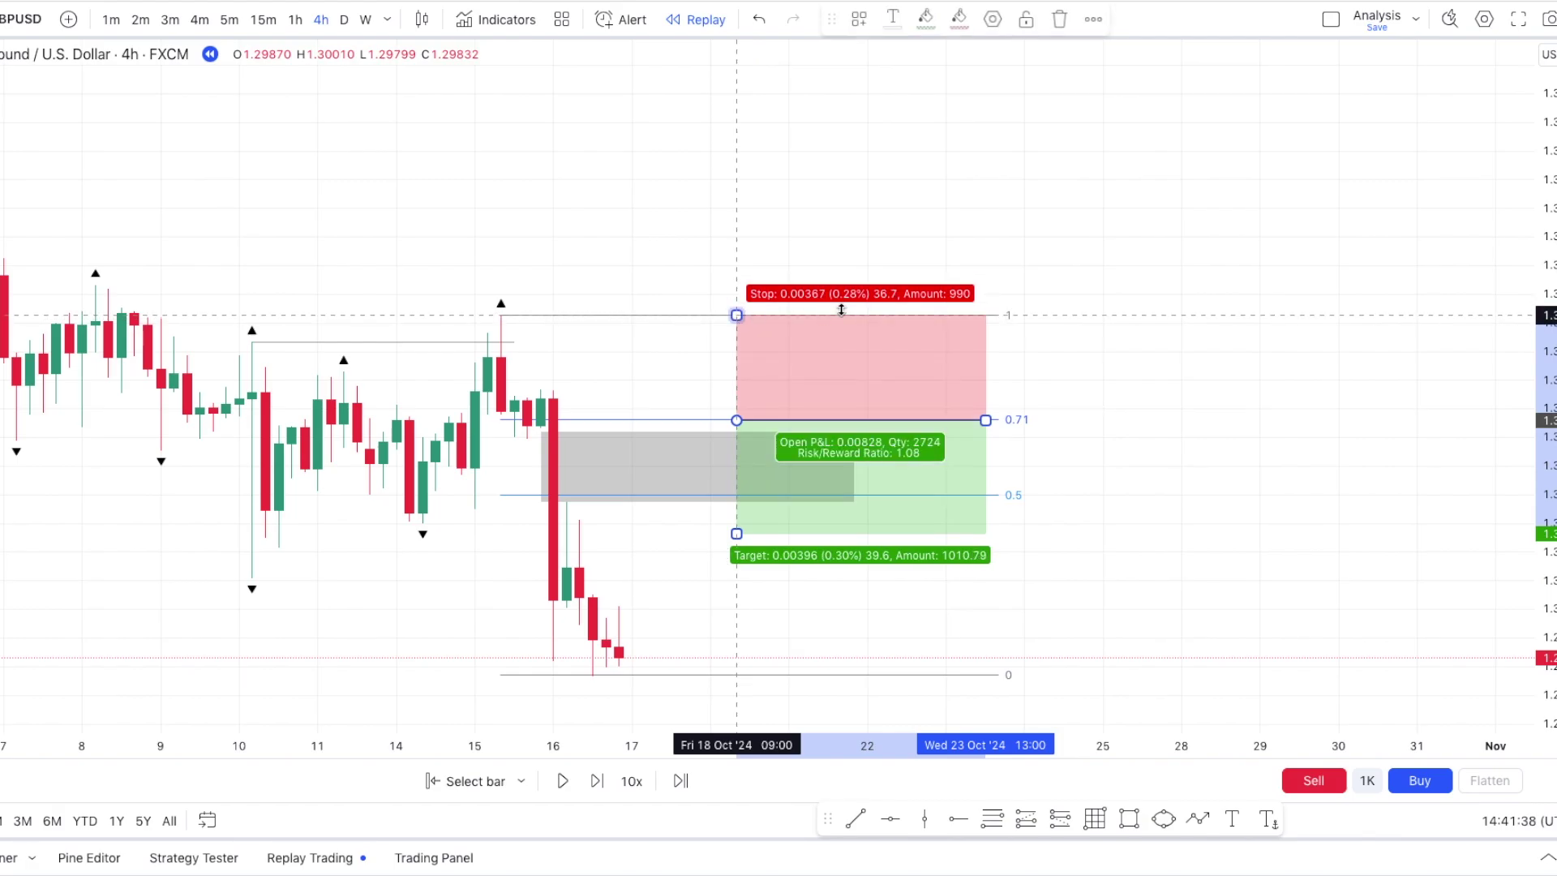
scroll(848, 454, down, 3)
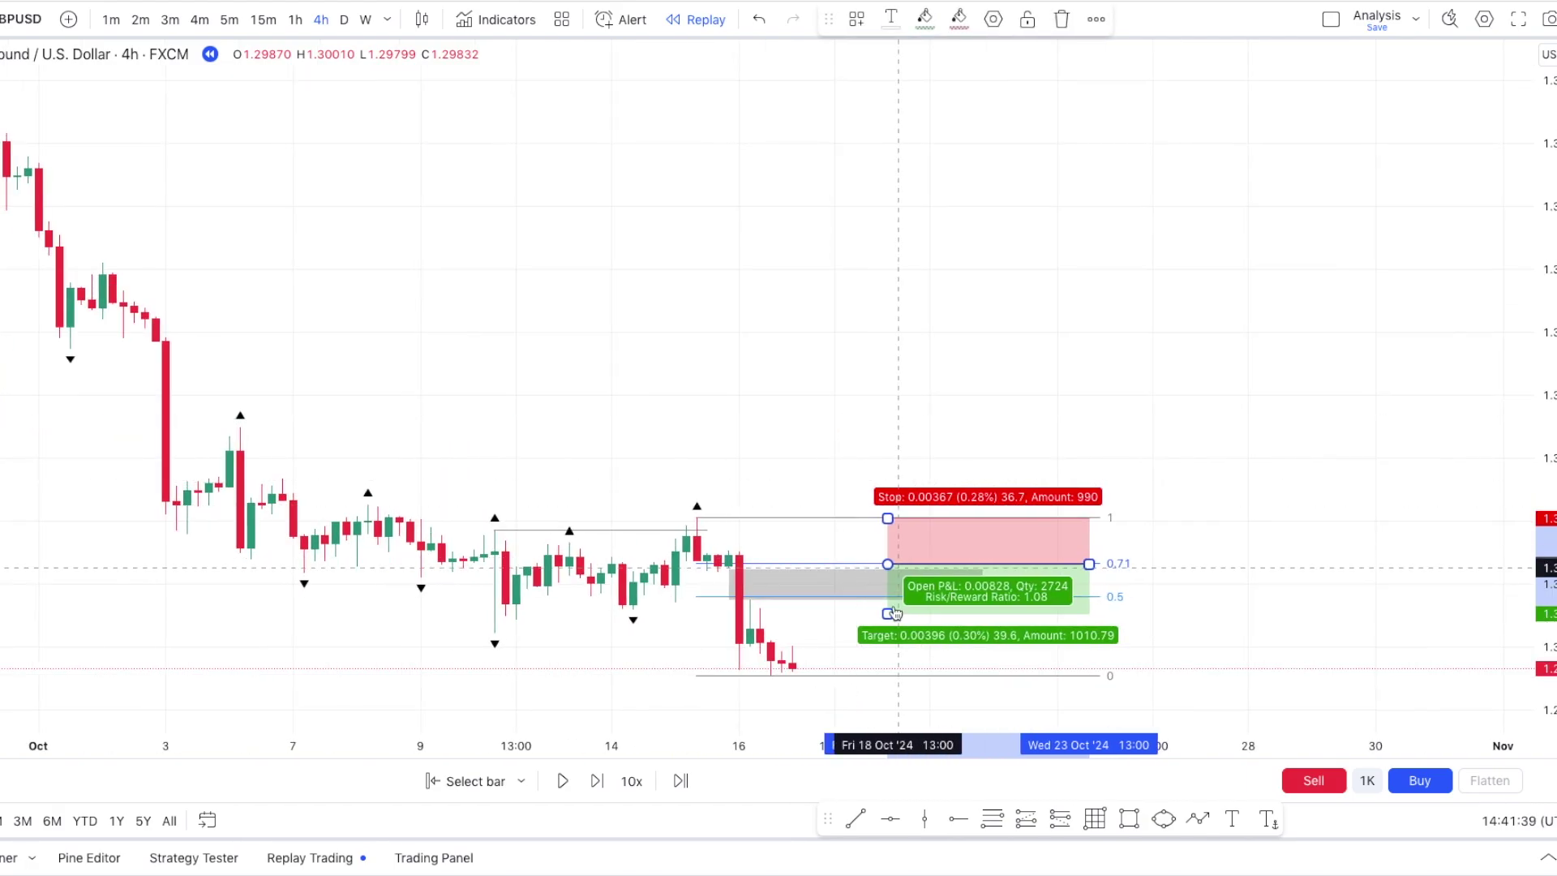
drag(889, 614, 888, 683)
scroll(966, 438, up, 2)
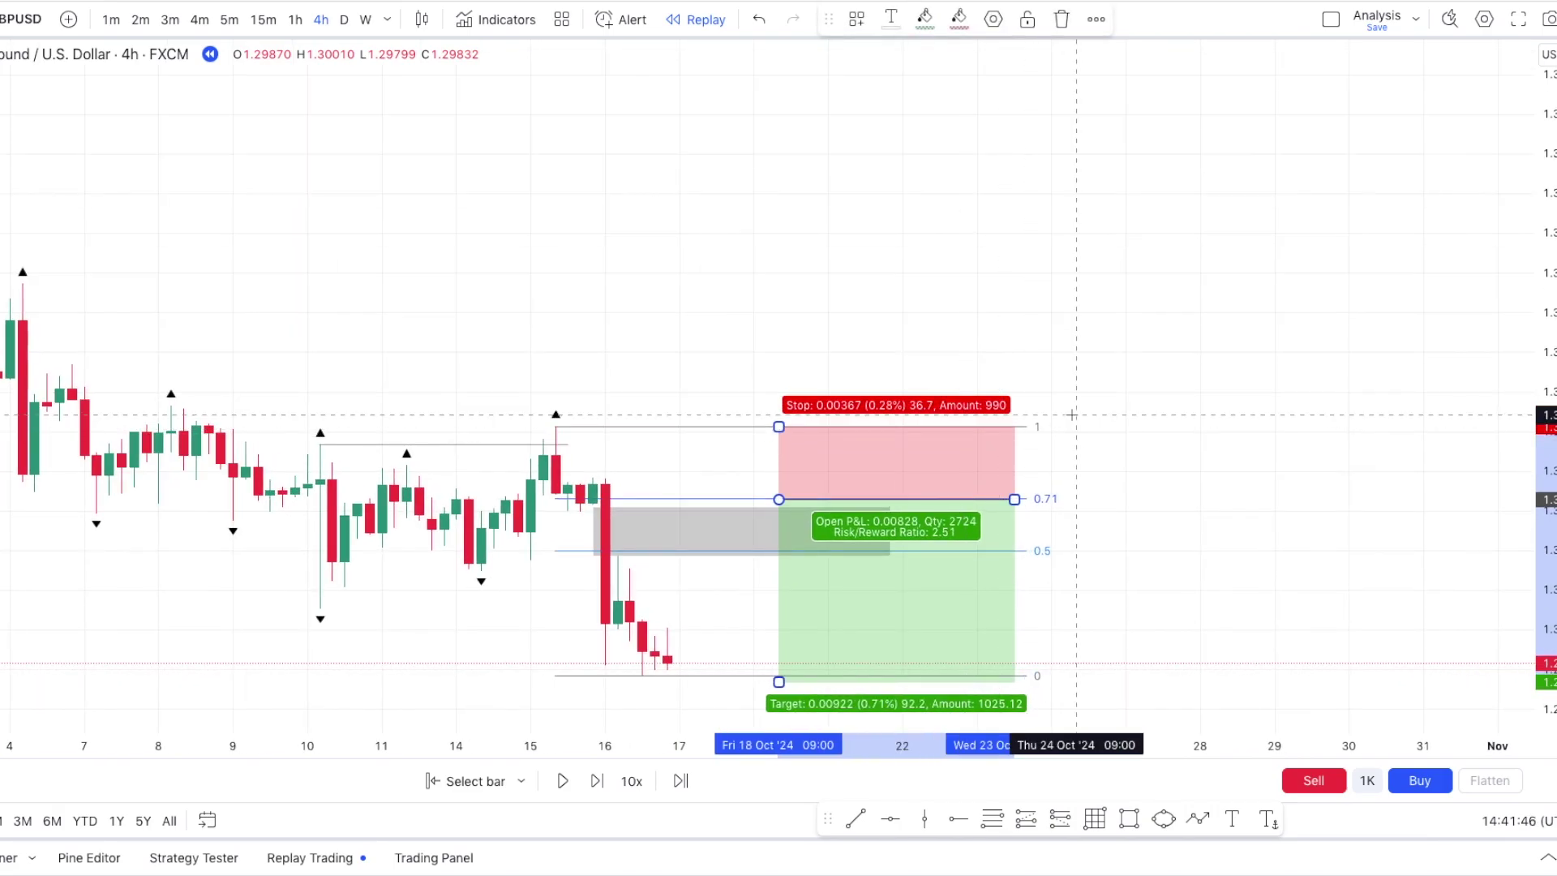
scroll(1073, 415, up, 1)
- Step the bar replay forward until price reaches the short's 0.71 entry
click(649, 714)
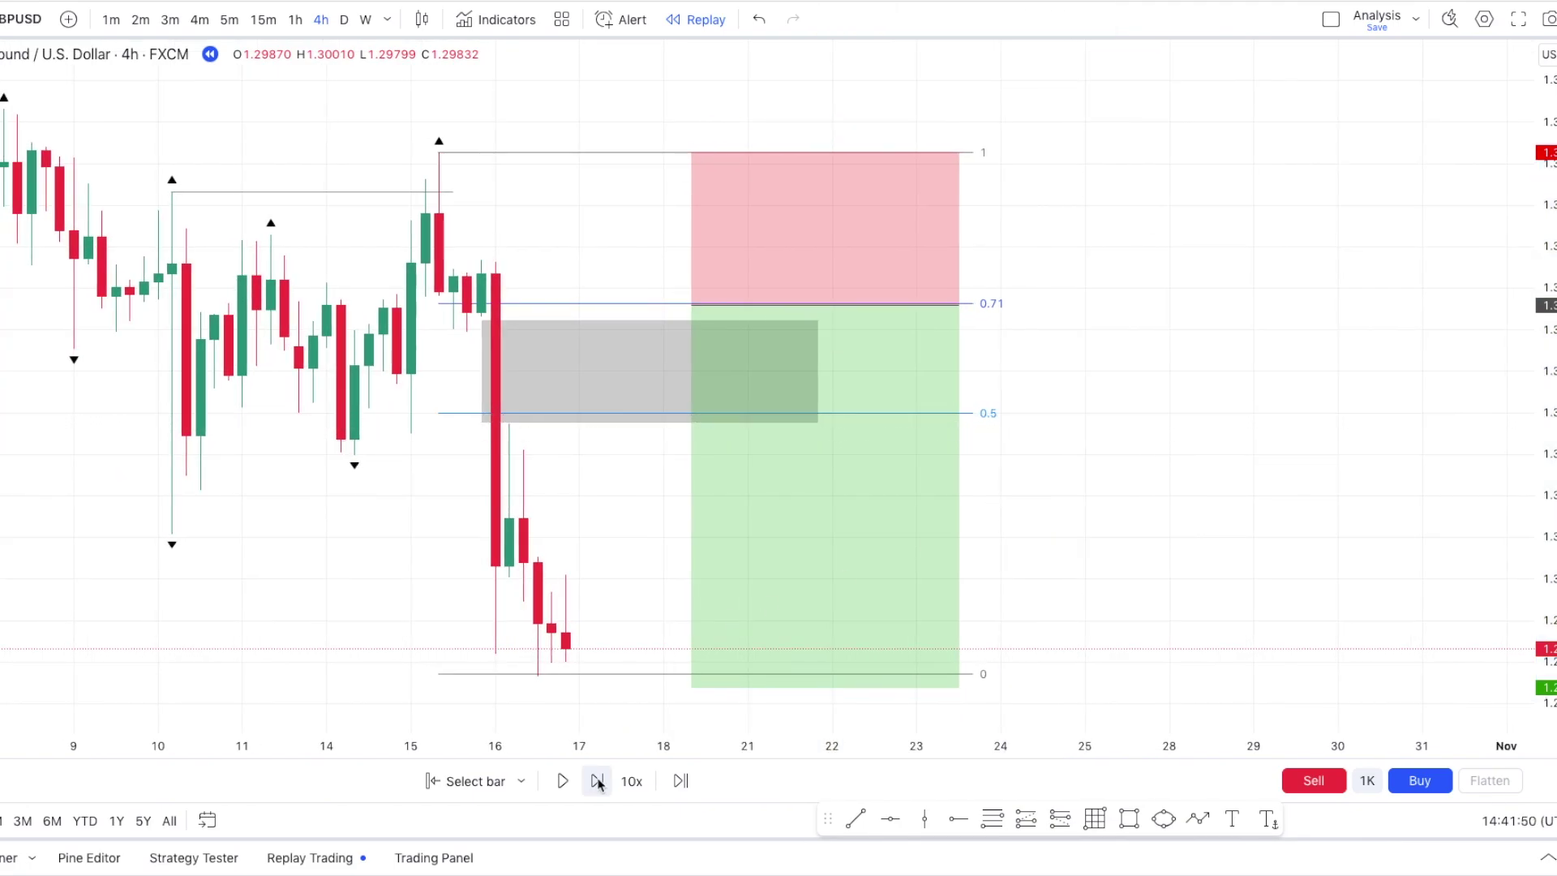
click(598, 781)
click(597, 781)
click(597, 780)
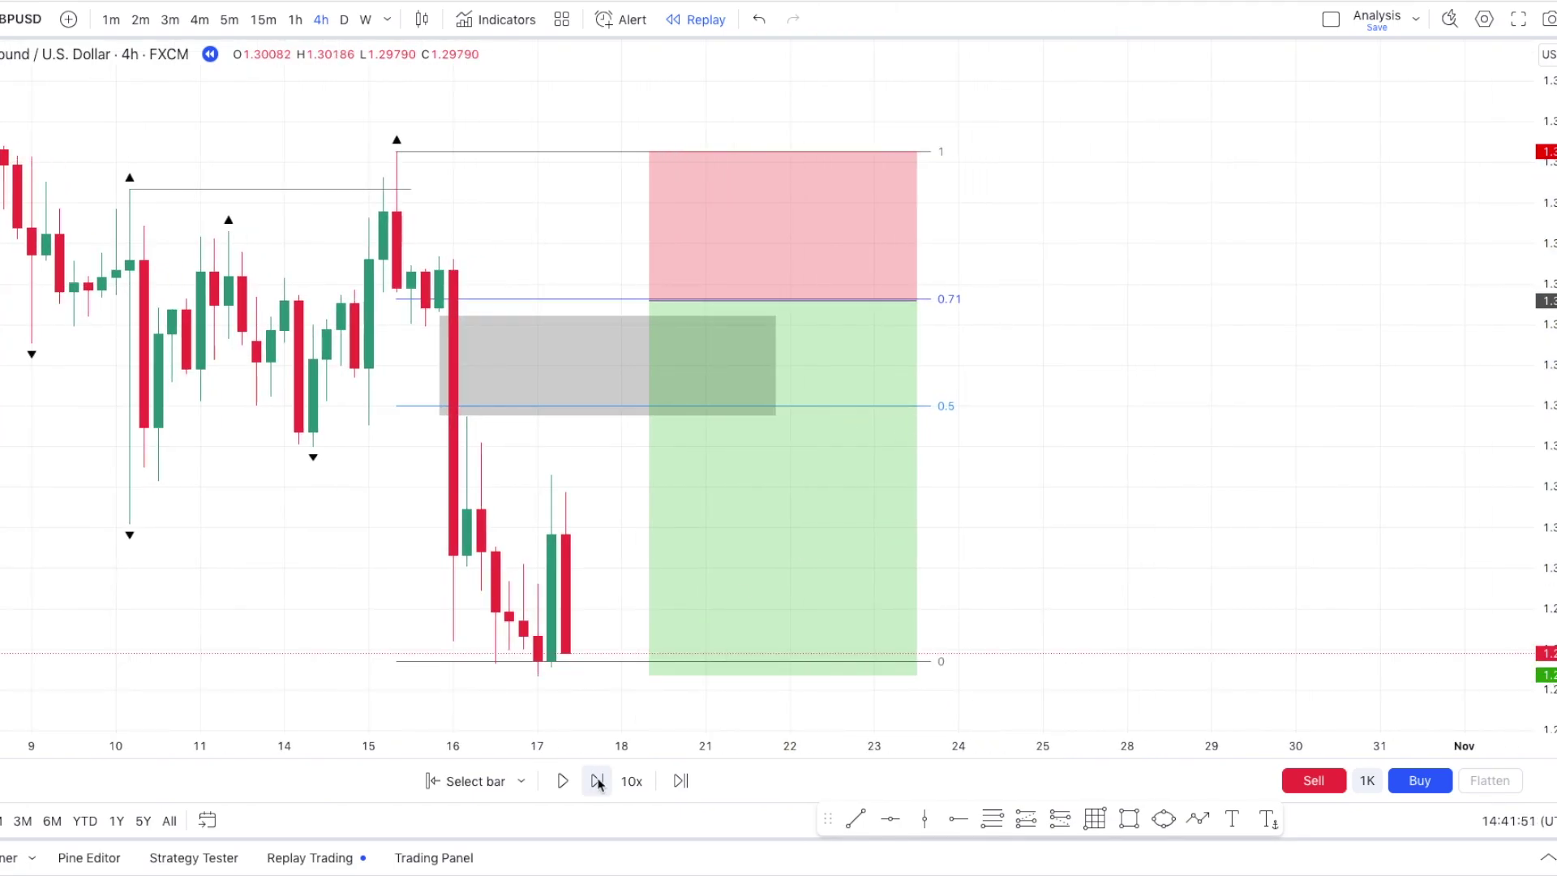
click(598, 781)
click(598, 781)
click(598, 781)
click(598, 781)
click(598, 781)
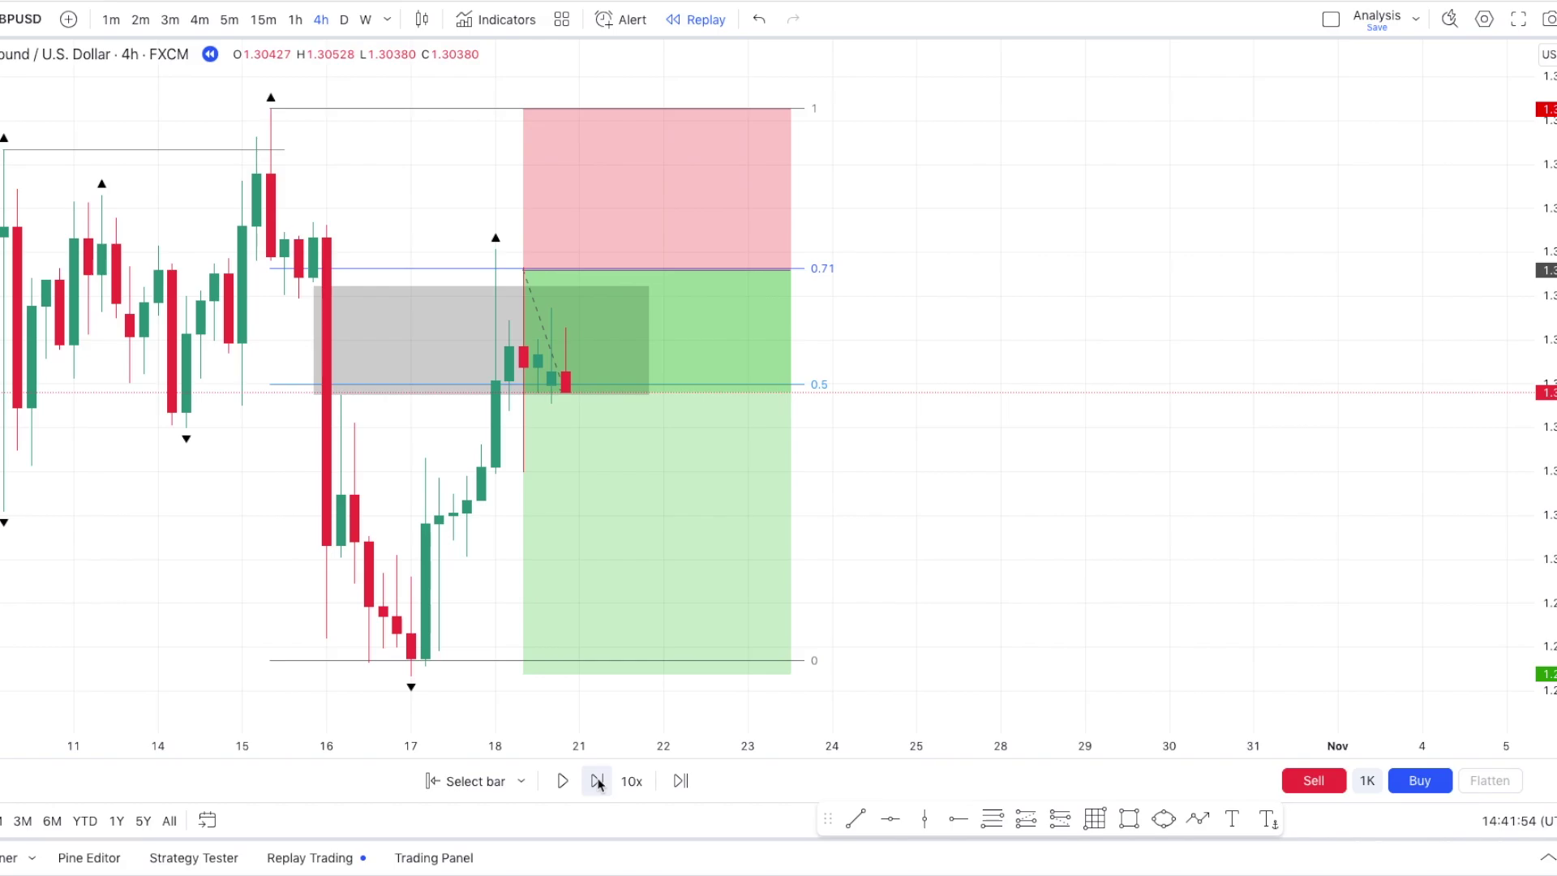
click(597, 781)
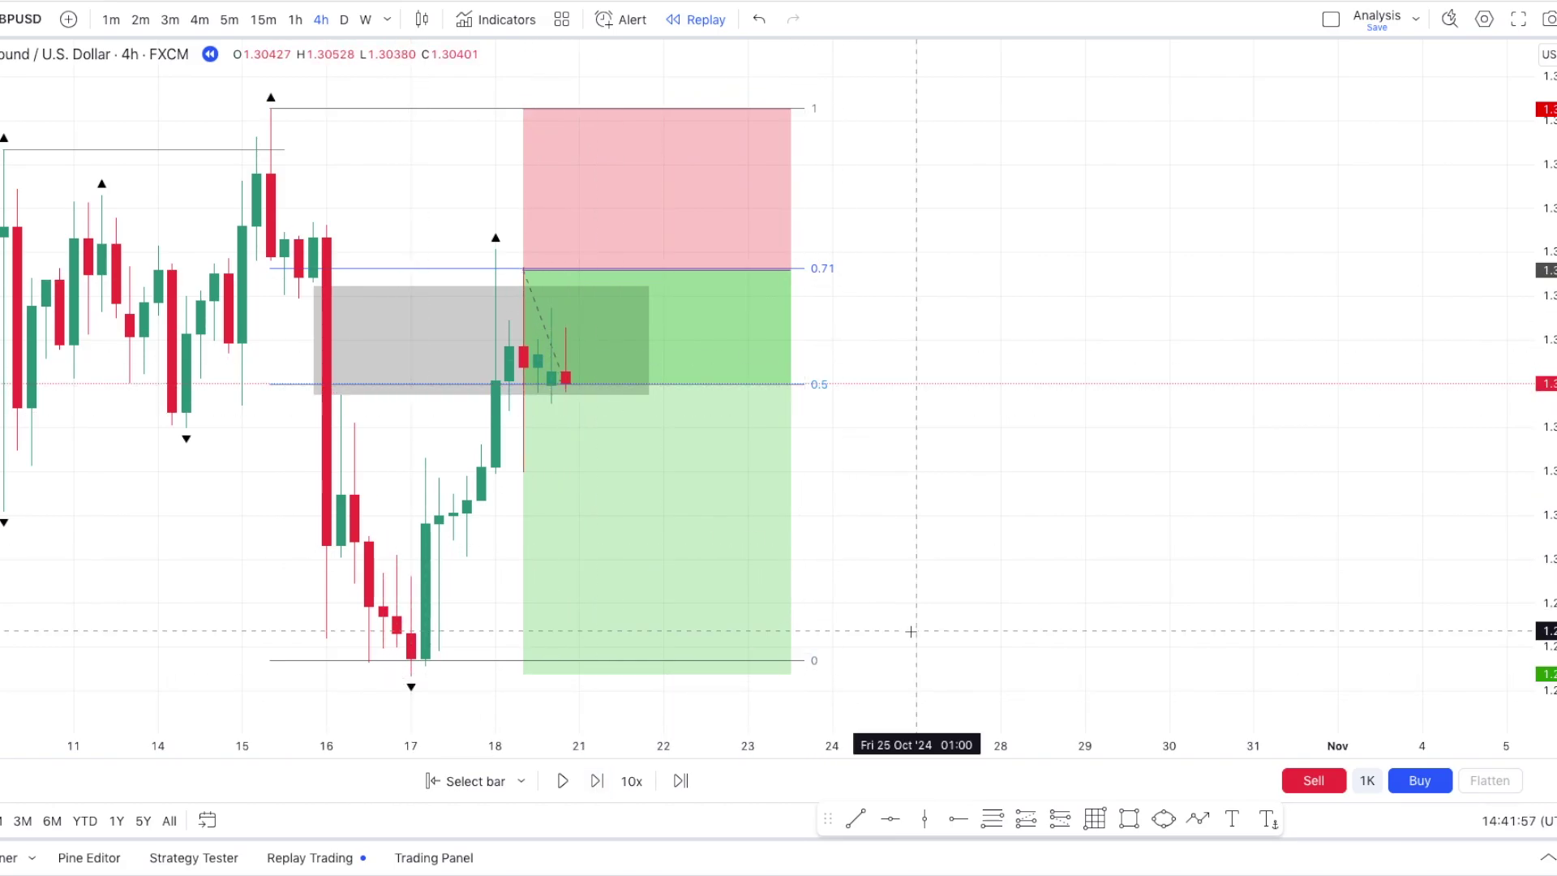
- Move the Fibonacci 0 level to the lowest wick and check the short position's figures
click(806, 660)
drag(806, 661, 835, 674)
click(526, 673)
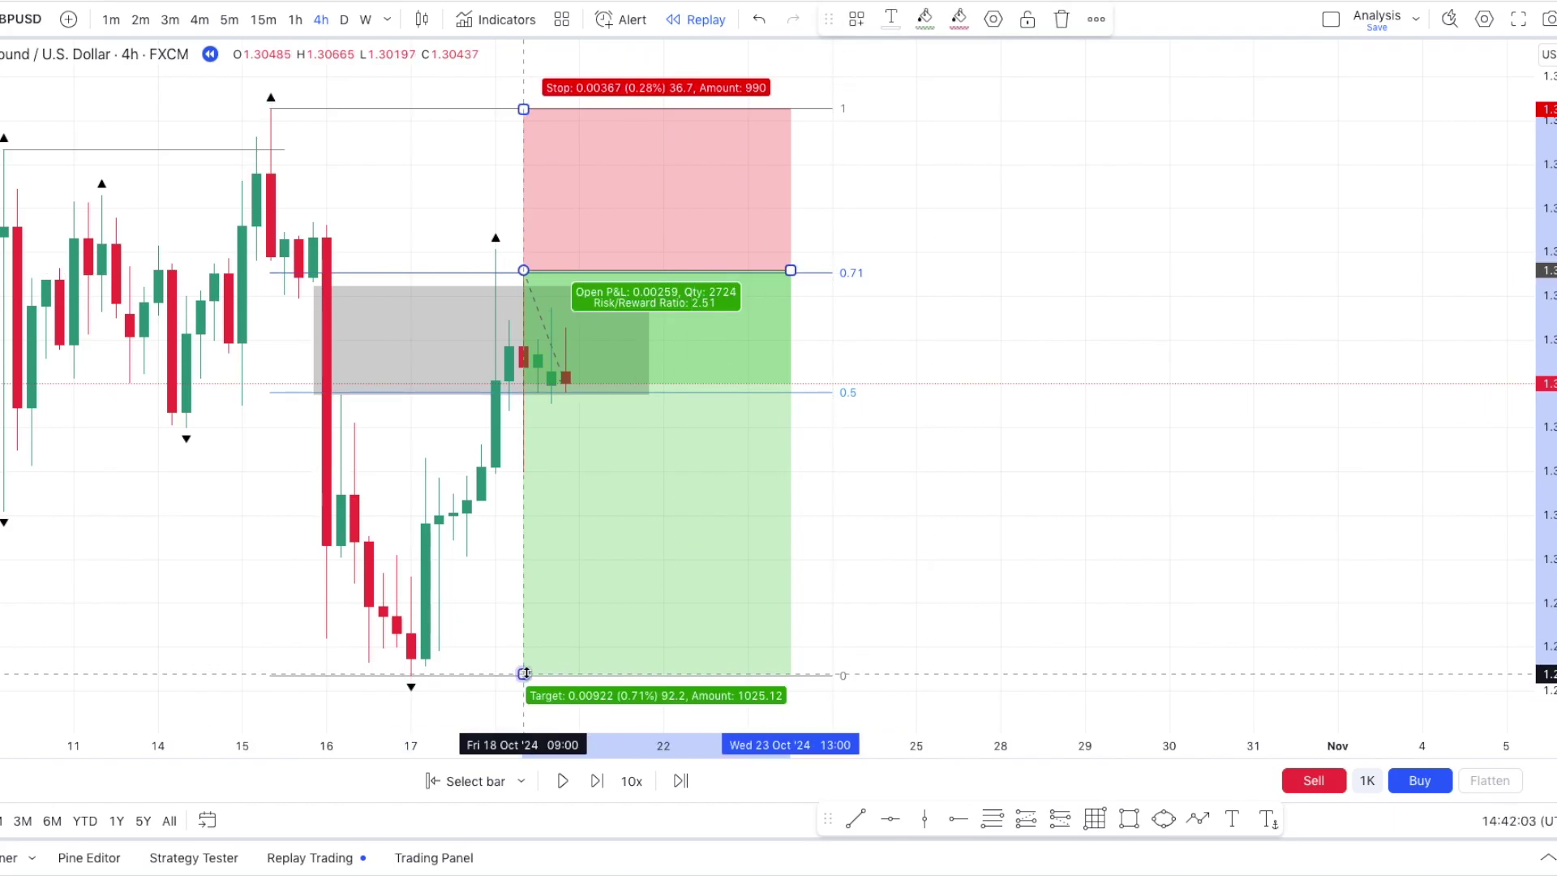
scroll(560, 714, down, 2)
- Advance the replay three more bars, then zoom out to show all September–November trades
click(598, 780)
click(597, 780)
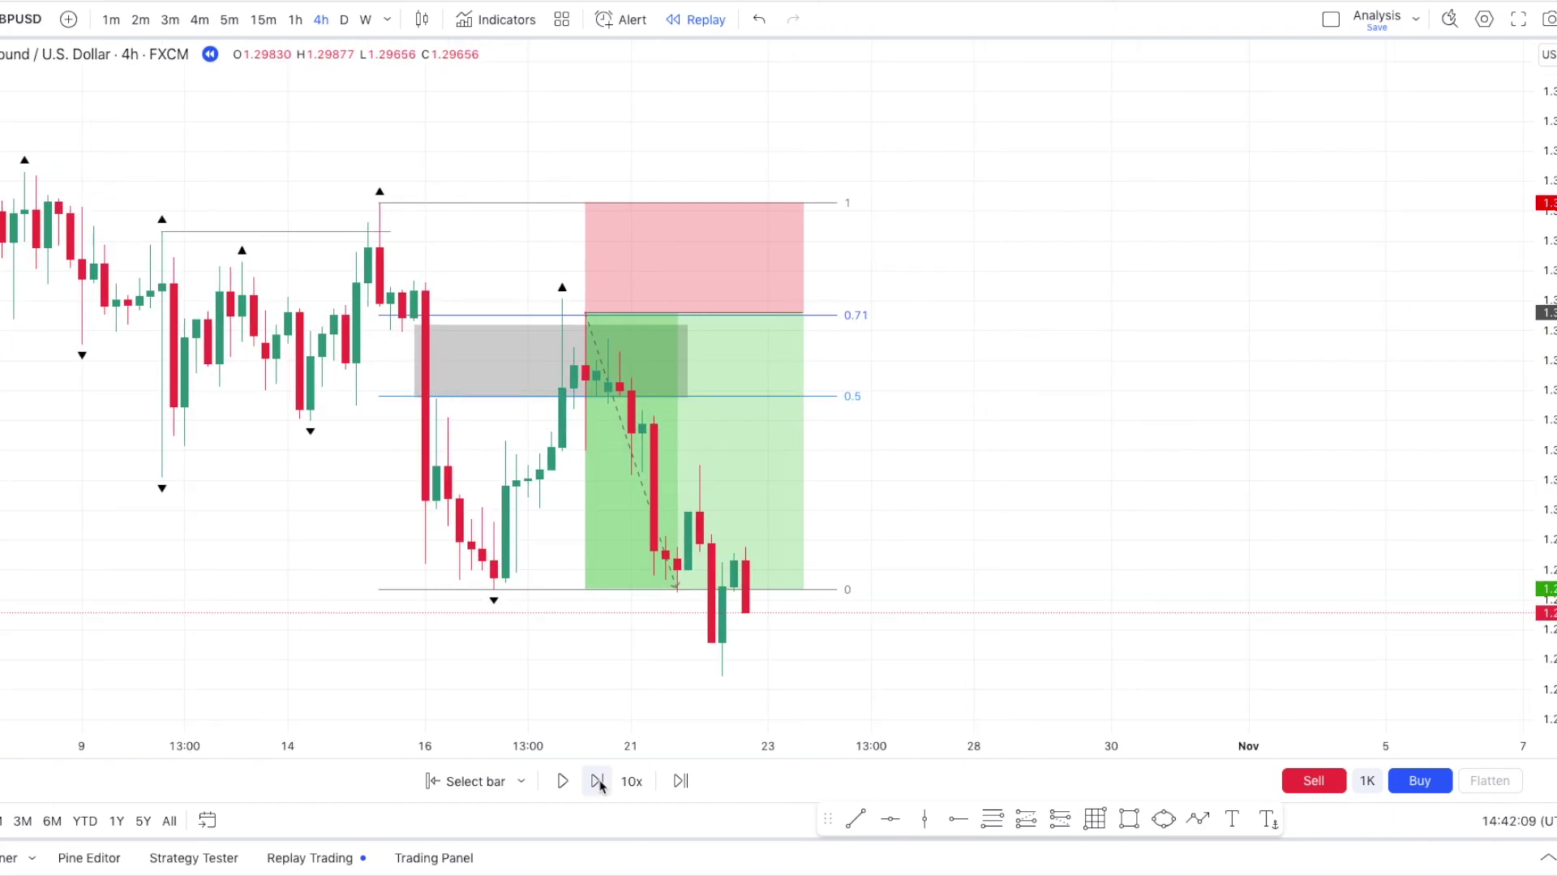
click(598, 780)
scroll(932, 558, down, 1)
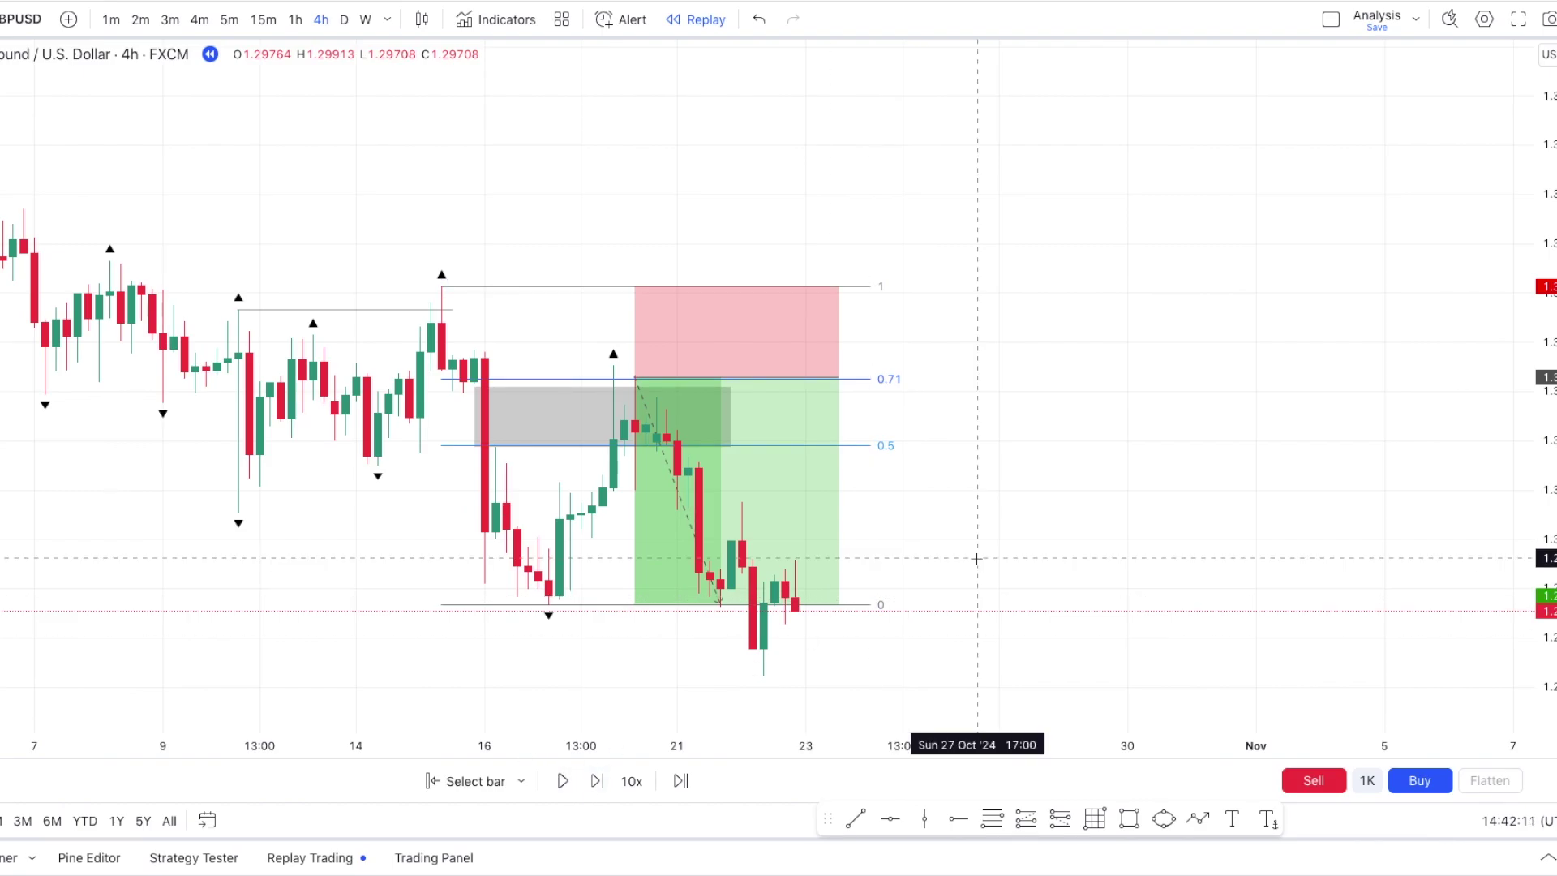
scroll(976, 558, down, 2)
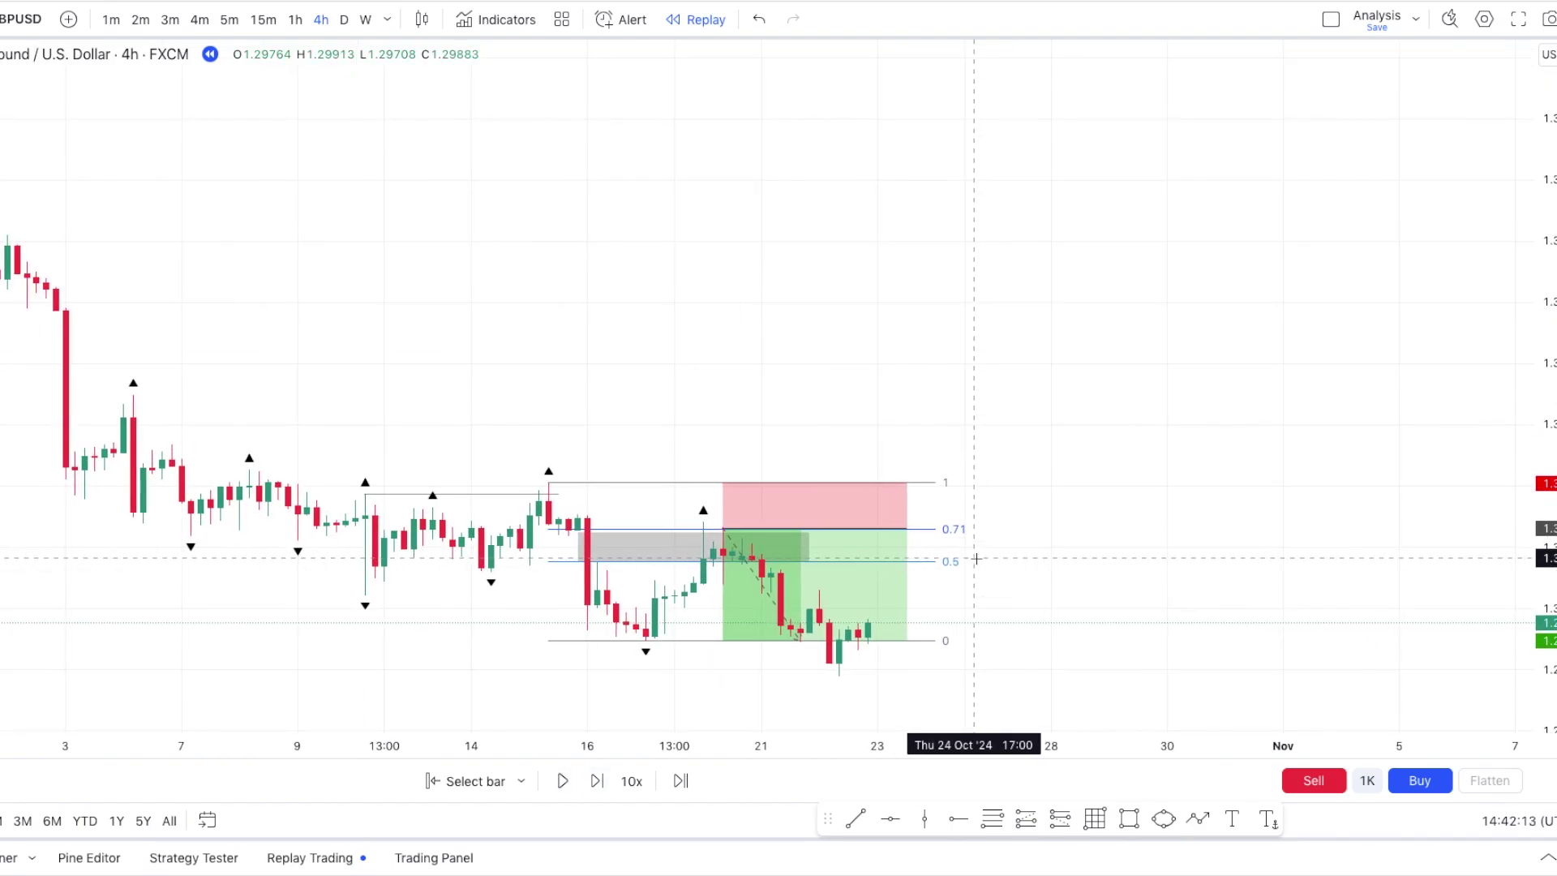
scroll(922, 368, down, 4)
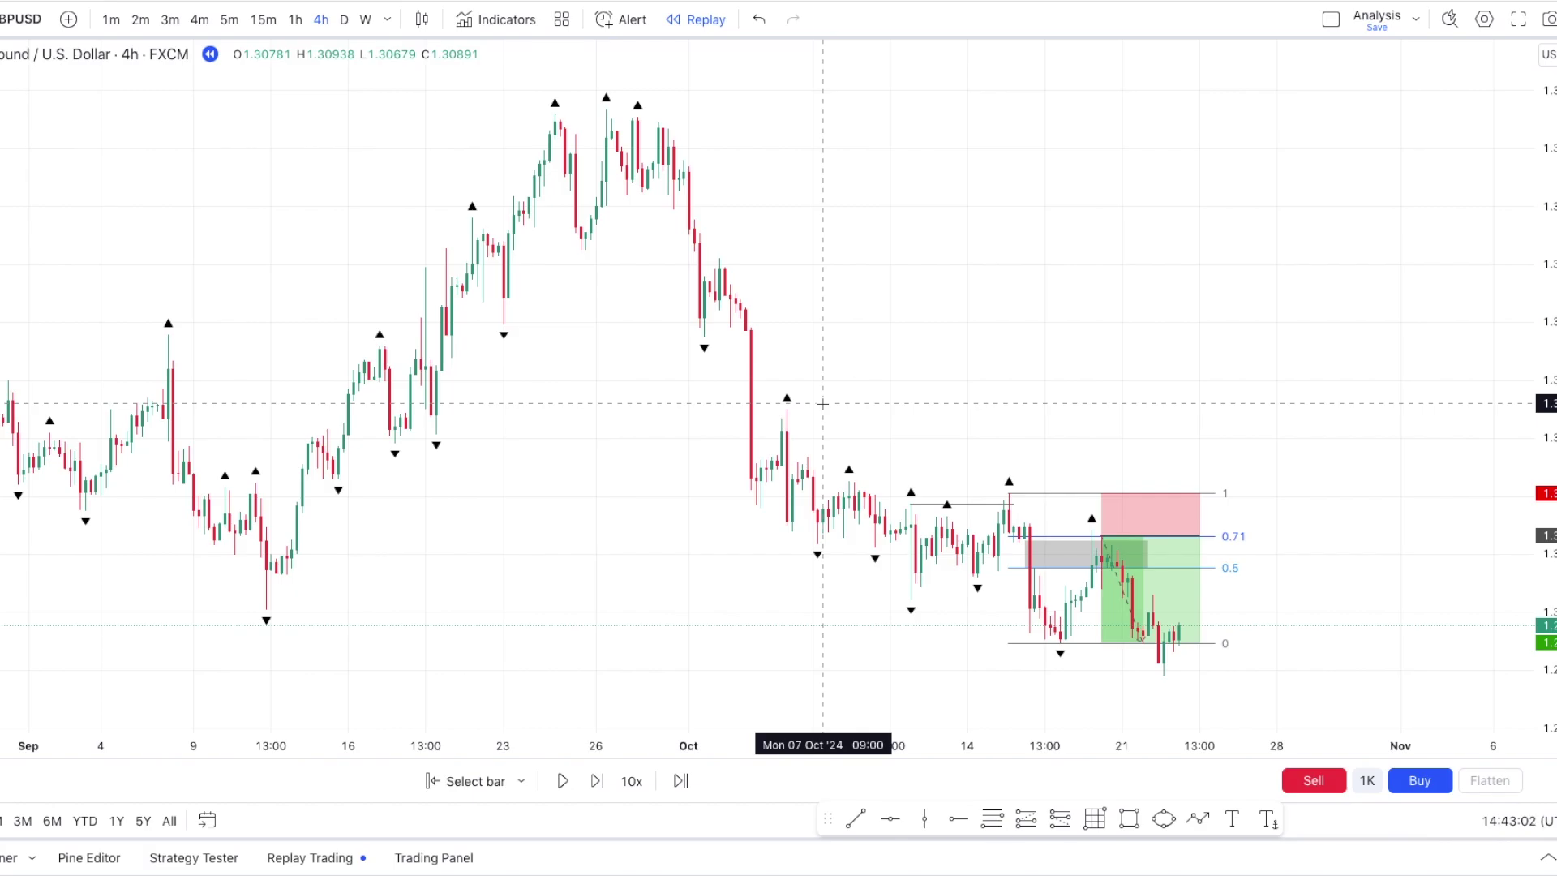
scroll(822, 403, up, 3)
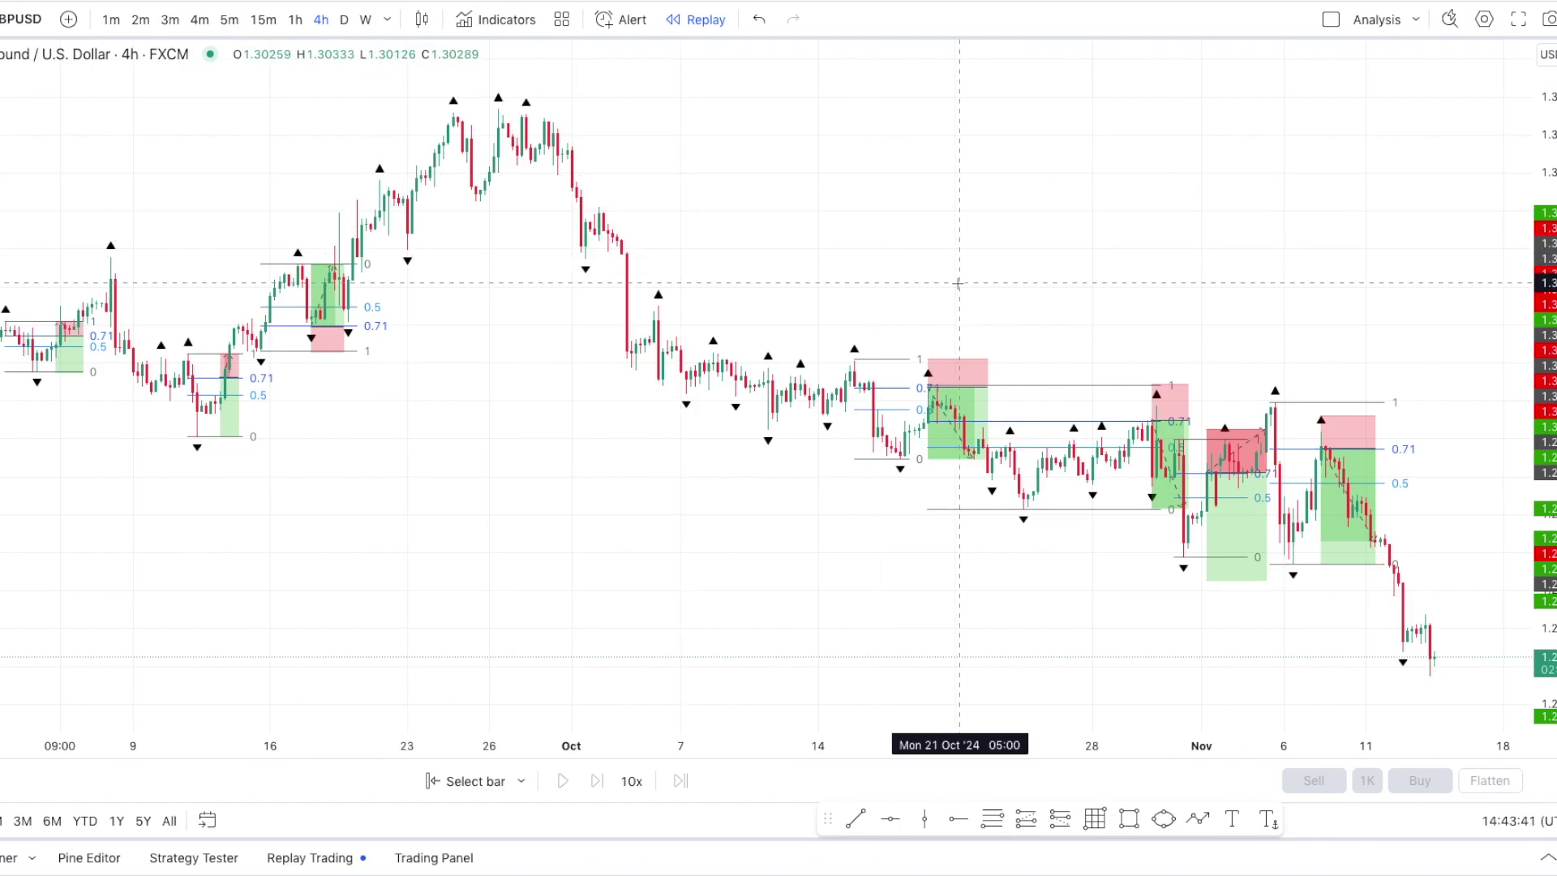
- Try extending the October short's target further down, then undo to keep it unchanged
scroll(956, 278, up, 3)
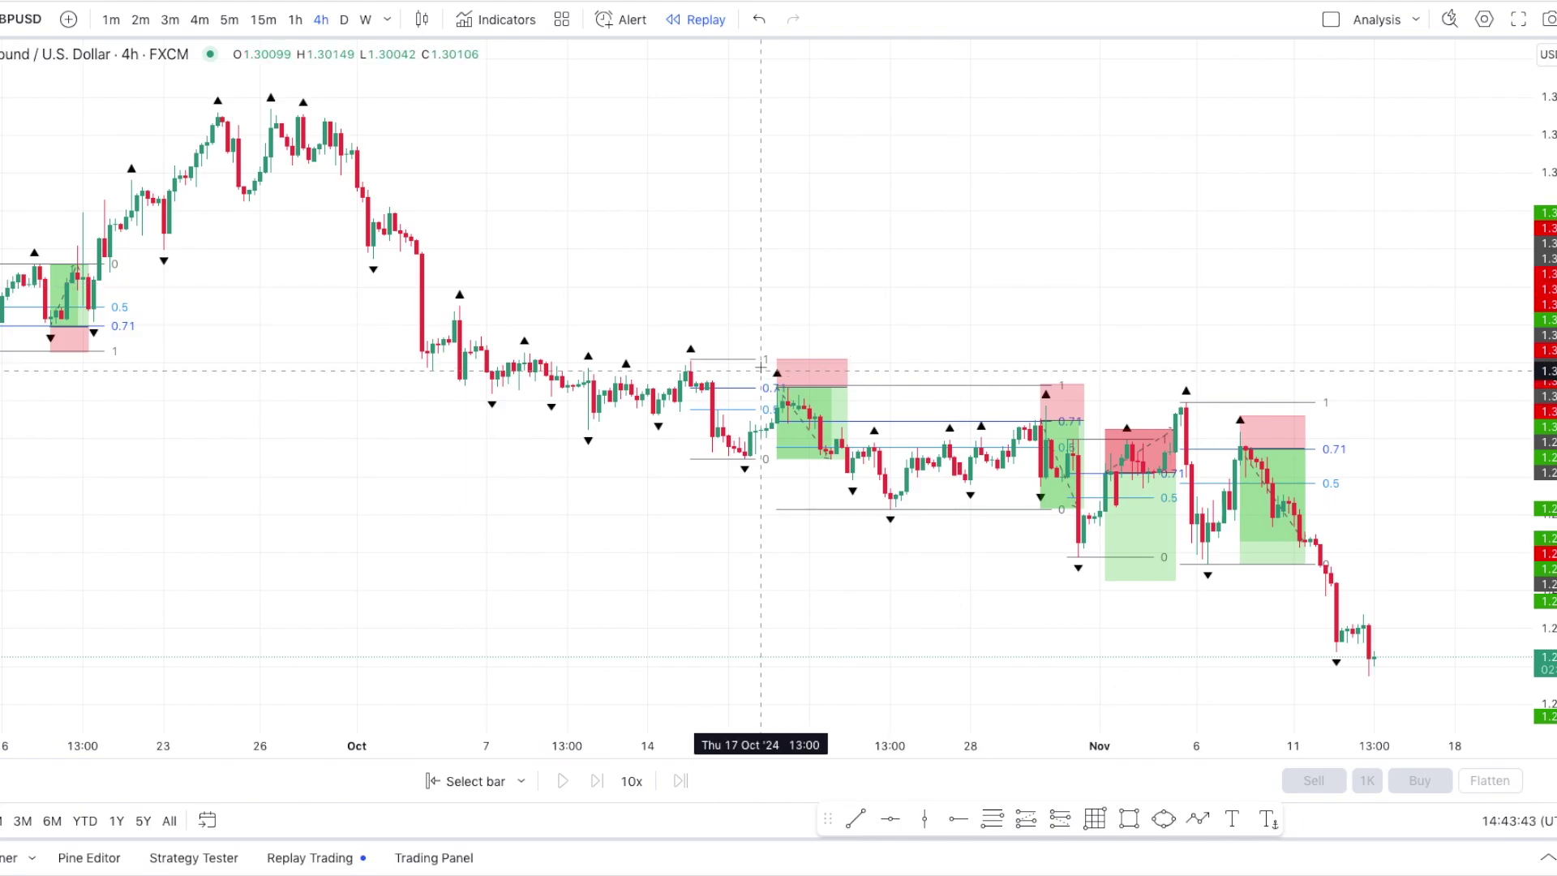
drag(778, 464, 782, 610)
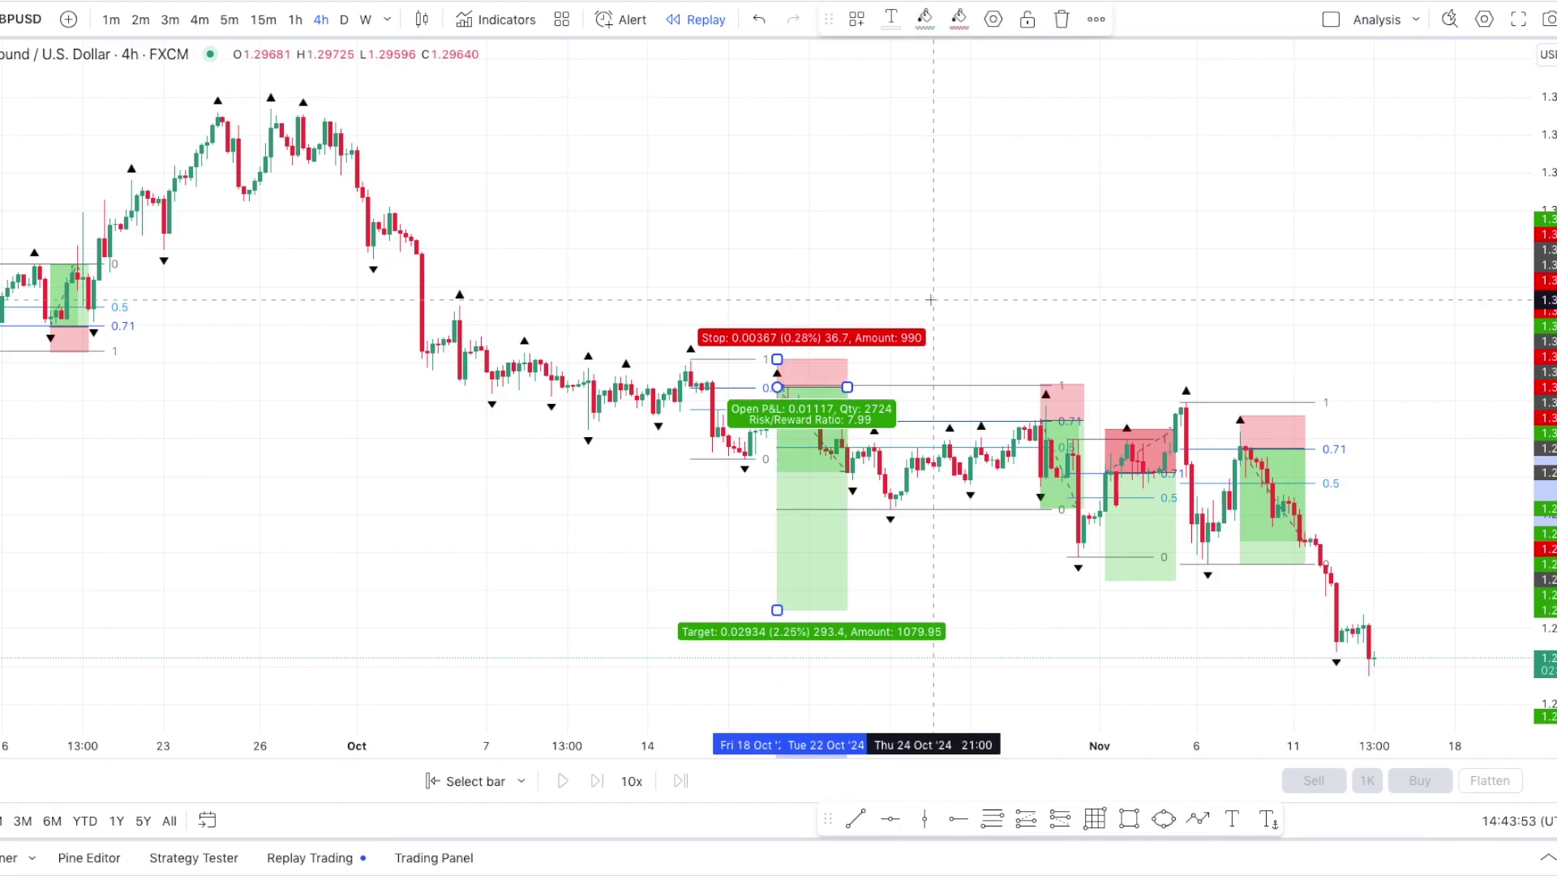
key(ctrl+z)
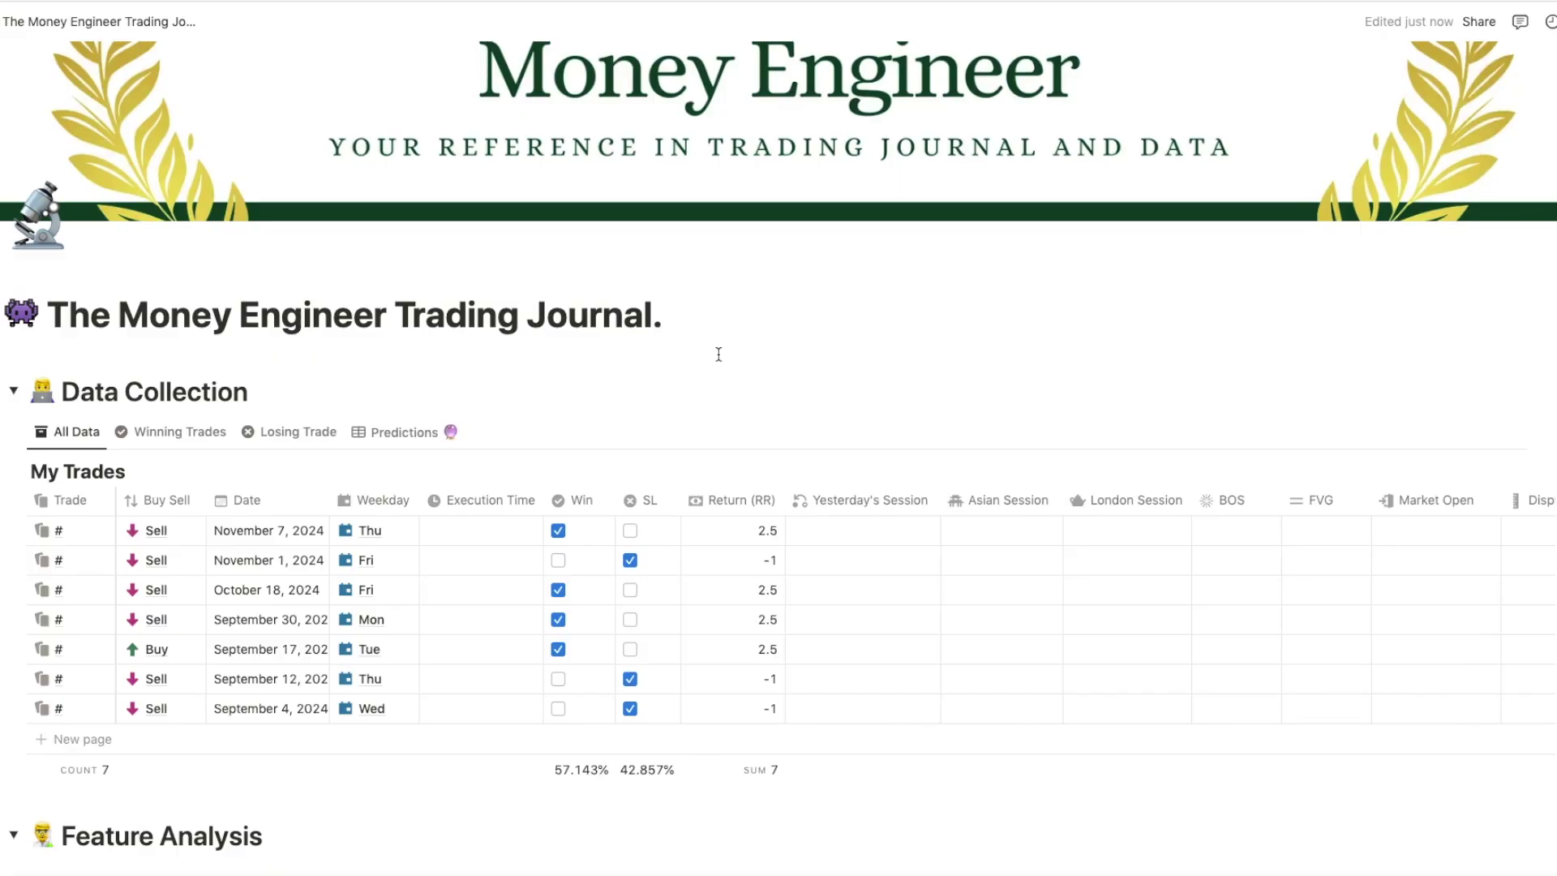
scroll(719, 355, down, 2)
scroll(718, 355, up, 3)
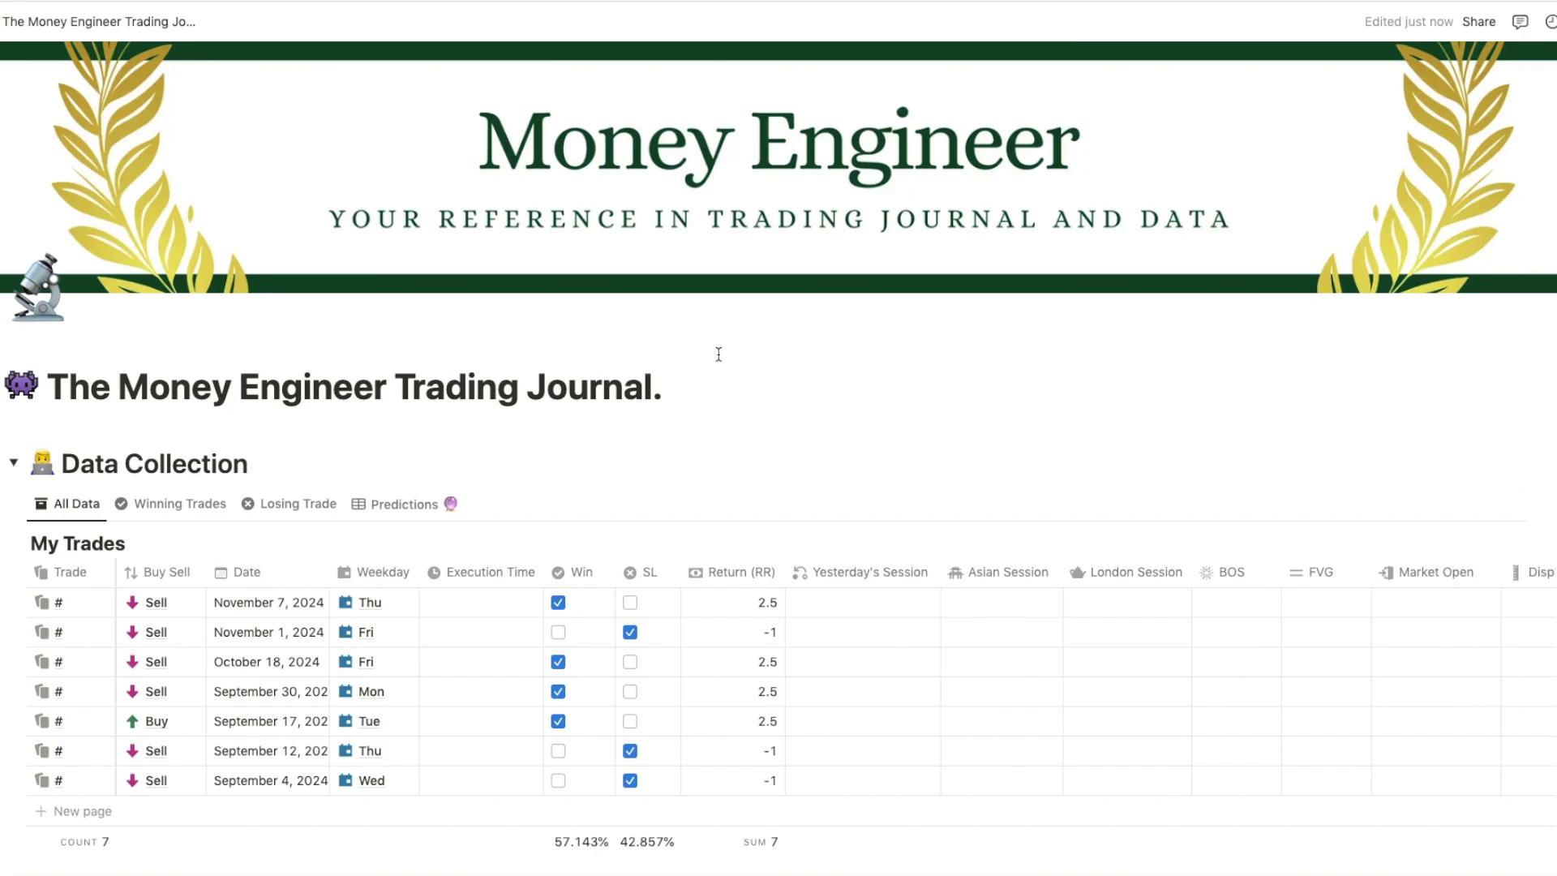
scroll(719, 355, down, 2)
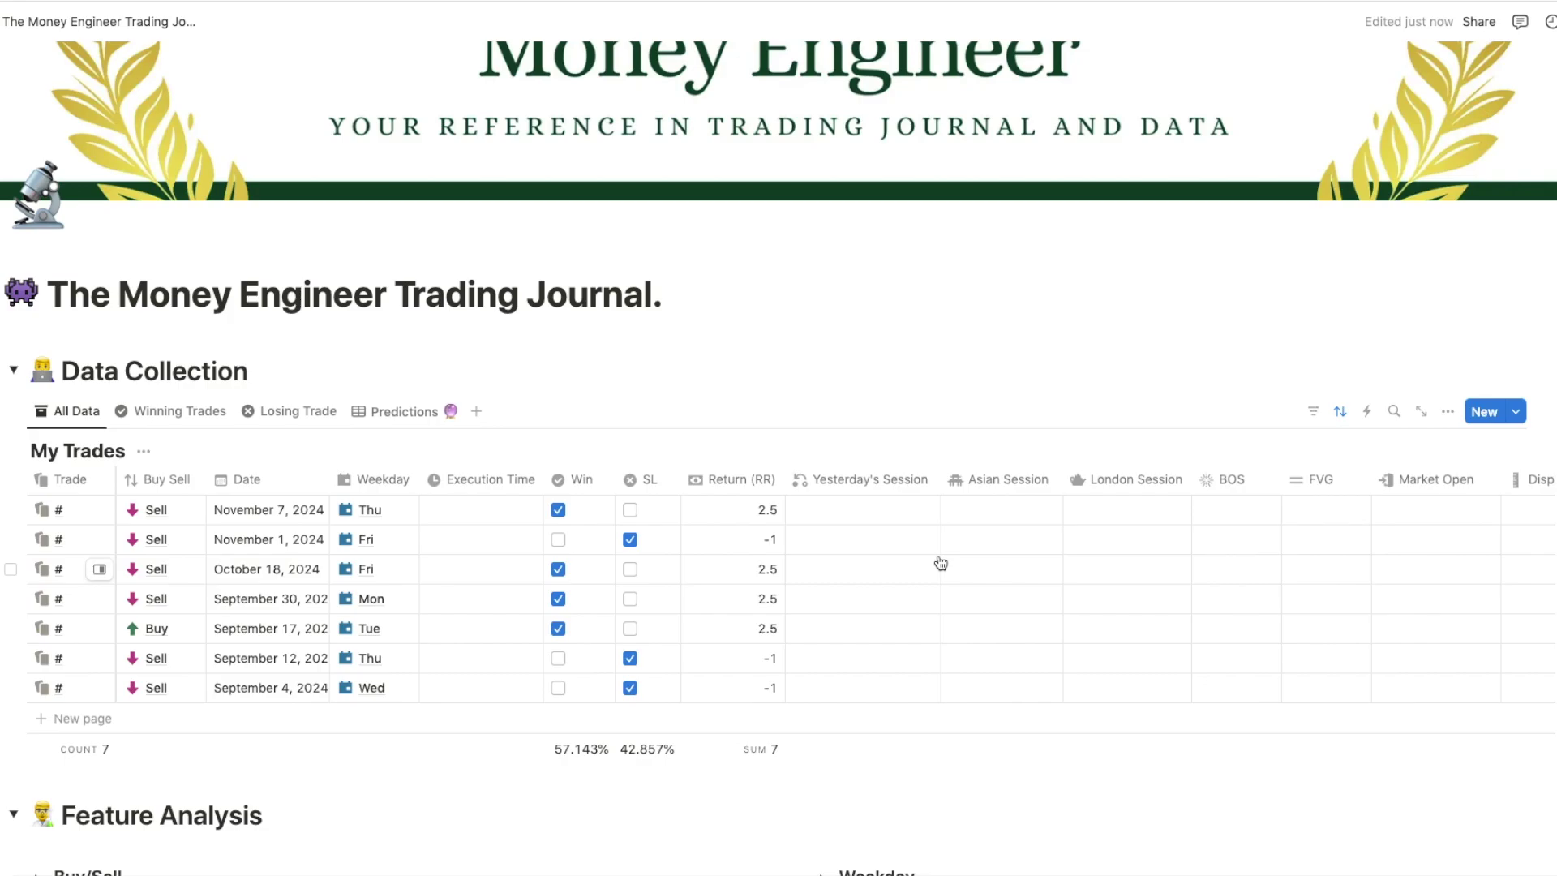
scroll(941, 563, right, 5)
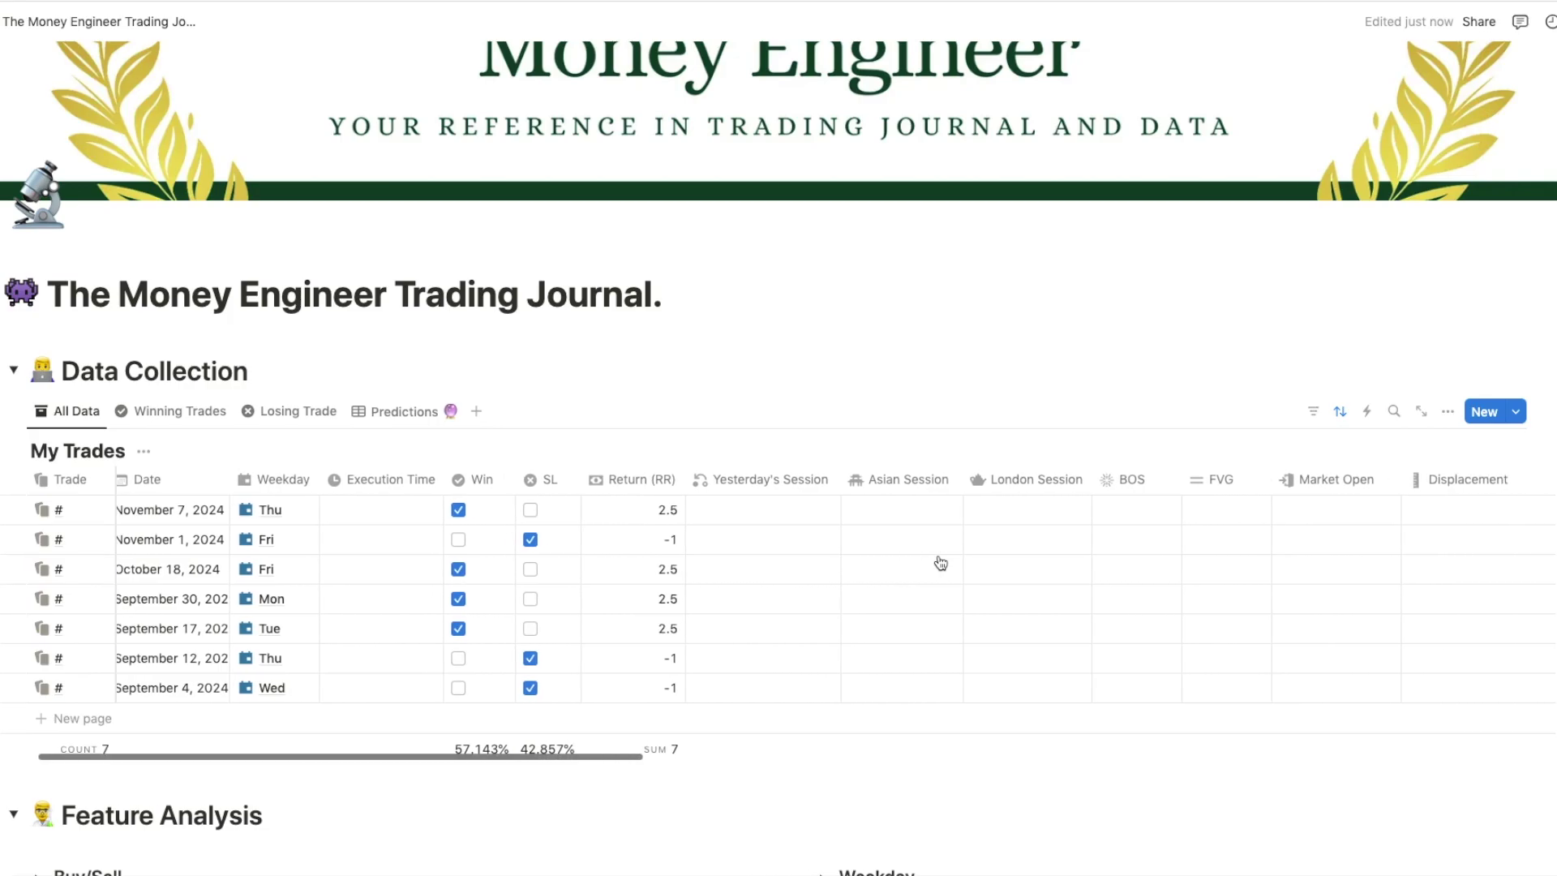
- Scroll across every column of the seven logged trades in My Trades and back
scroll(941, 563, right, 2)
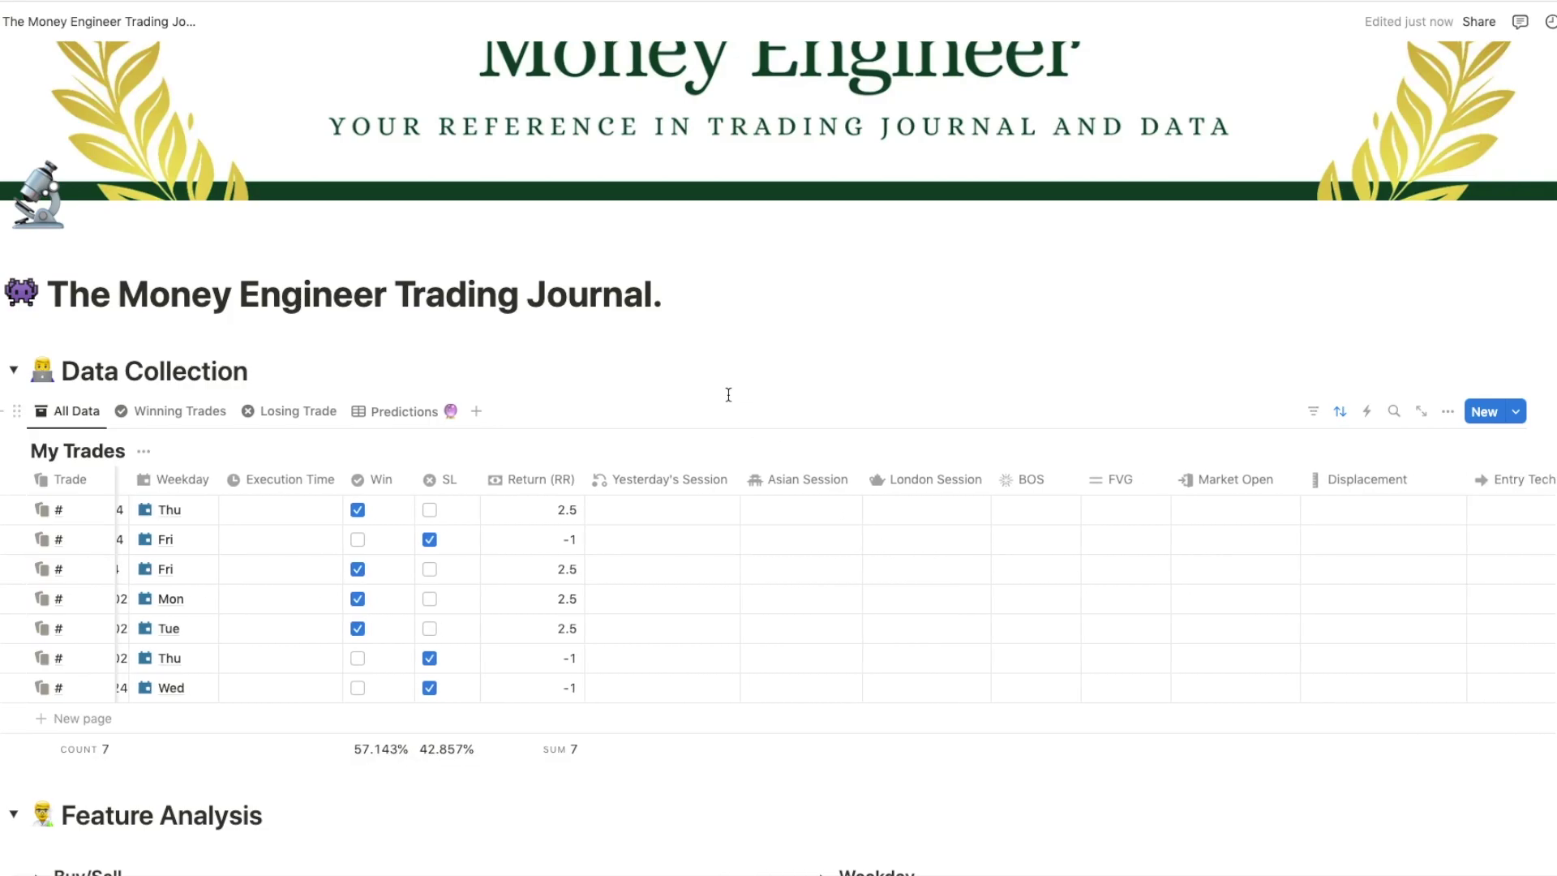
scroll(713, 566, right, 3)
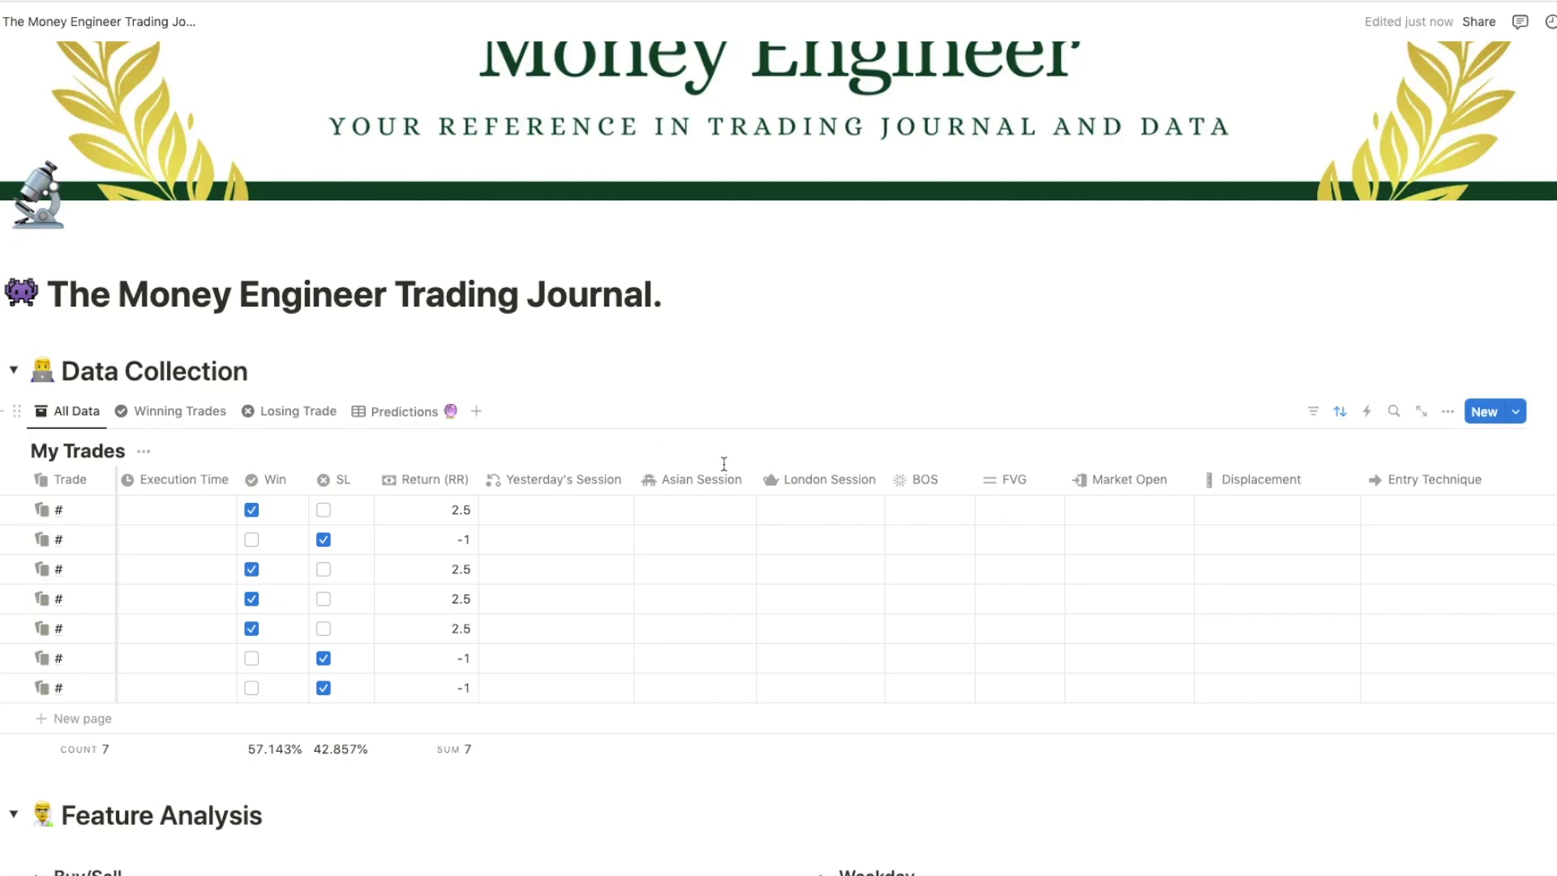
scroll(730, 522, right, 10)
scroll(730, 522, right, 20)
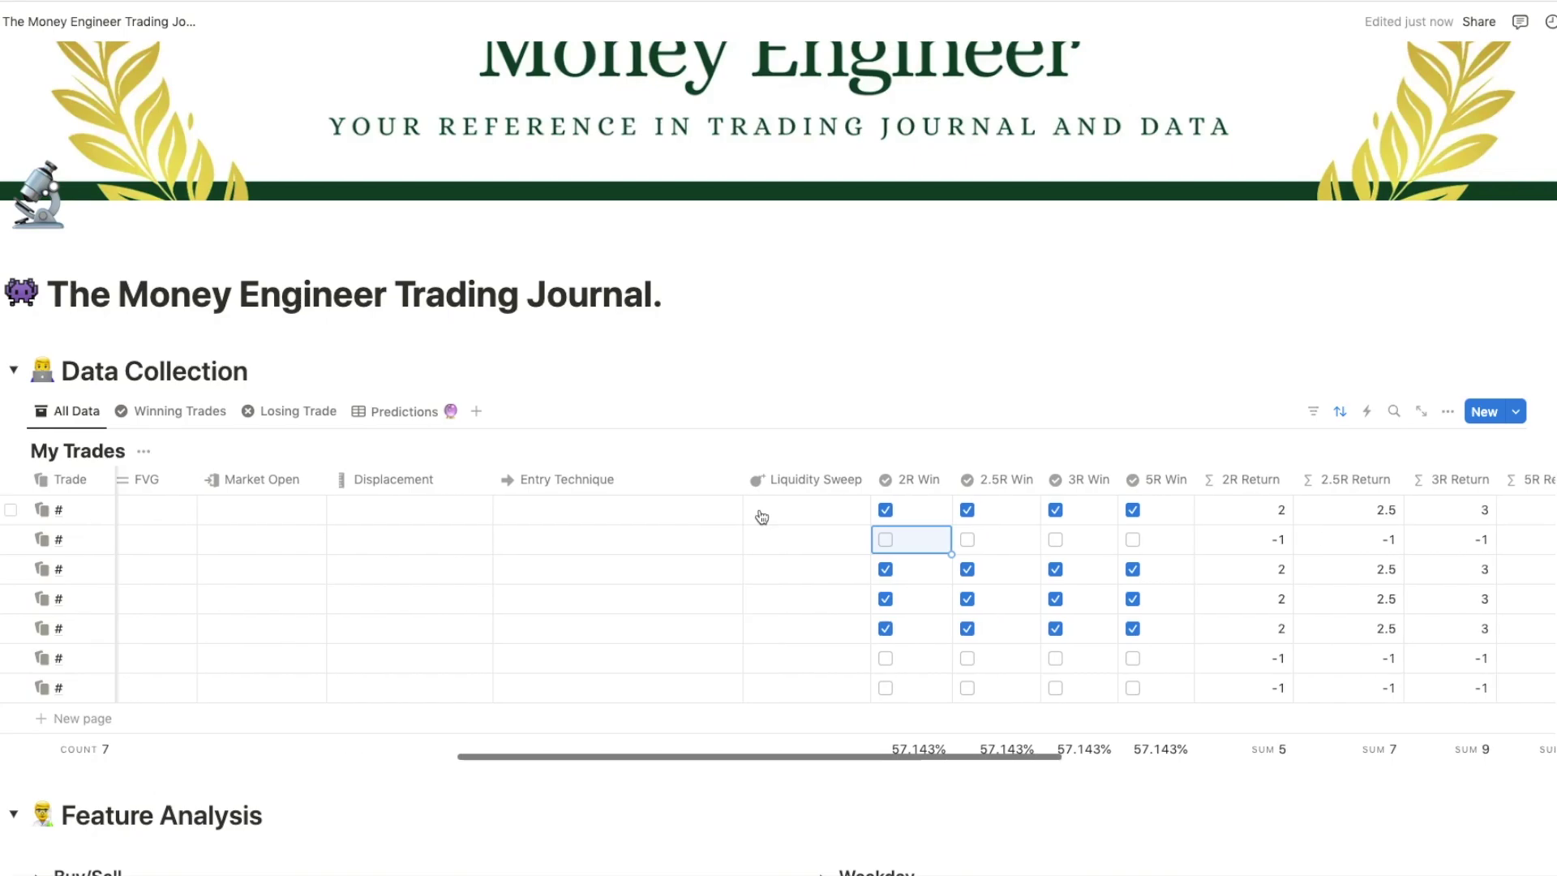
scroll(731, 518, up, 1)
scroll(731, 517, left, 8)
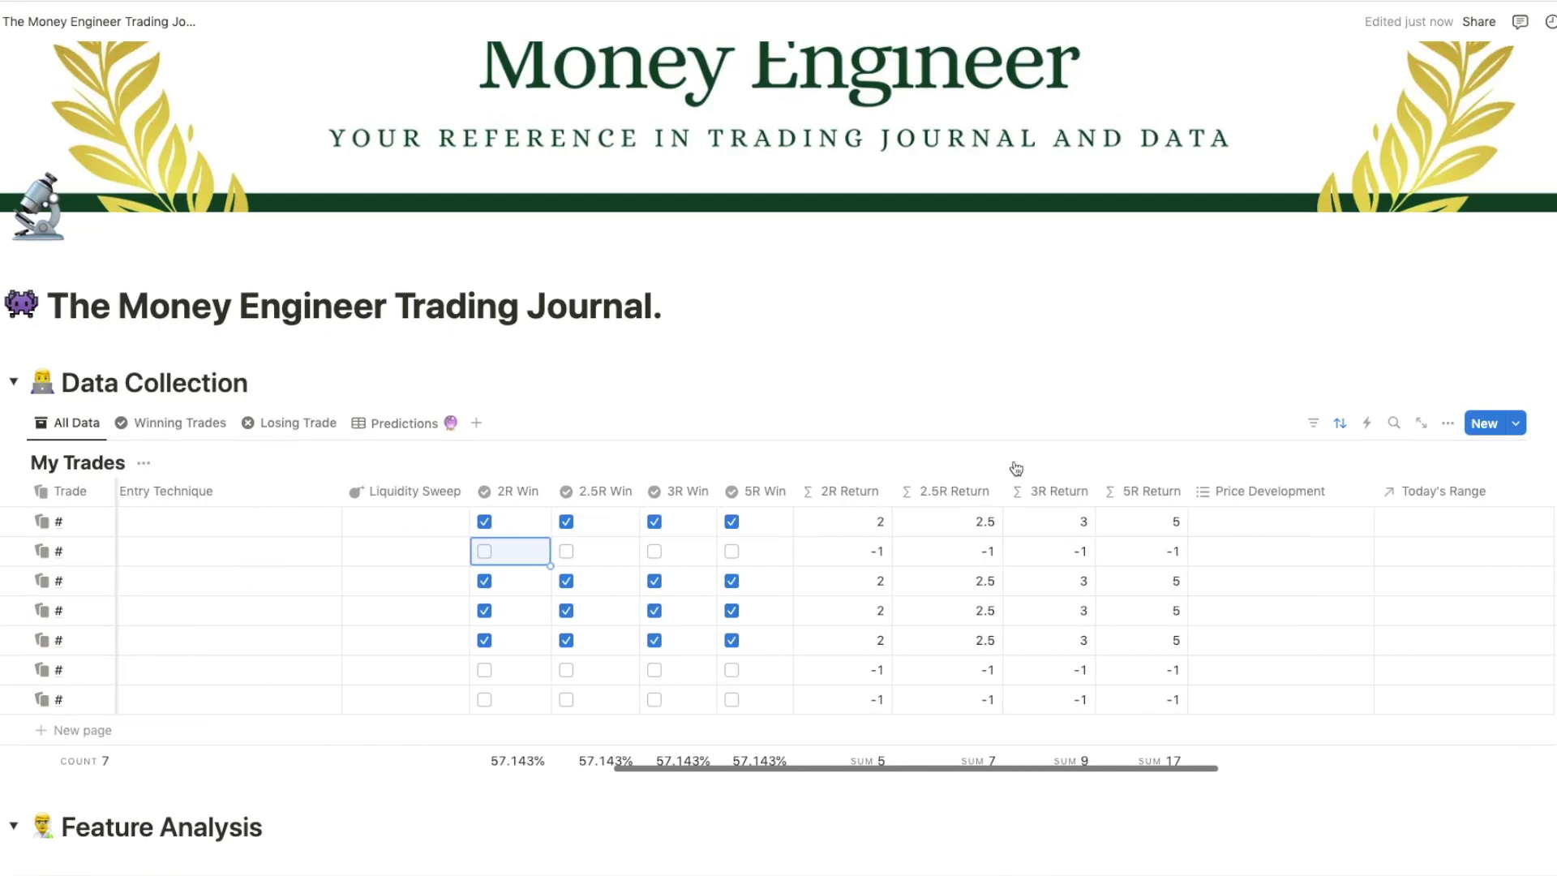
scroll(908, 581, left, 20)
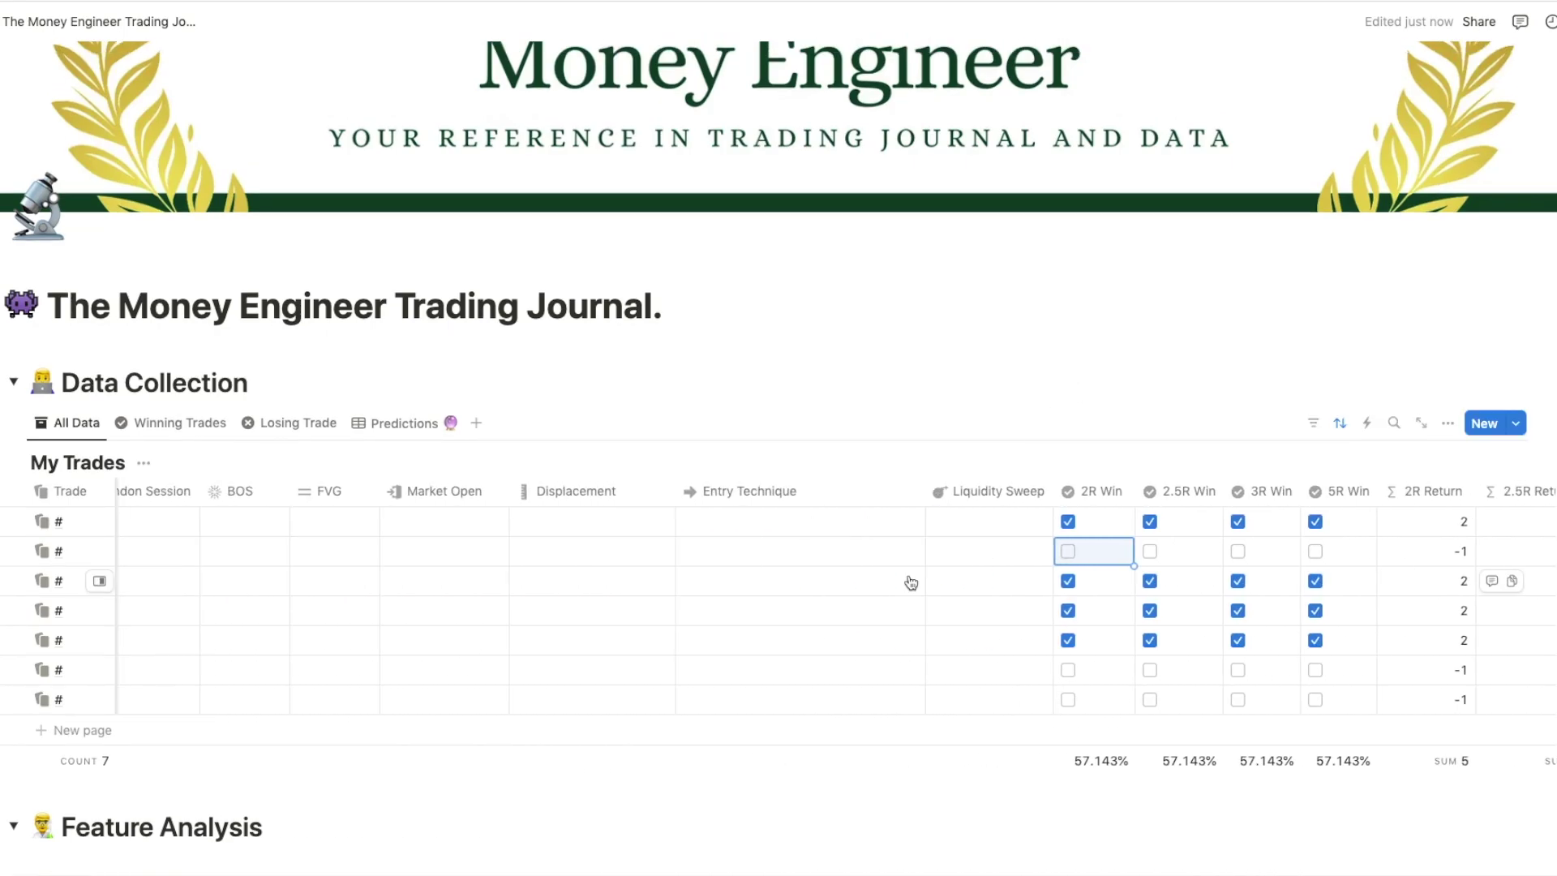
scroll(910, 580, left, 12)
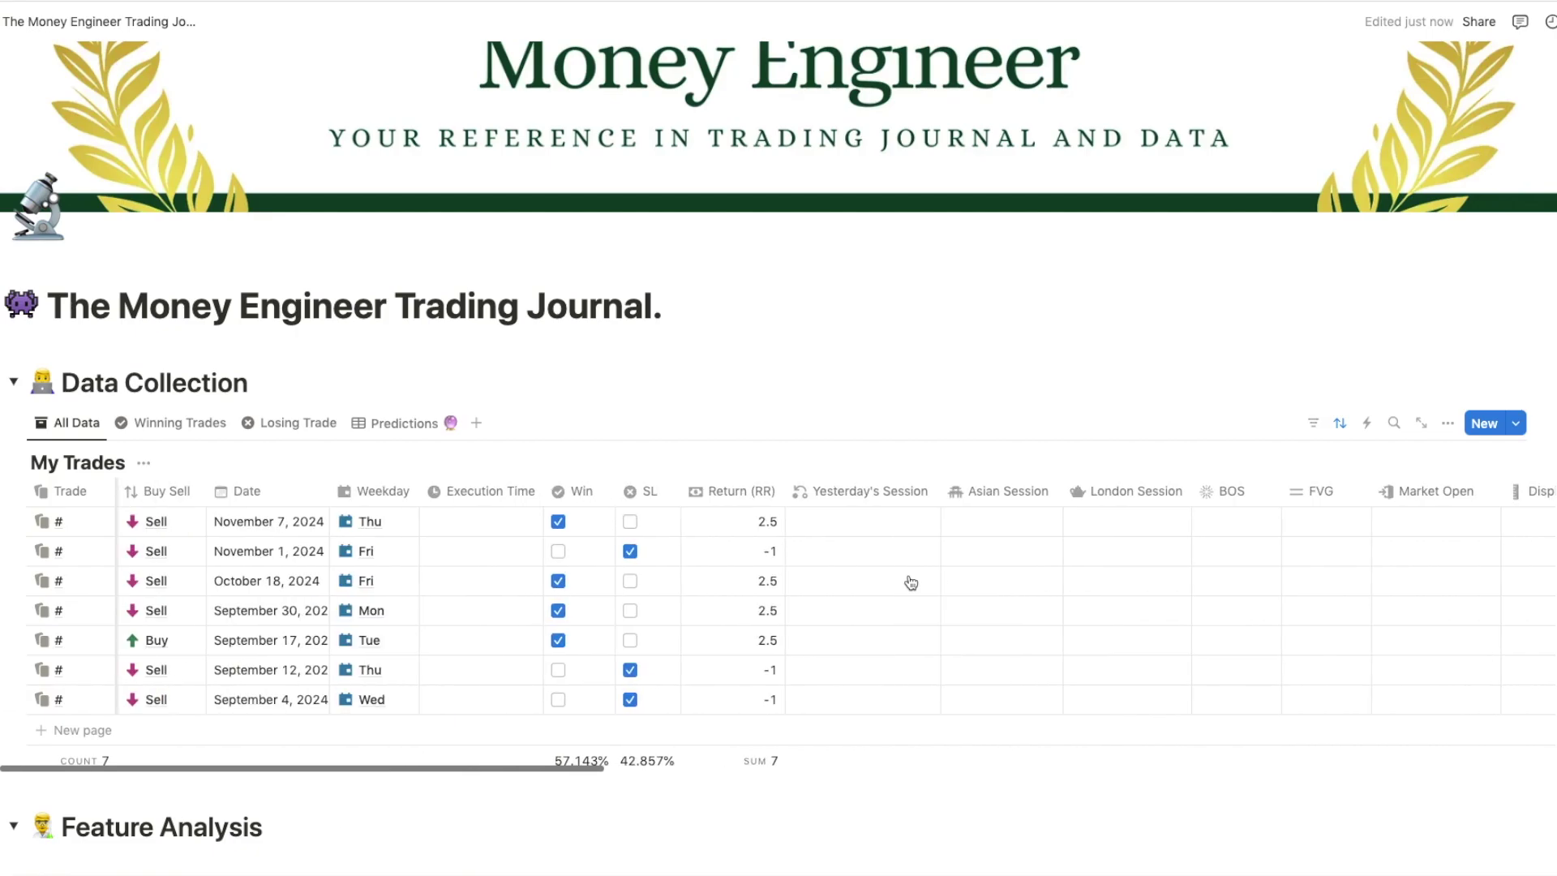
- Scroll down to the Feature Analysis Daily Trend results: 1D trend 80% win rate, 9R
scroll(910, 581, down, 1)
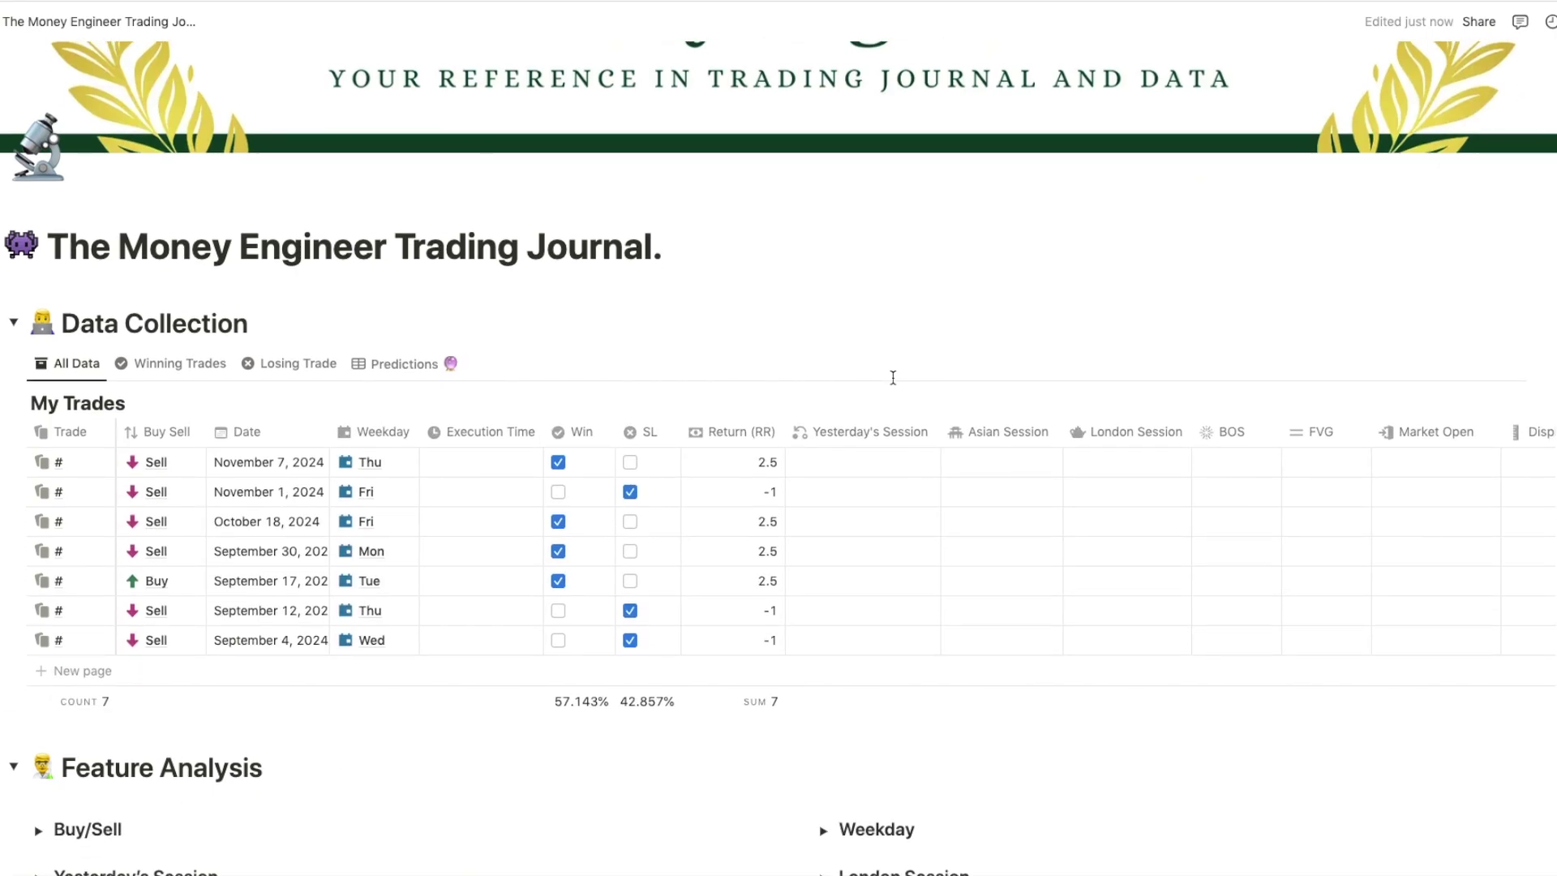
scroll(893, 378, down, 1)
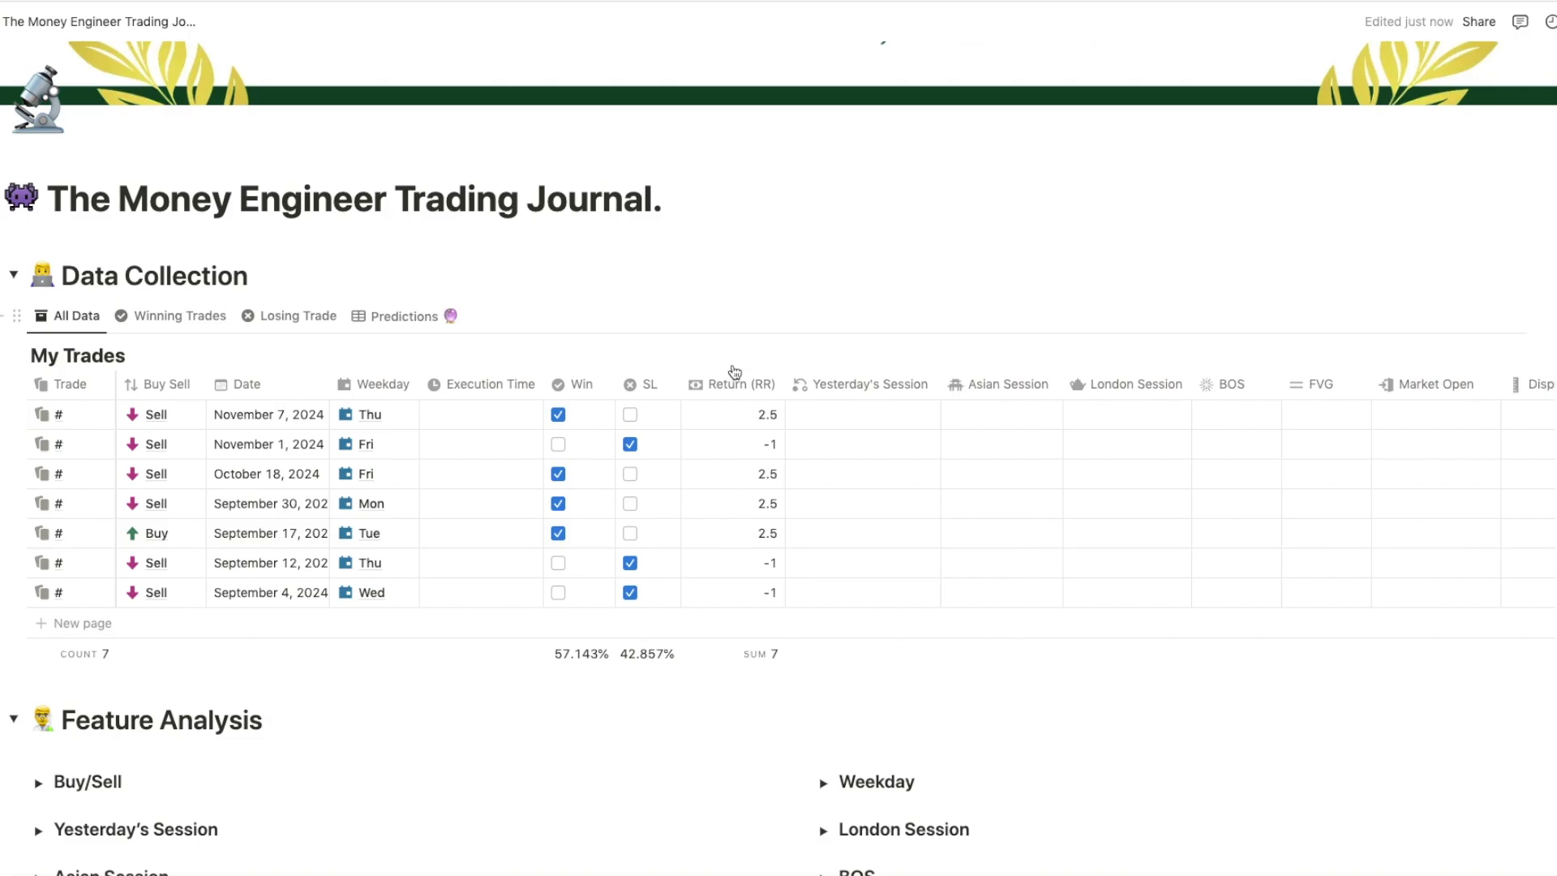
scroll(756, 357, down, 1)
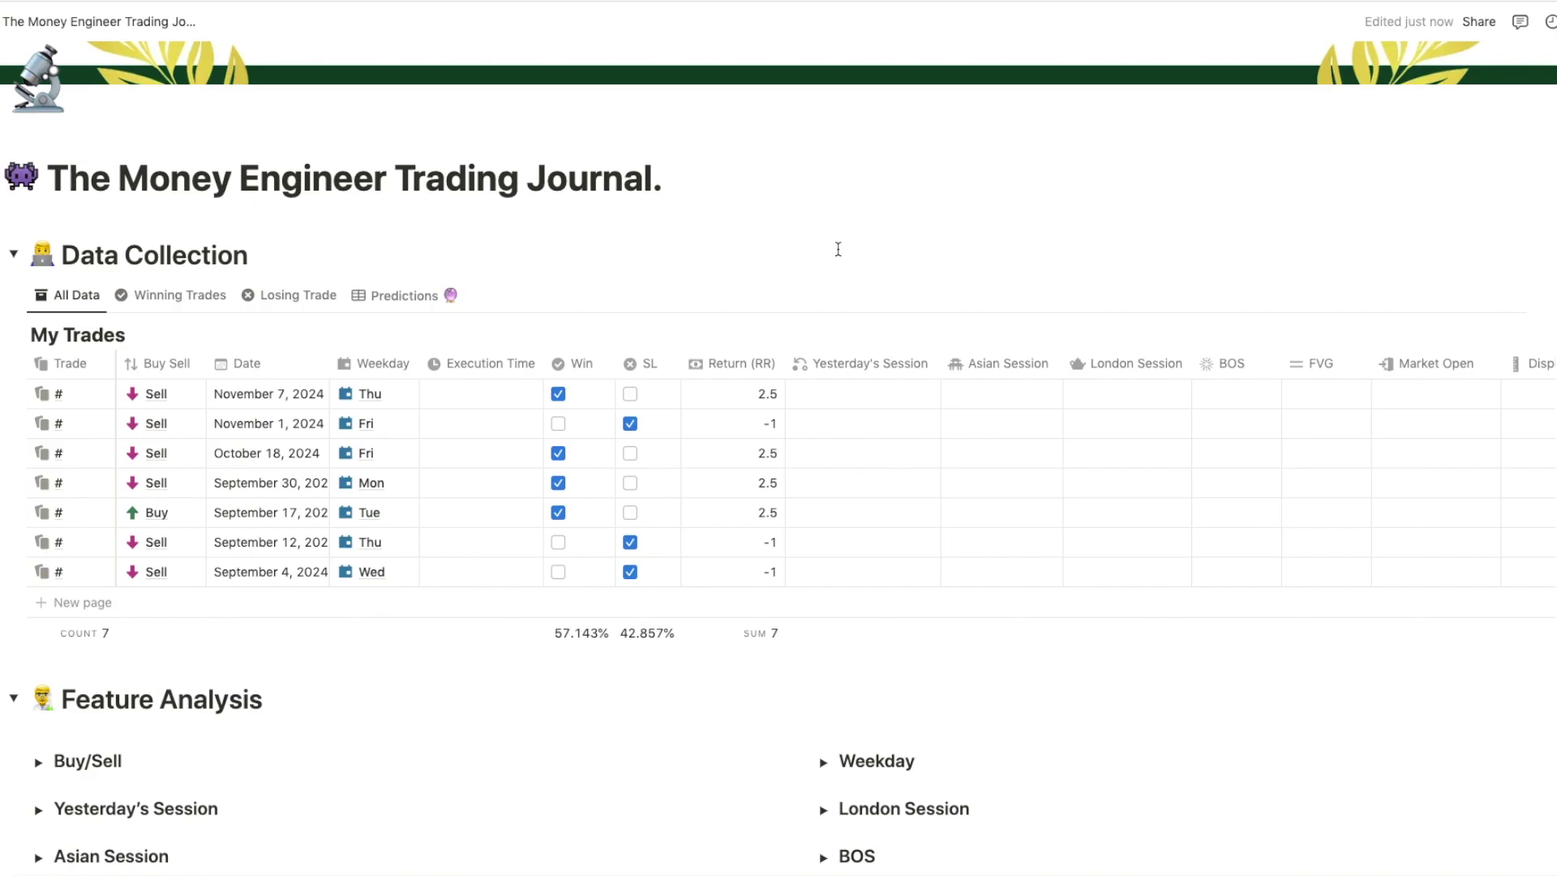
scroll(938, 313, down, 10)
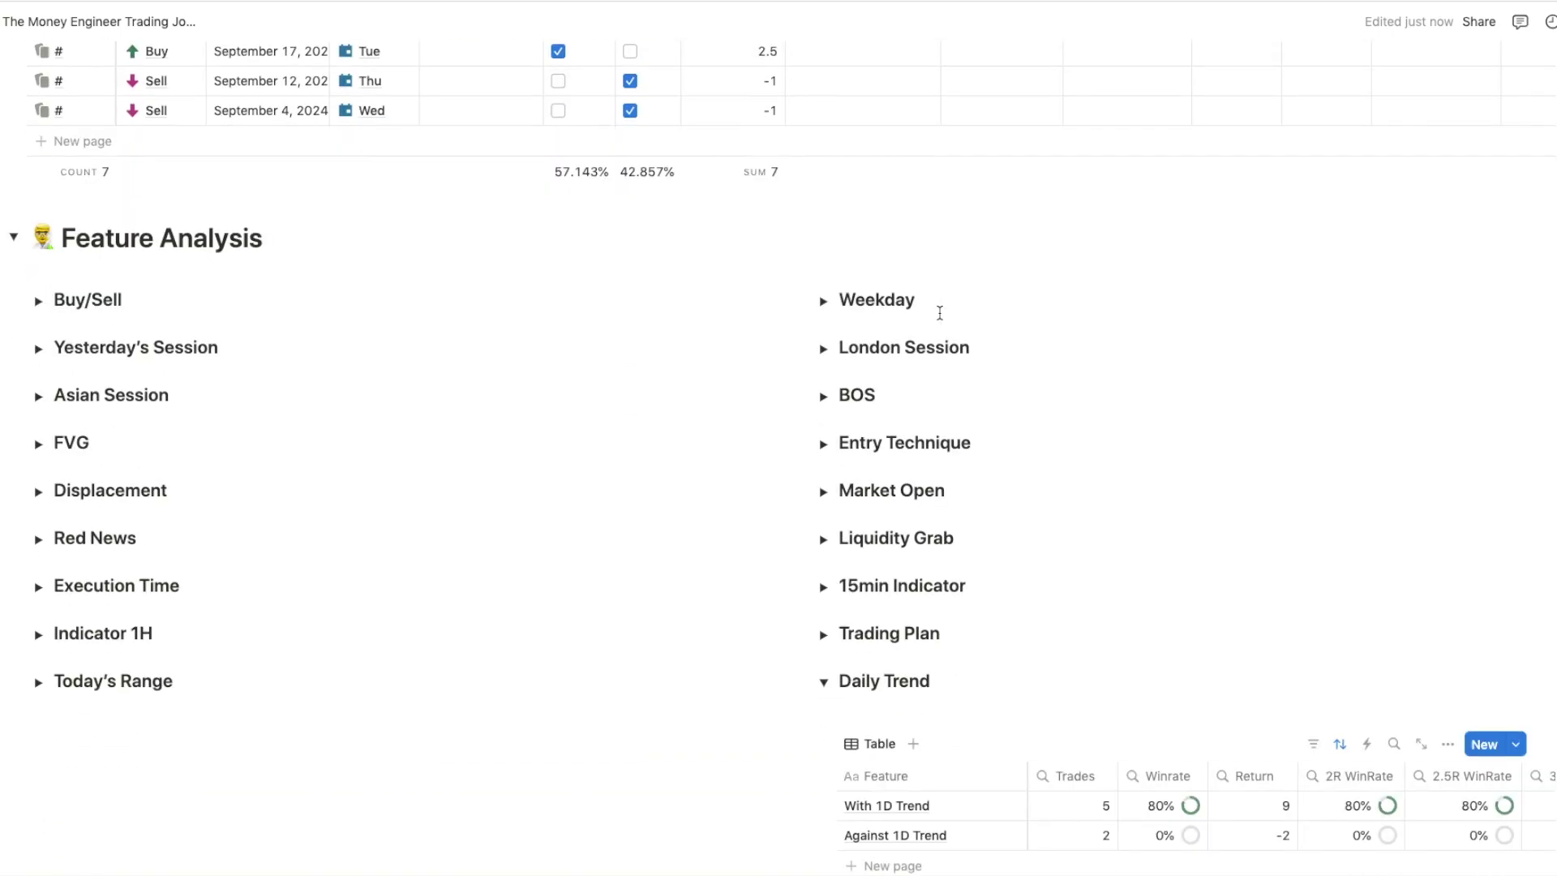
- Open the Daily Trend analysis as a full page from the Notion sidebar
scroll(940, 313, up, 2)
scroll(940, 313, up, 3)
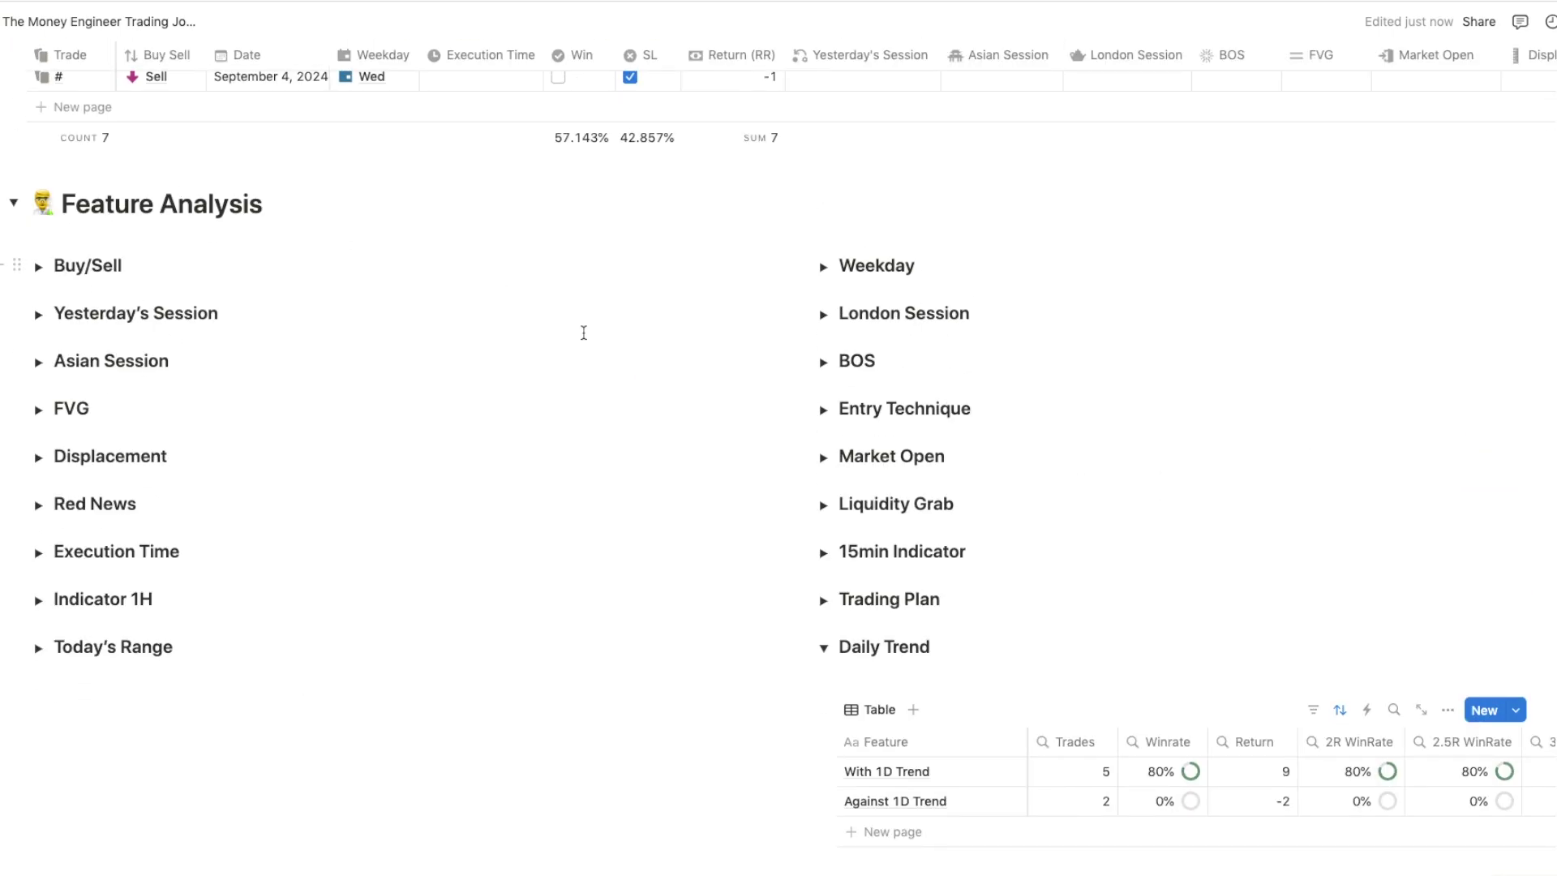
scroll(584, 333, down, 5)
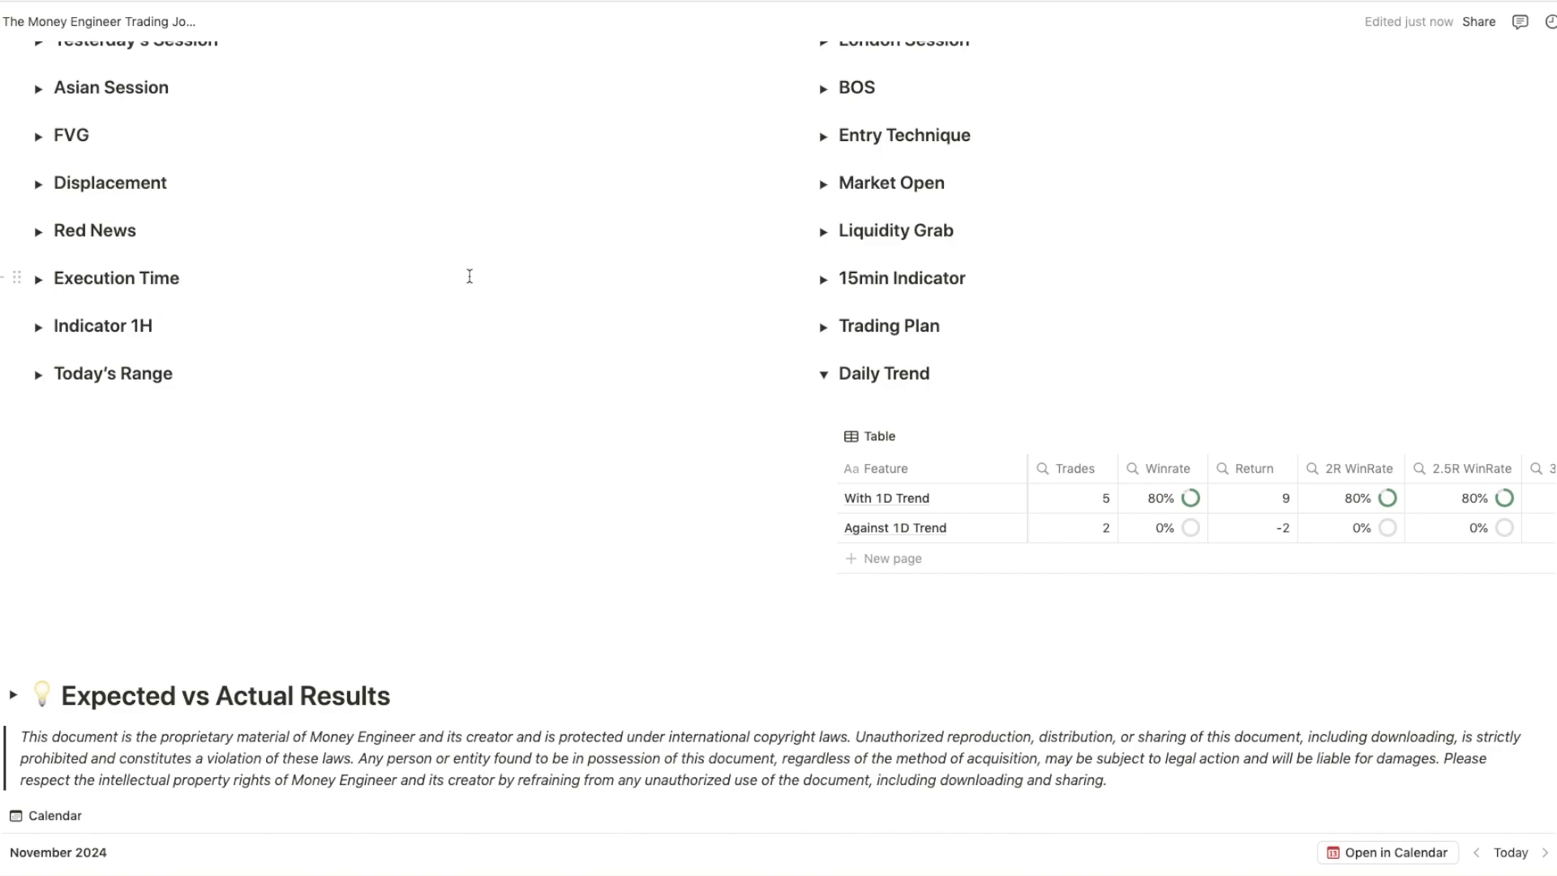
mouse_move(8, 275)
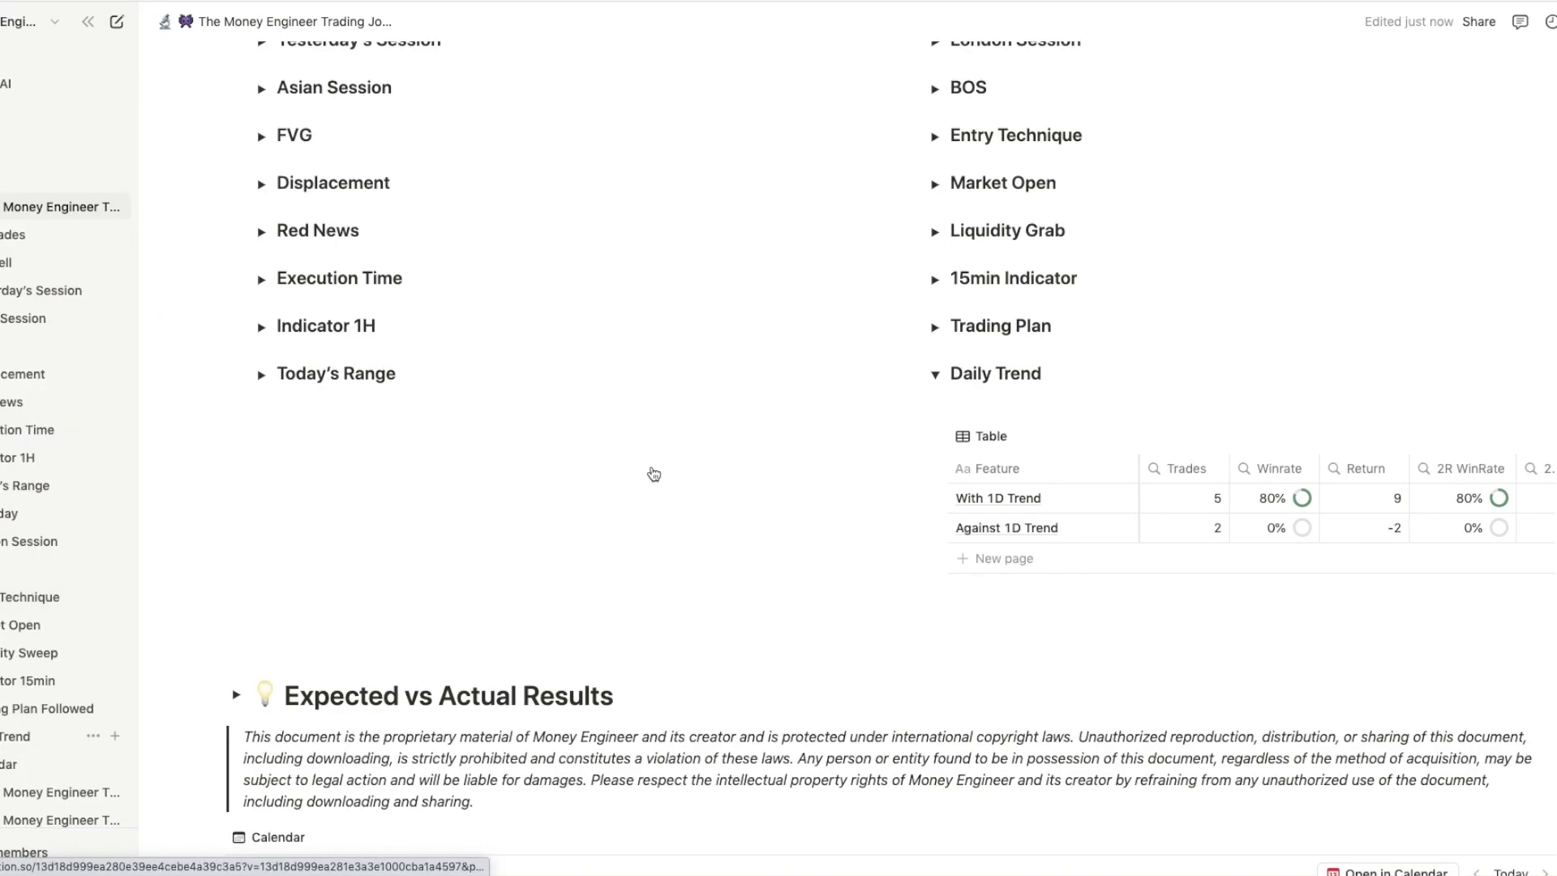
click(73, 687)
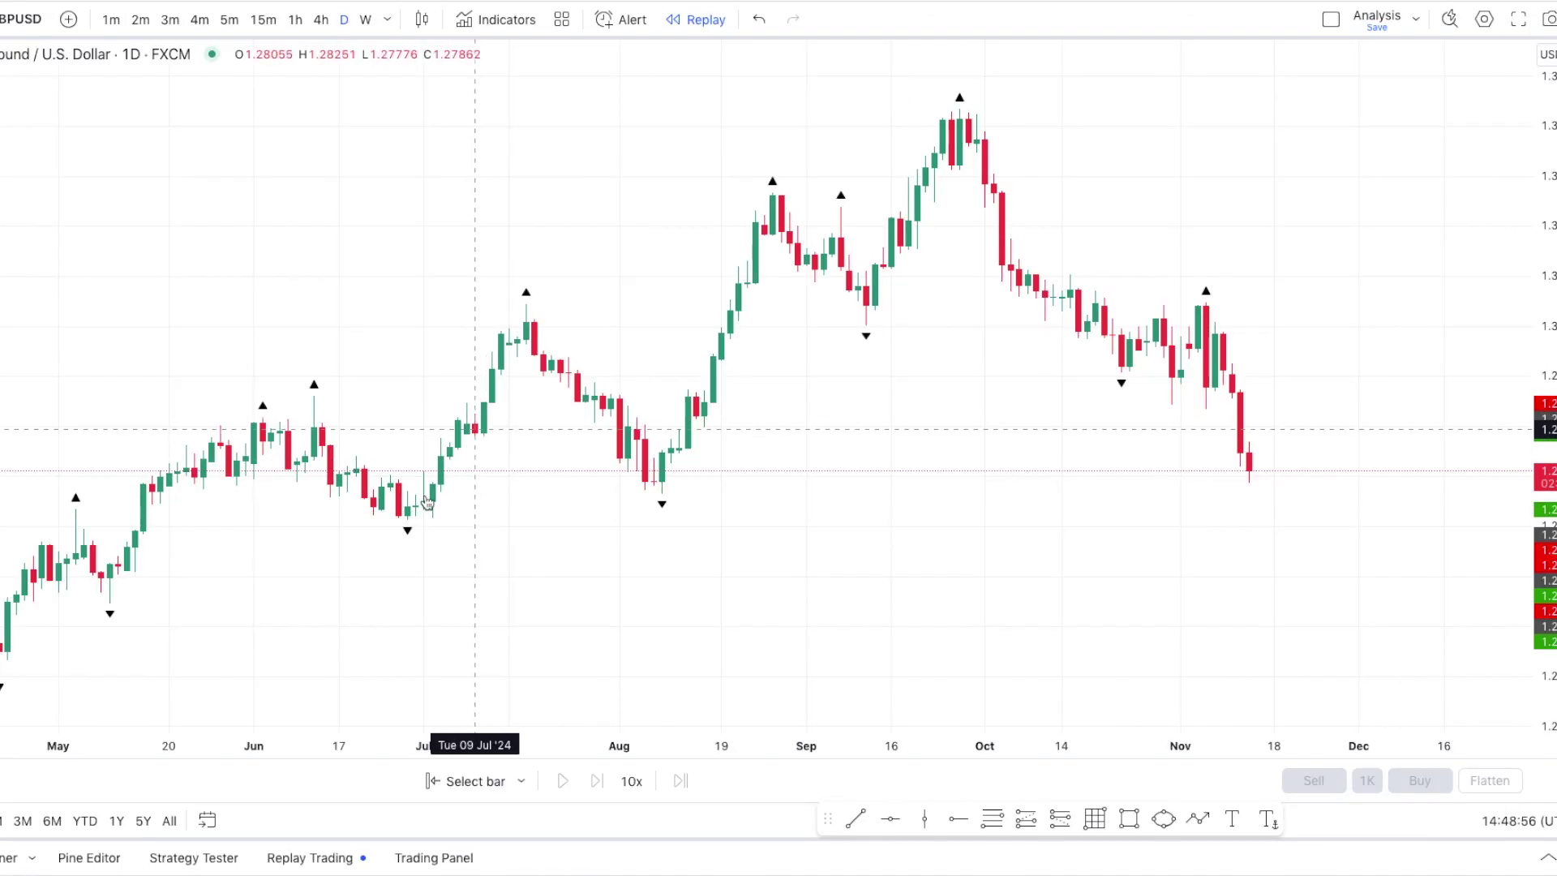
- Draw a horizontal ray at the 11 Sep daily candle low on GBPUSD
scroll(445, 487, down, 2)
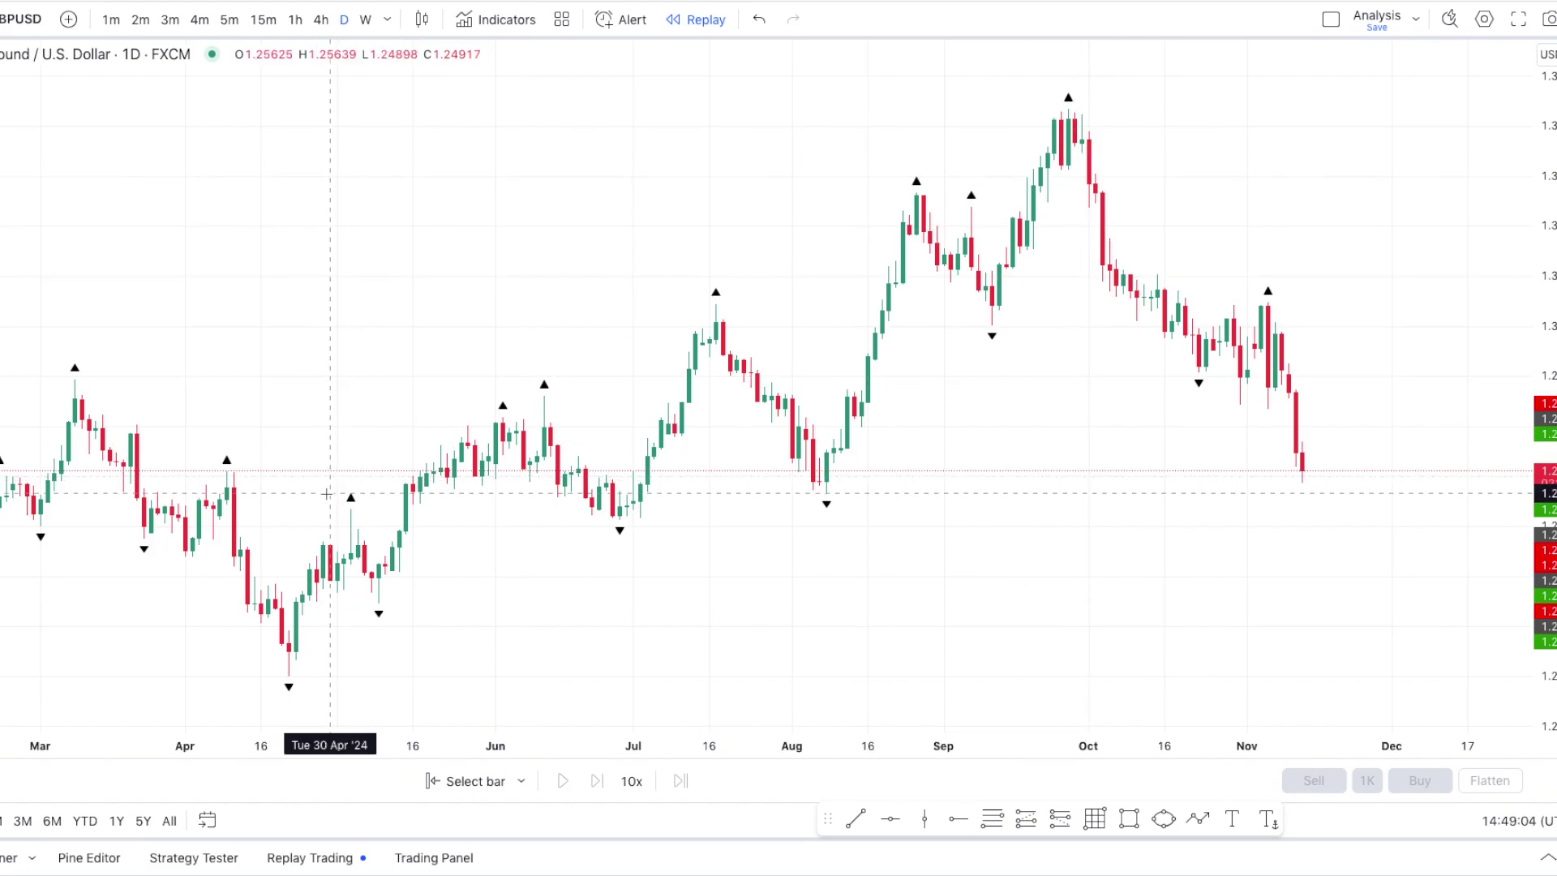
scroll(519, 503, up, 2)
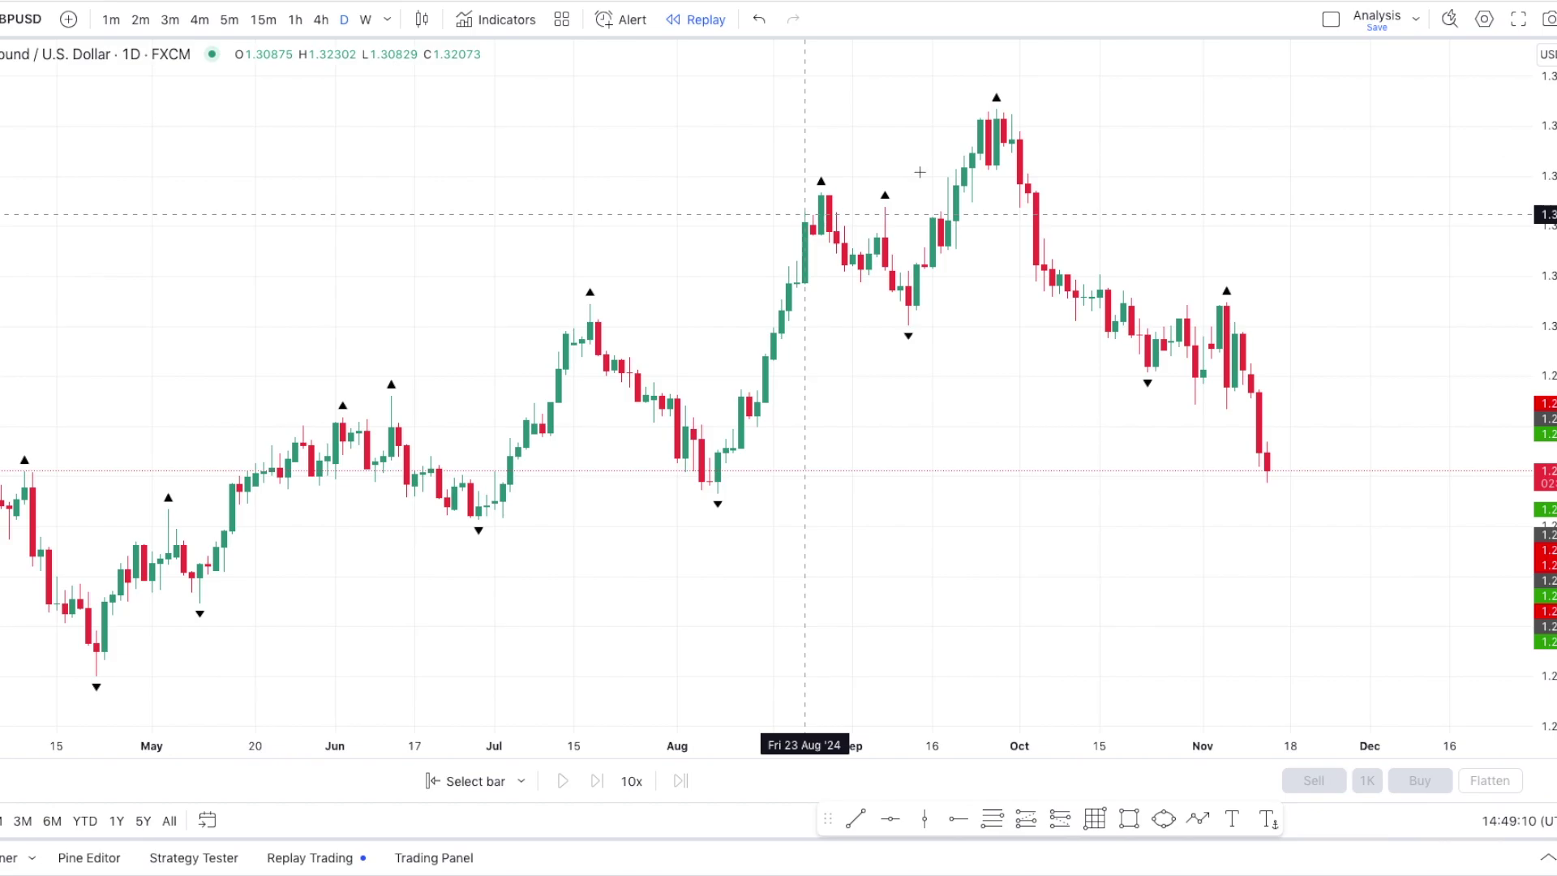
scroll(920, 172, up, 1)
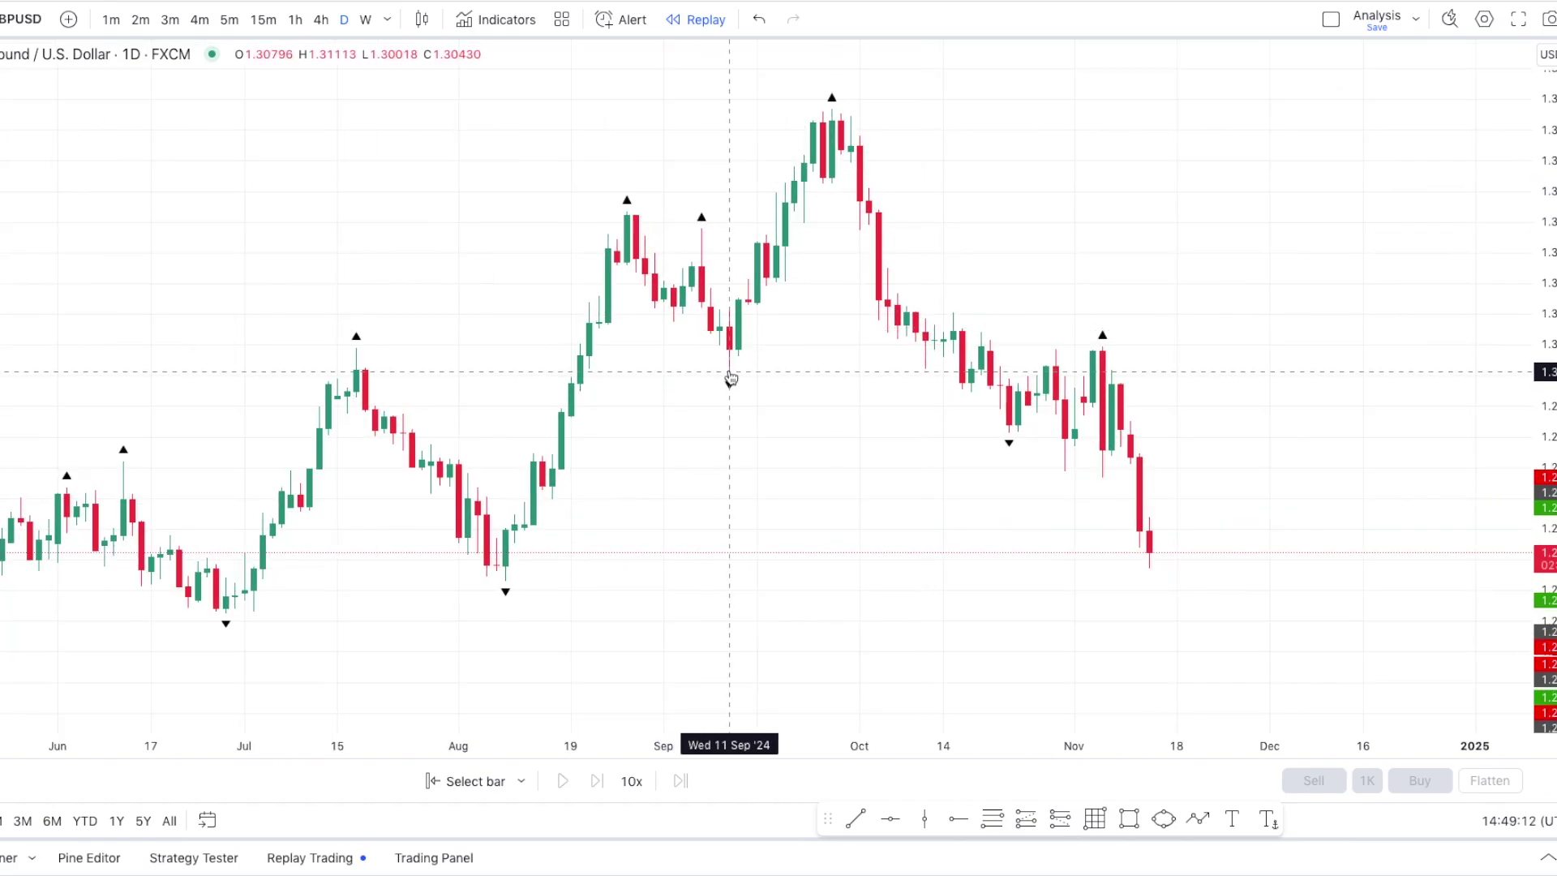
click(959, 820)
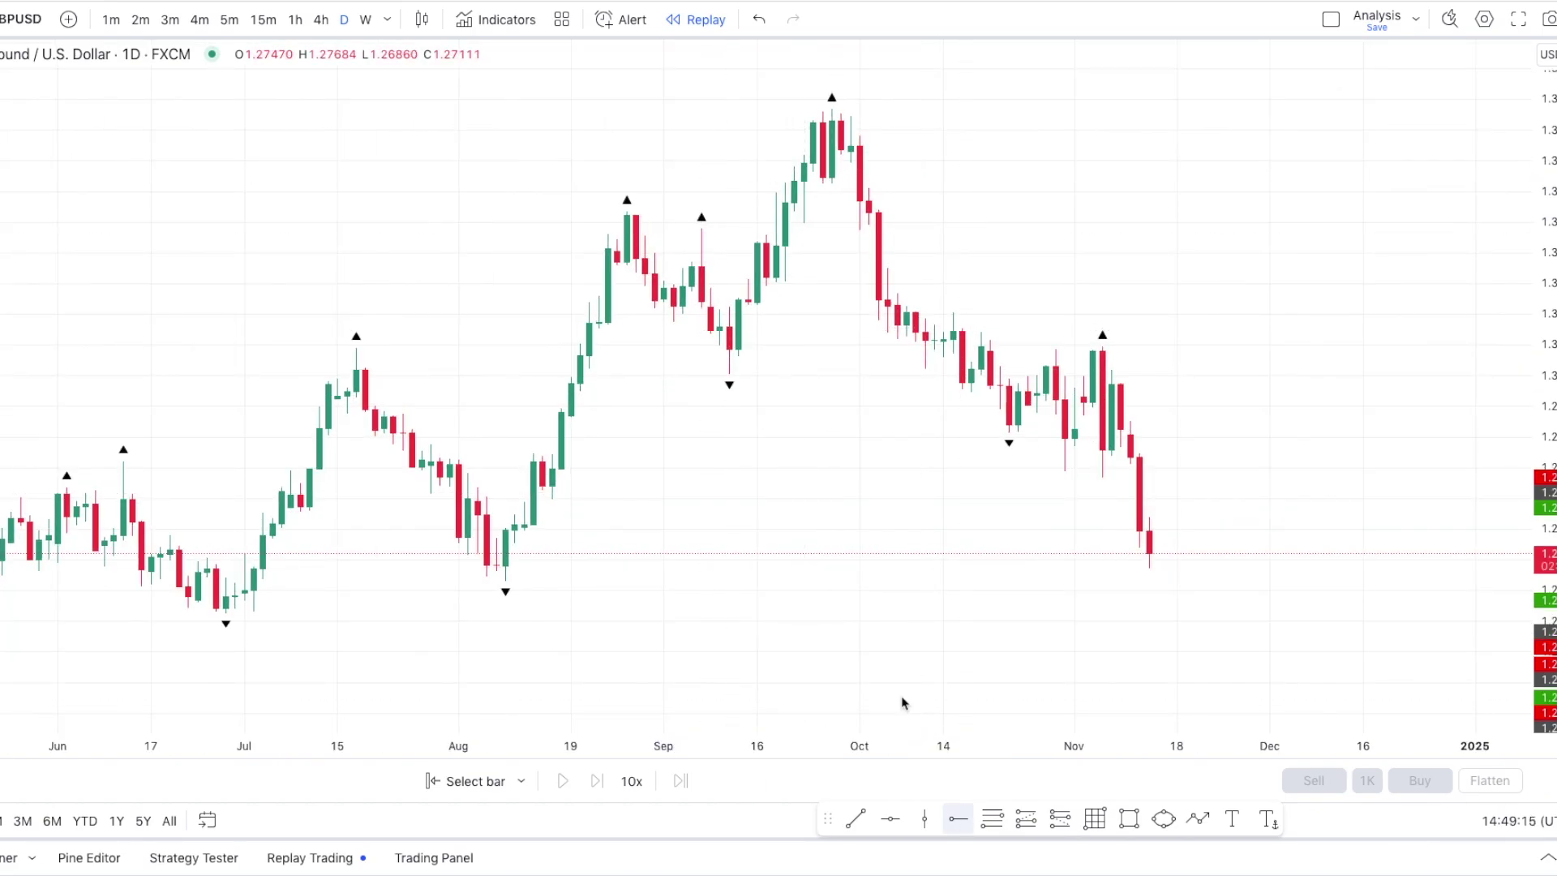
click(729, 374)
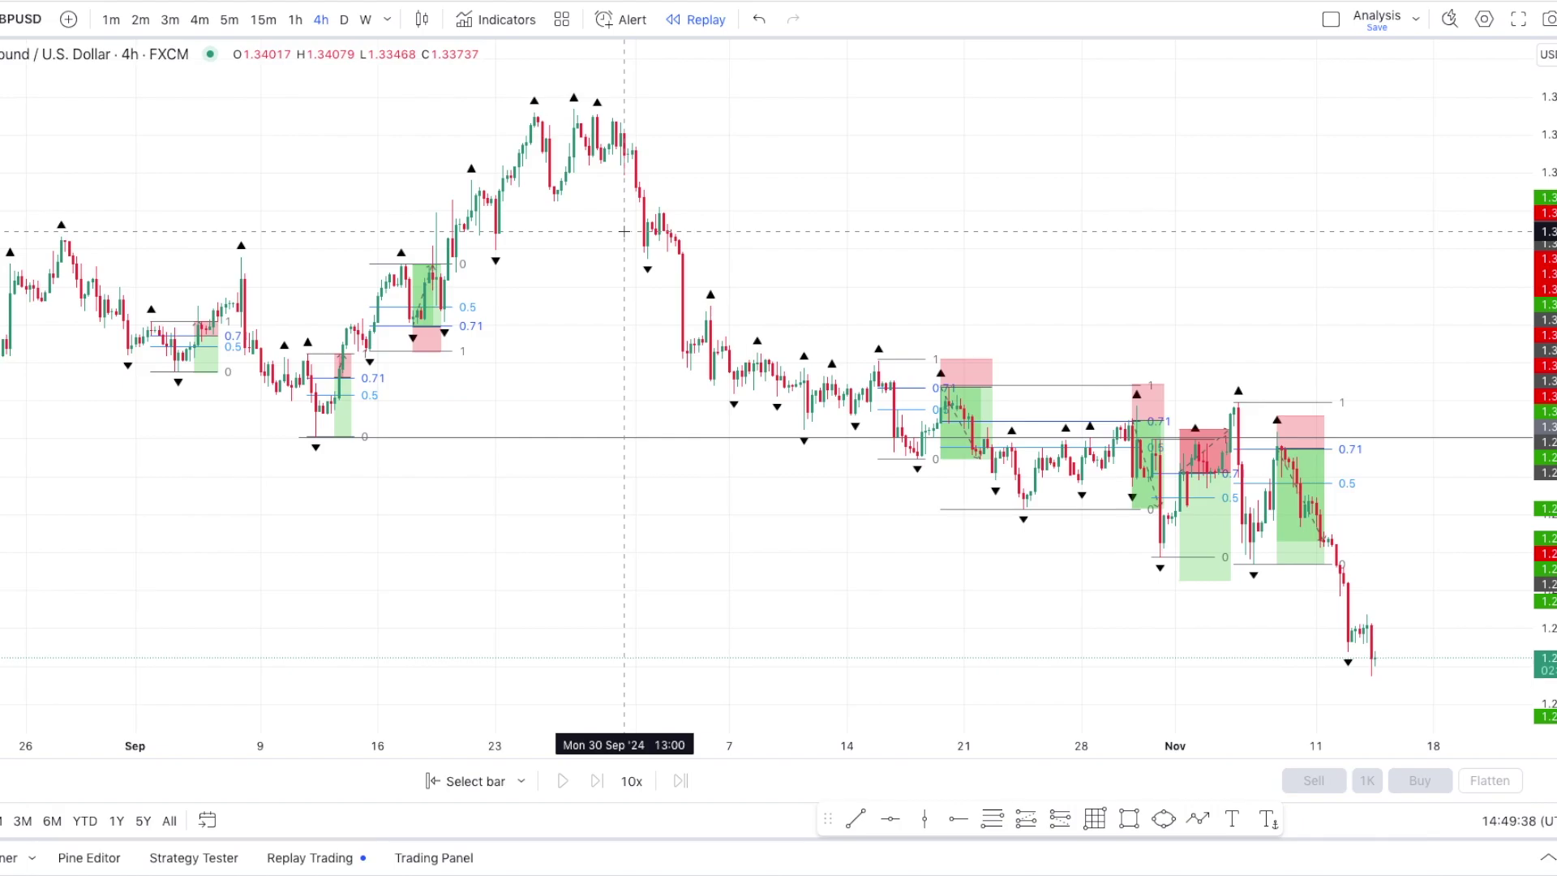
- Raise the September trade's profit target higher on the position drawing
mouse_move(291, 364)
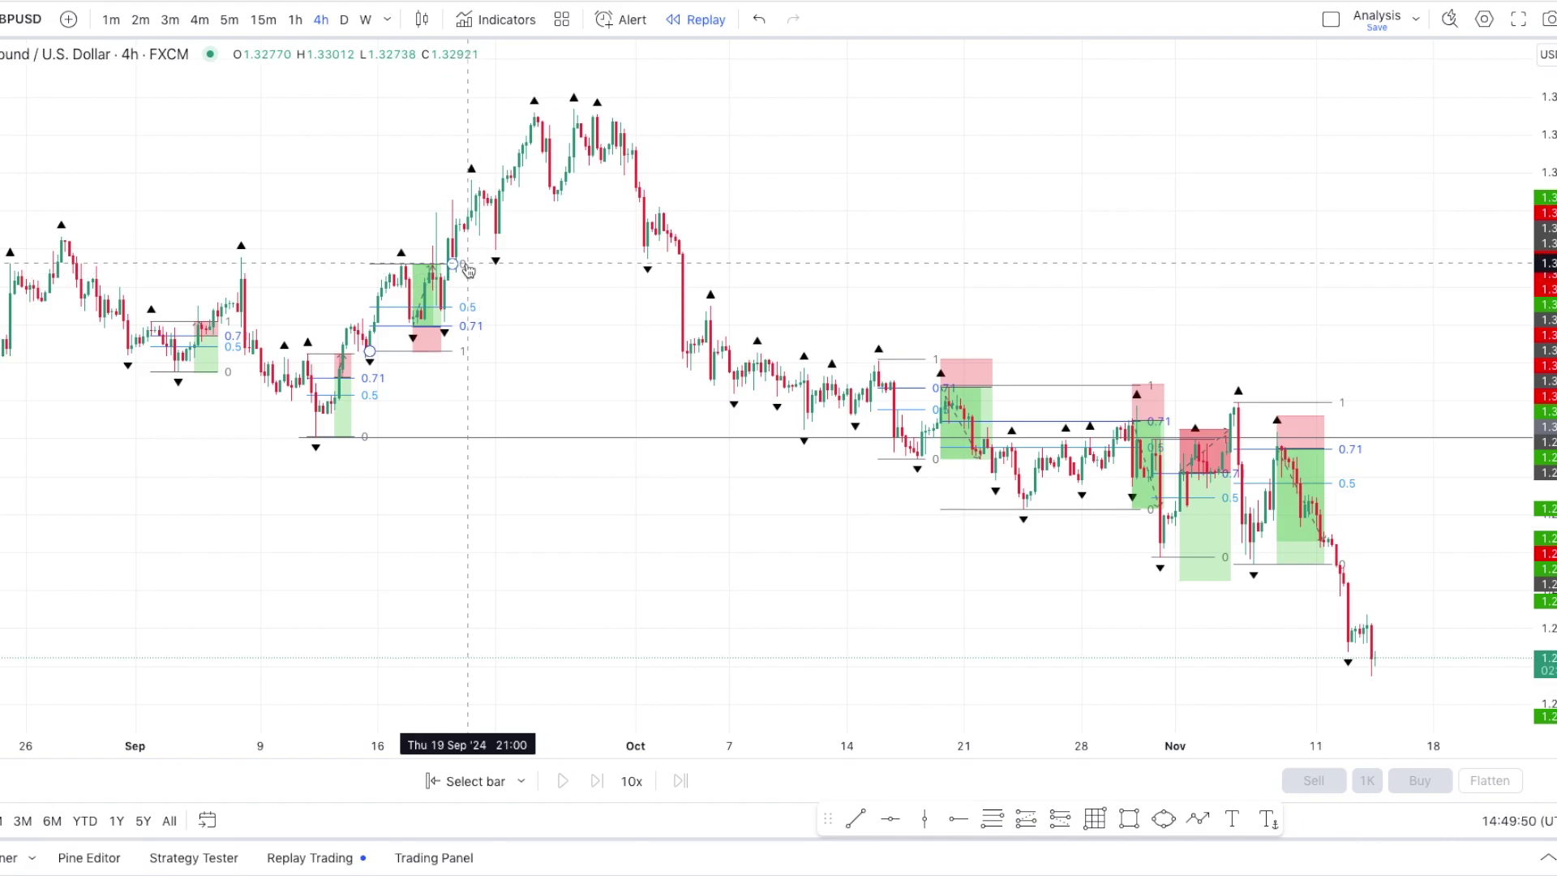
mouse_move(413, 264)
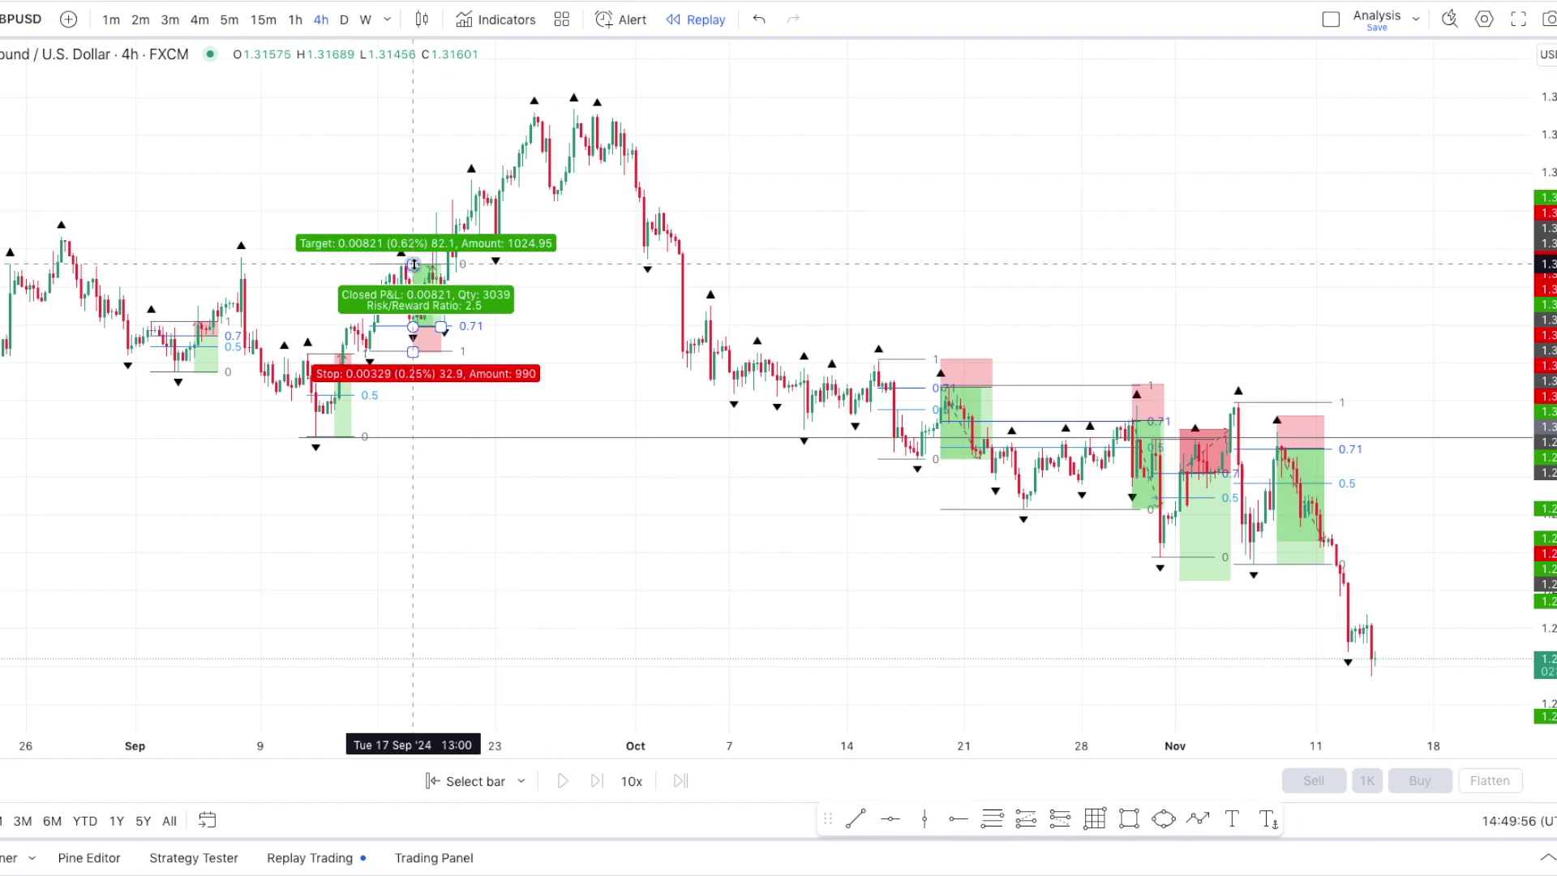
drag(413, 264, 411, 119)
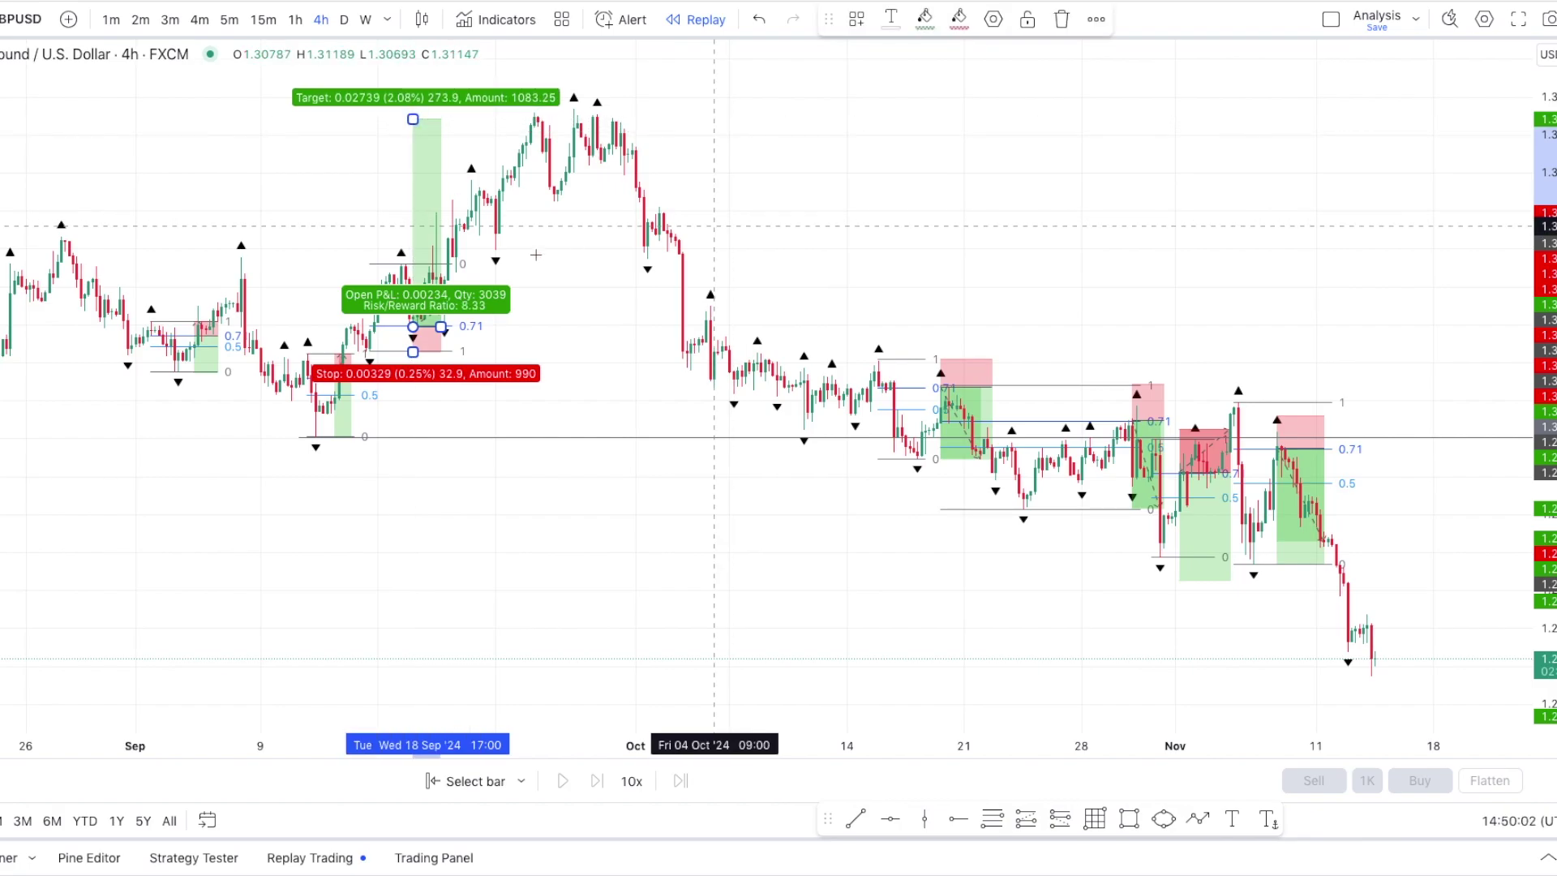
click(832, 211)
- Extend both October trades' profit targets further down
scroll(832, 210, up, 3)
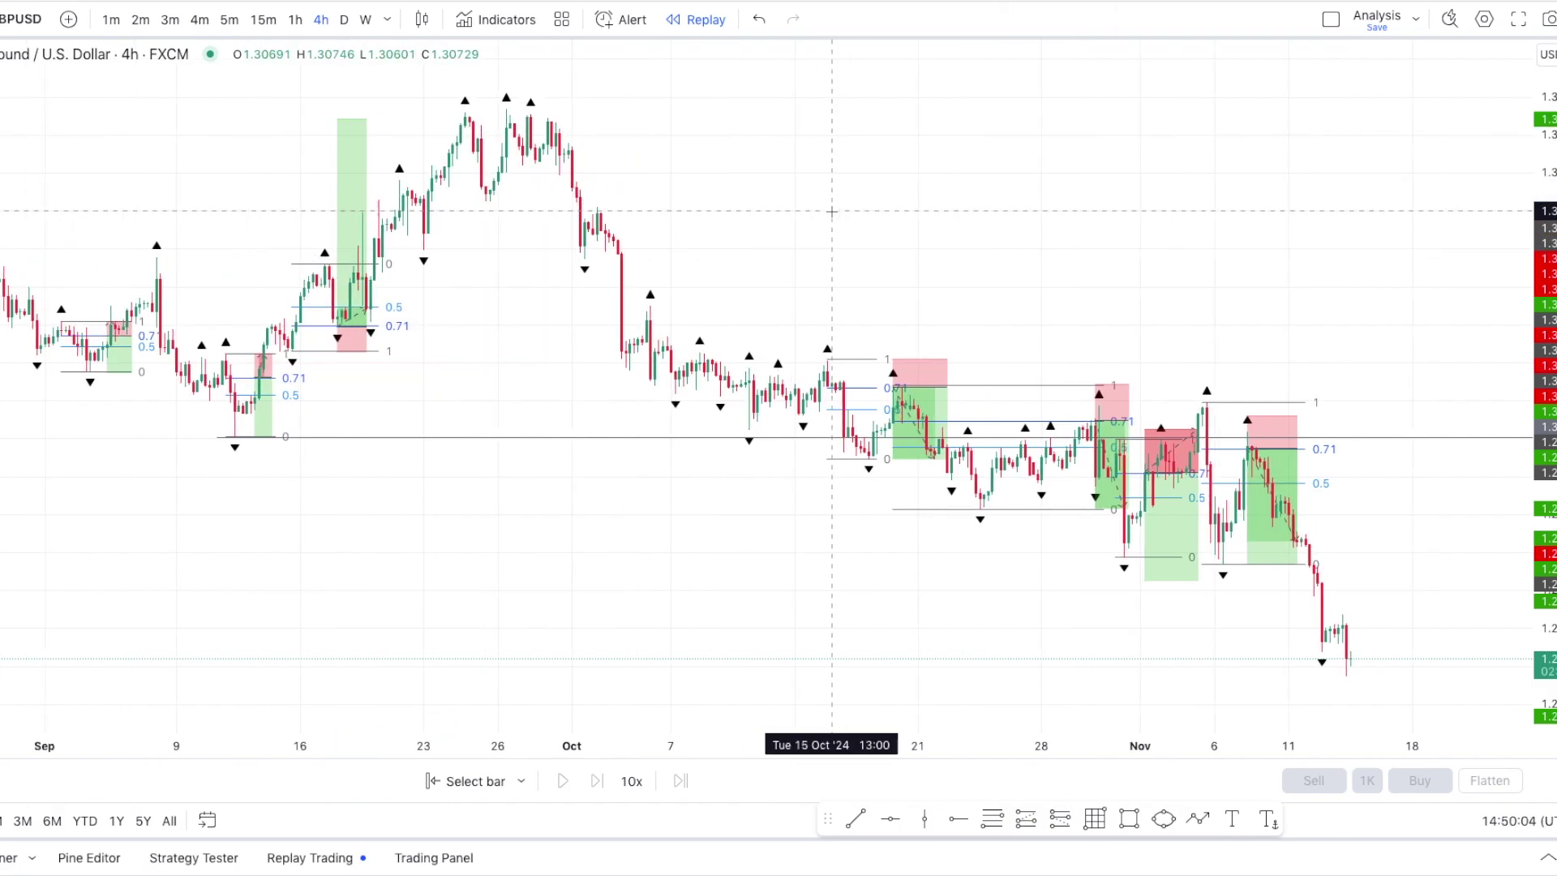
scroll(742, 285, up, 1)
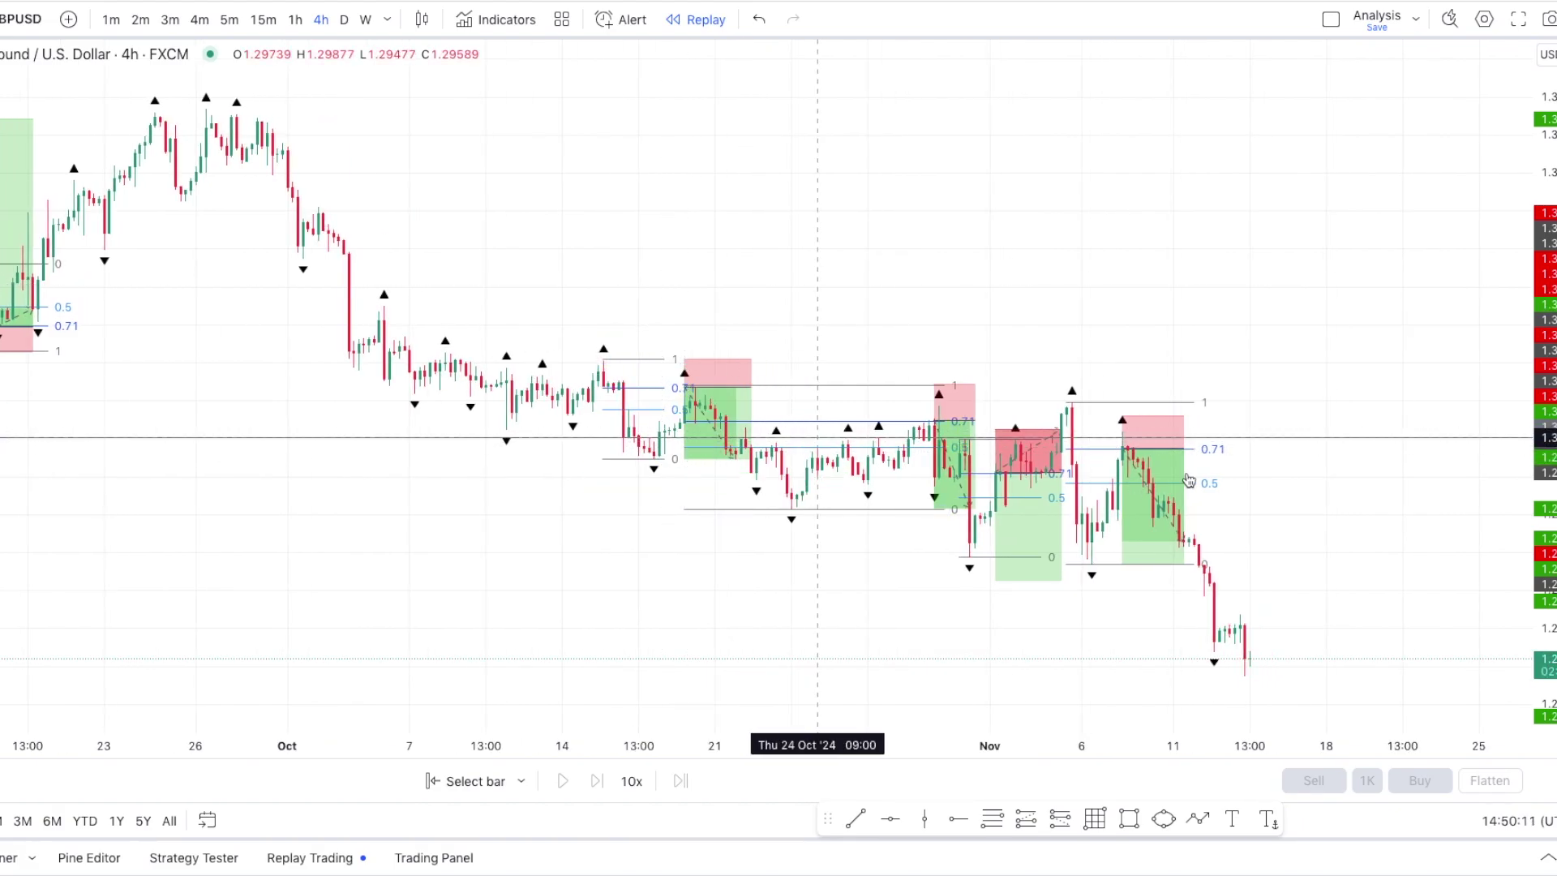
drag(685, 459, 684, 630)
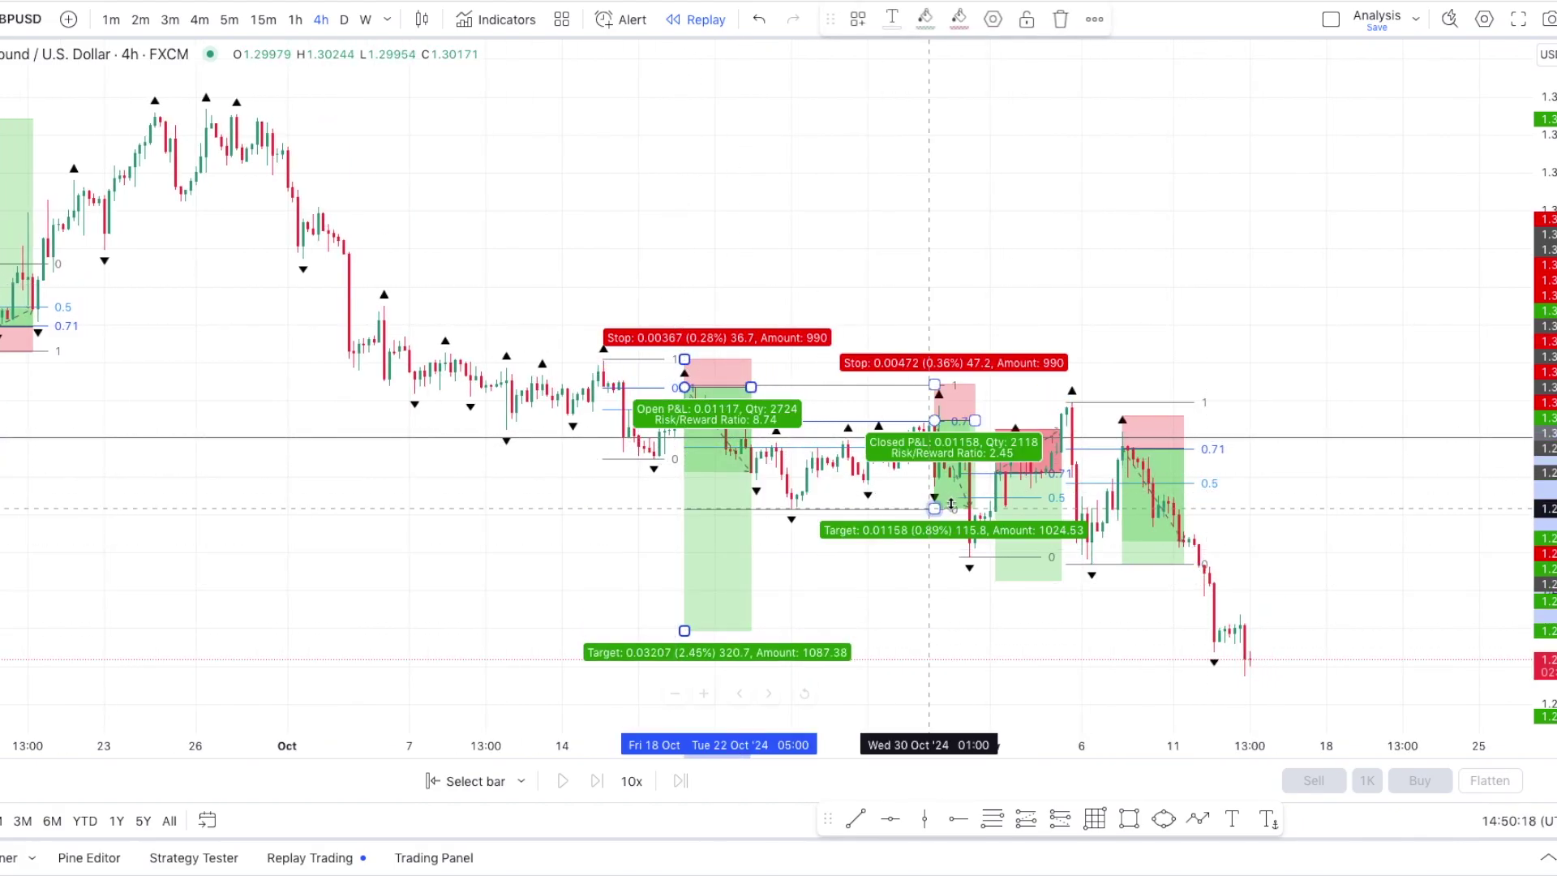
drag(935, 508, 934, 629)
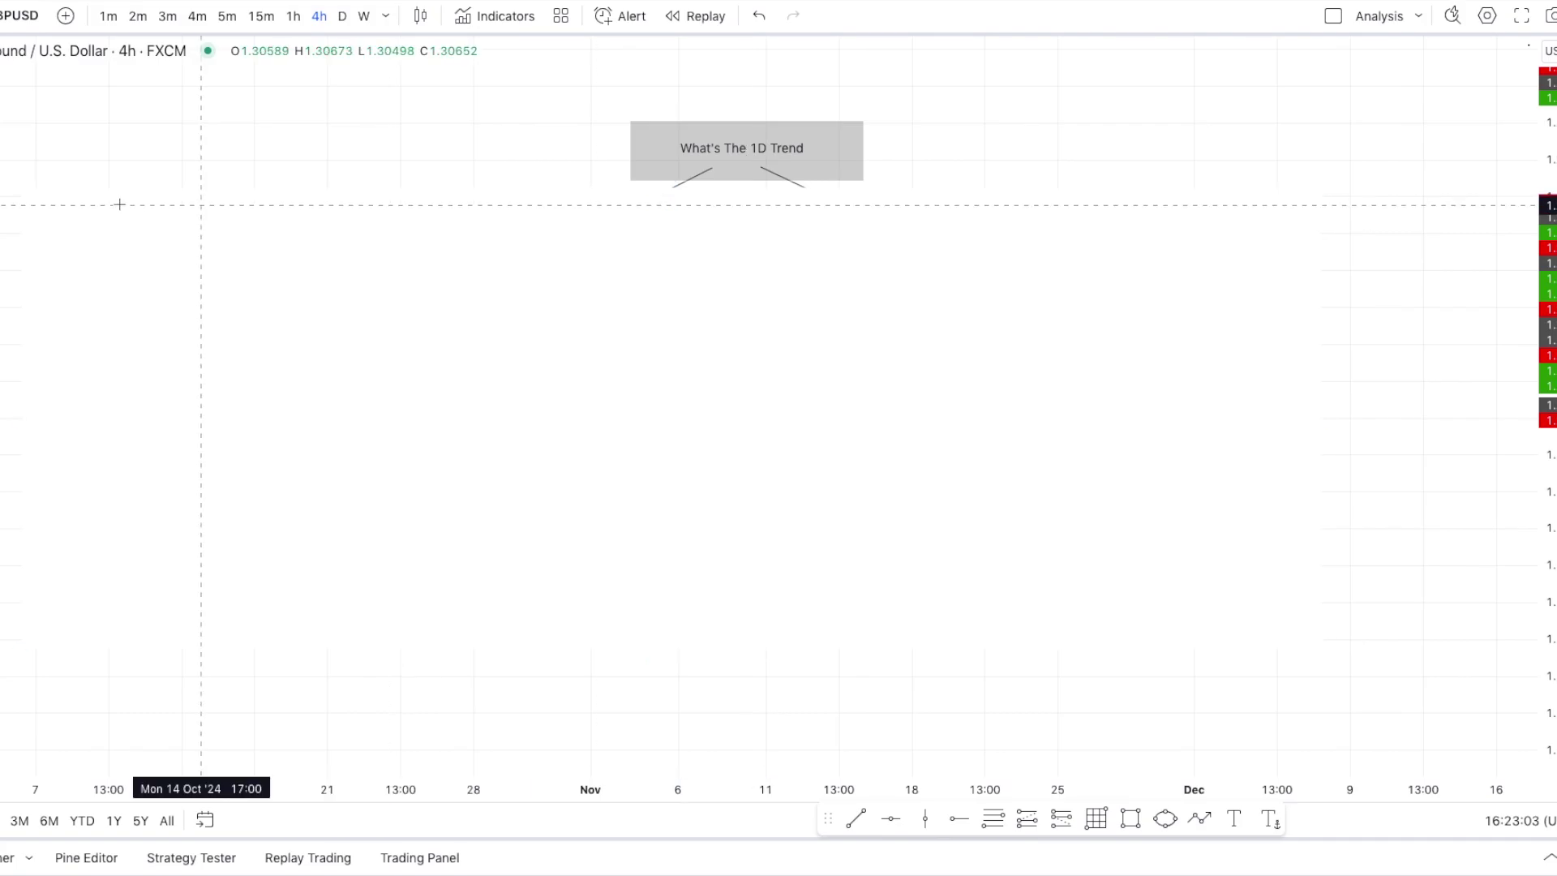
- Shrink the white cover rectangle downward to uncover the Bearish/Bullish 50% branches and 4H-trend outcomes
click(22, 187)
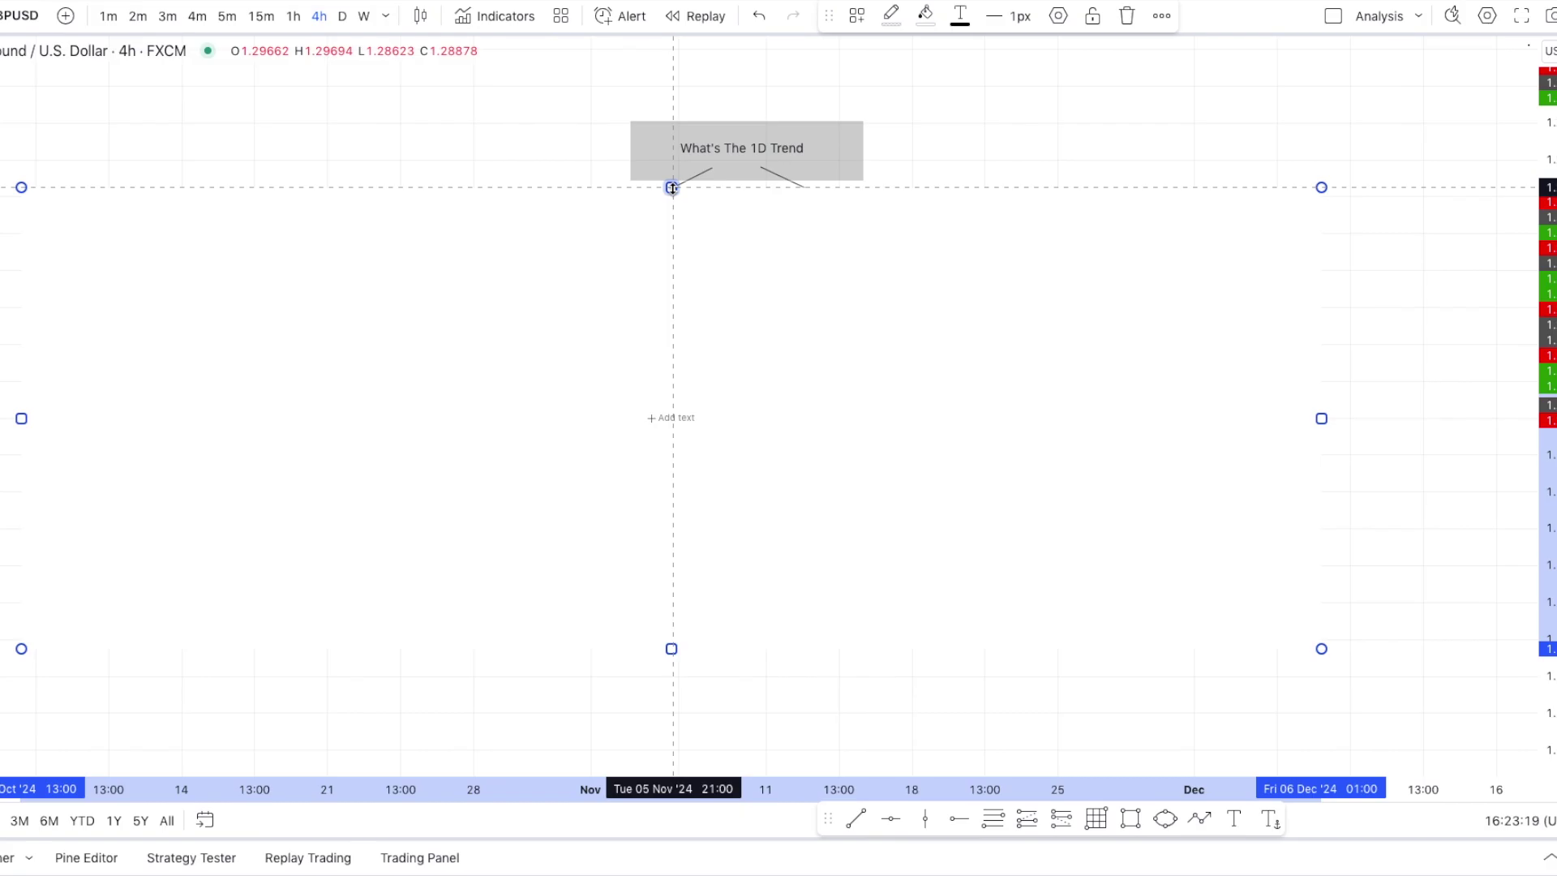
drag(672, 188, 670, 310)
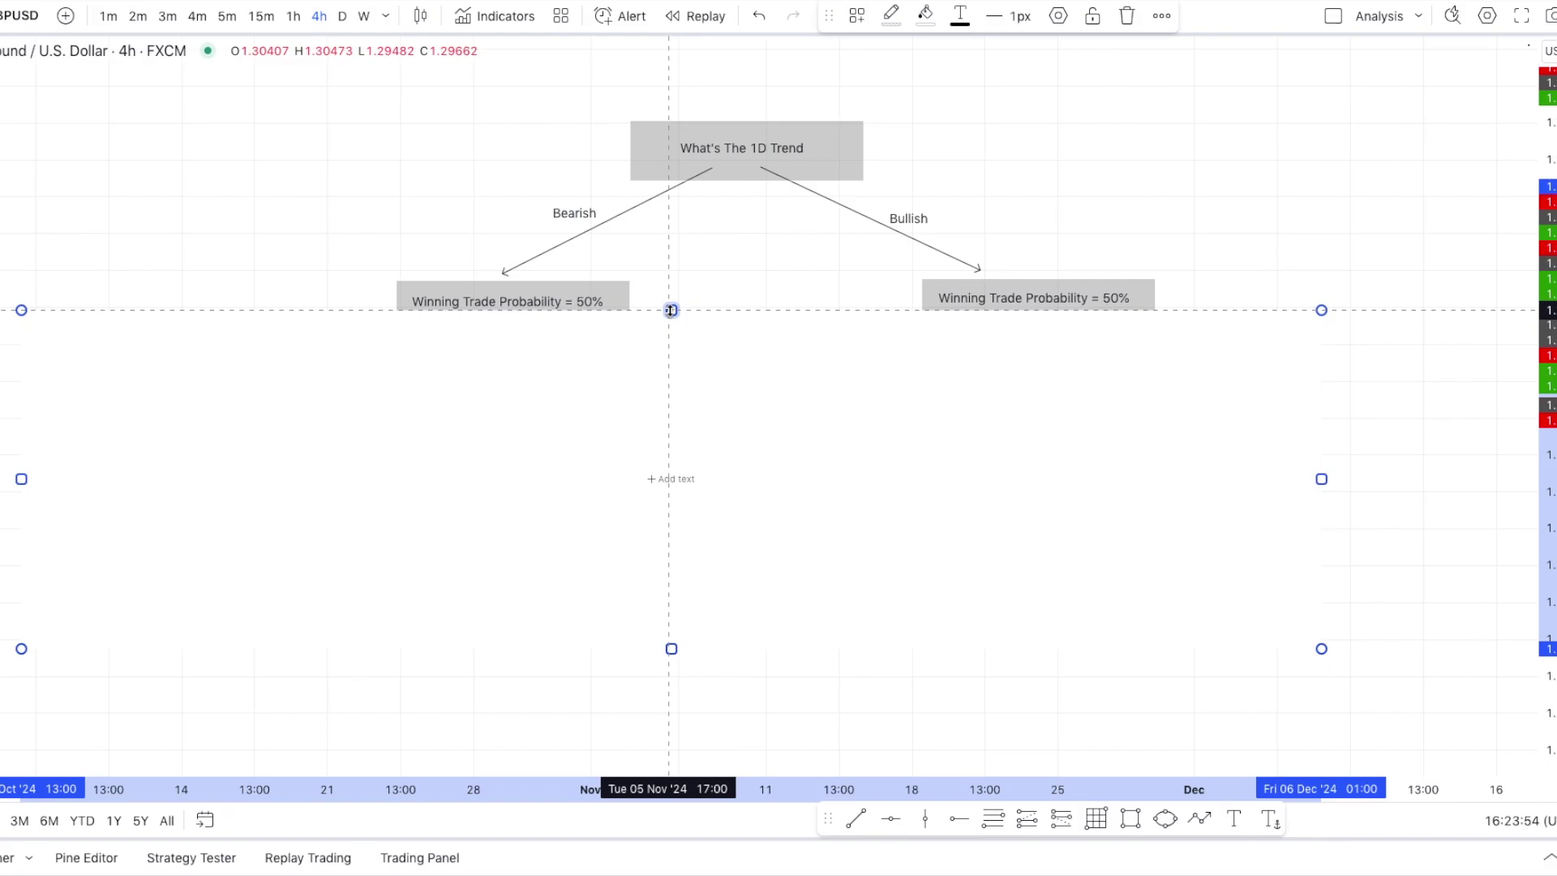
drag(671, 310, 671, 334)
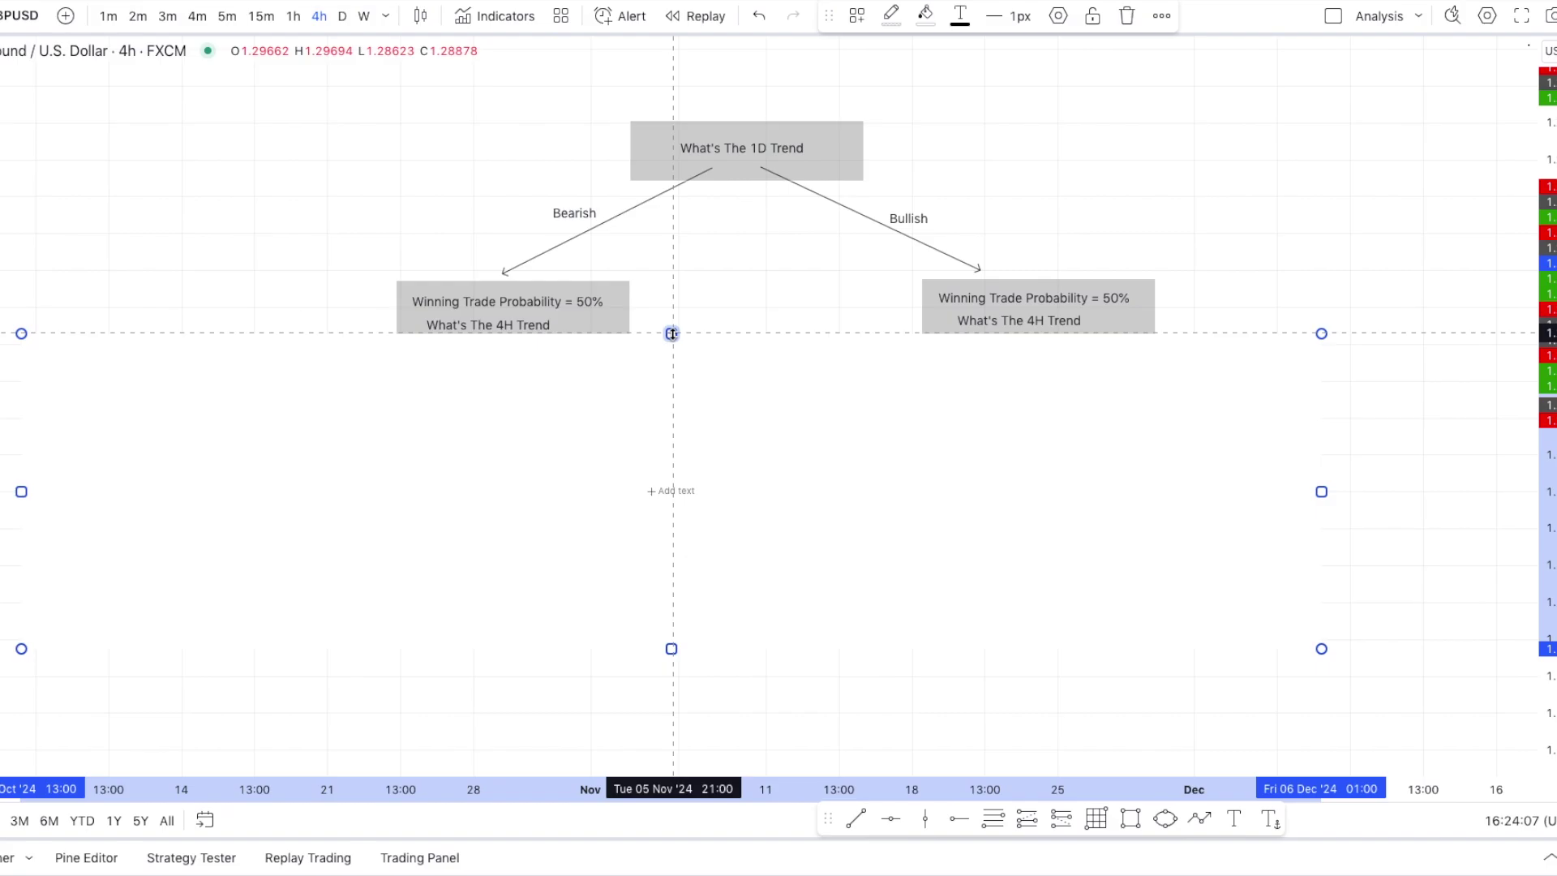
drag(672, 333, 666, 471)
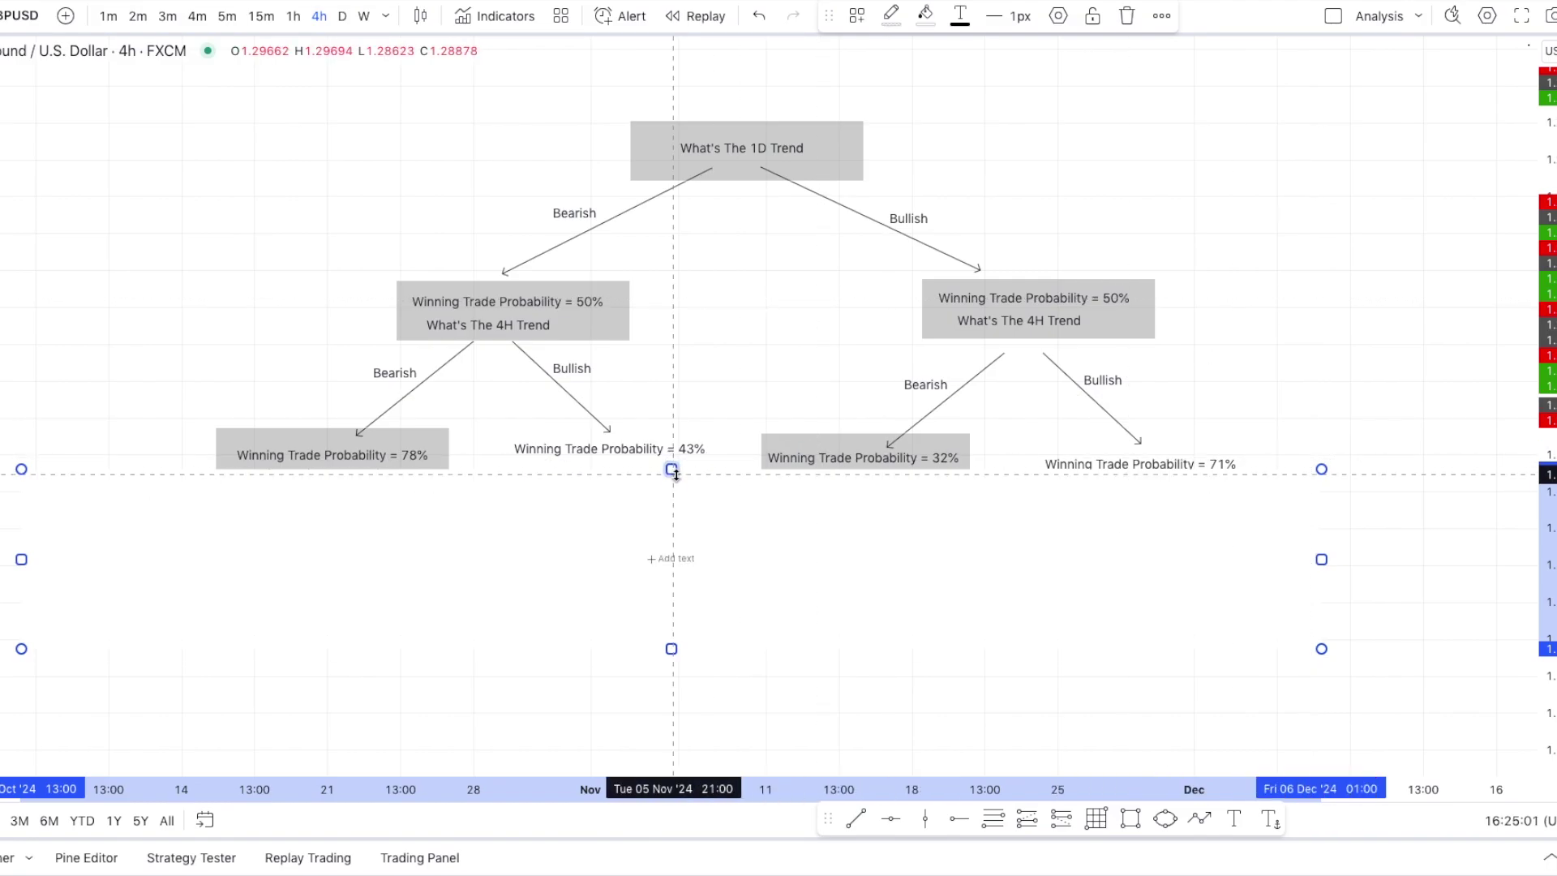
- Drag the cover rectangle's top edge down to uncover the 1H branches at 83%, 58%, 55%, 79%
drag(676, 475, 662, 653)
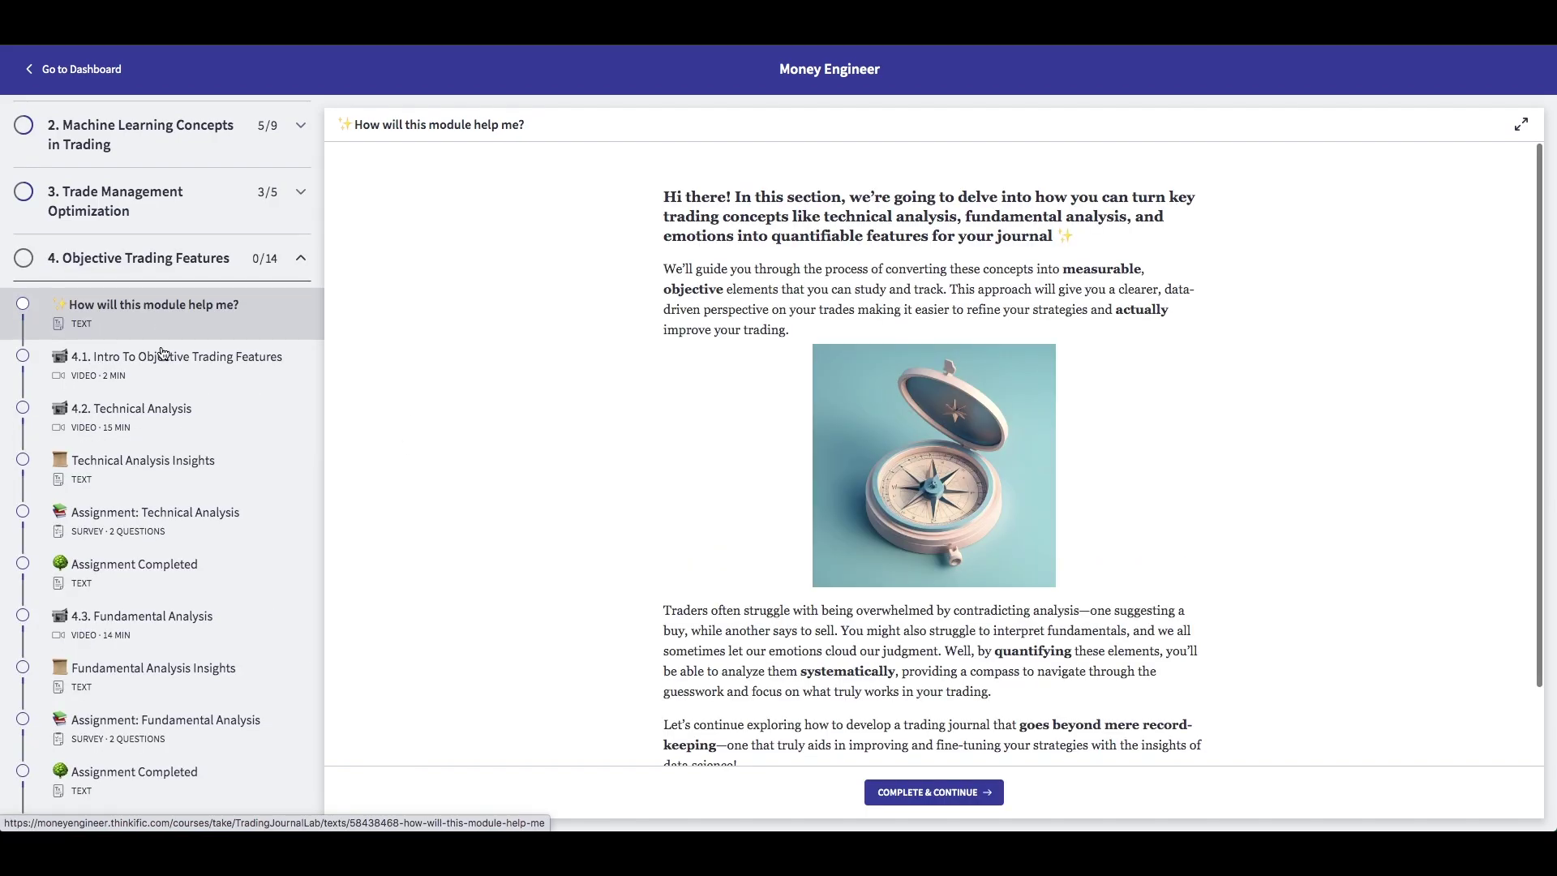
- Browse the Build Your Own Trading Journal module's intro and Notion Trading Journal Insights lessons
scroll(162, 471, down, 1)
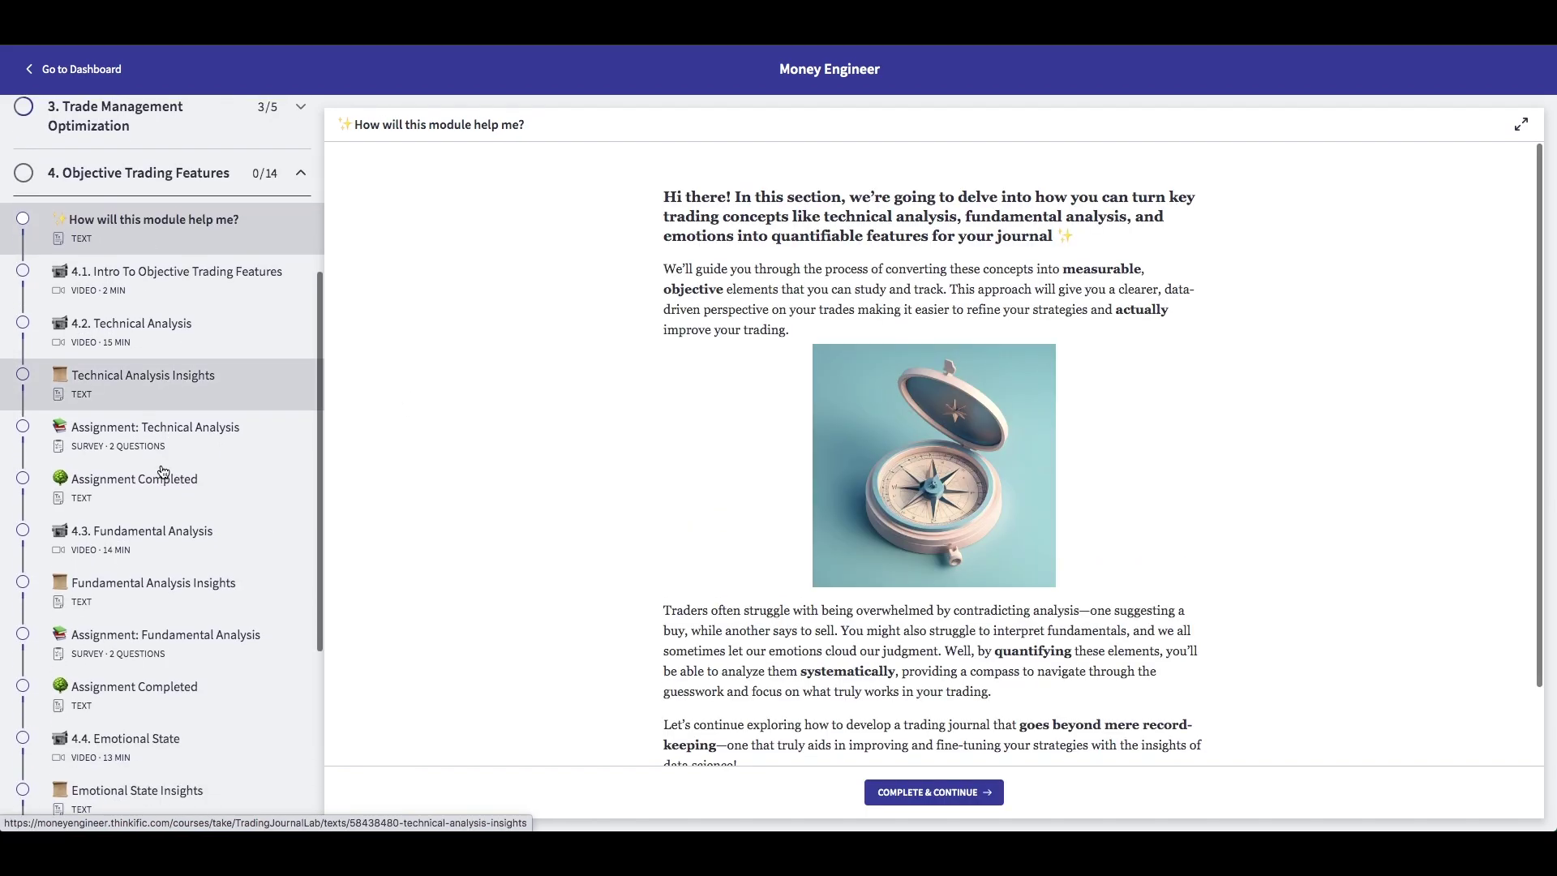
scroll(162, 502, down, 5)
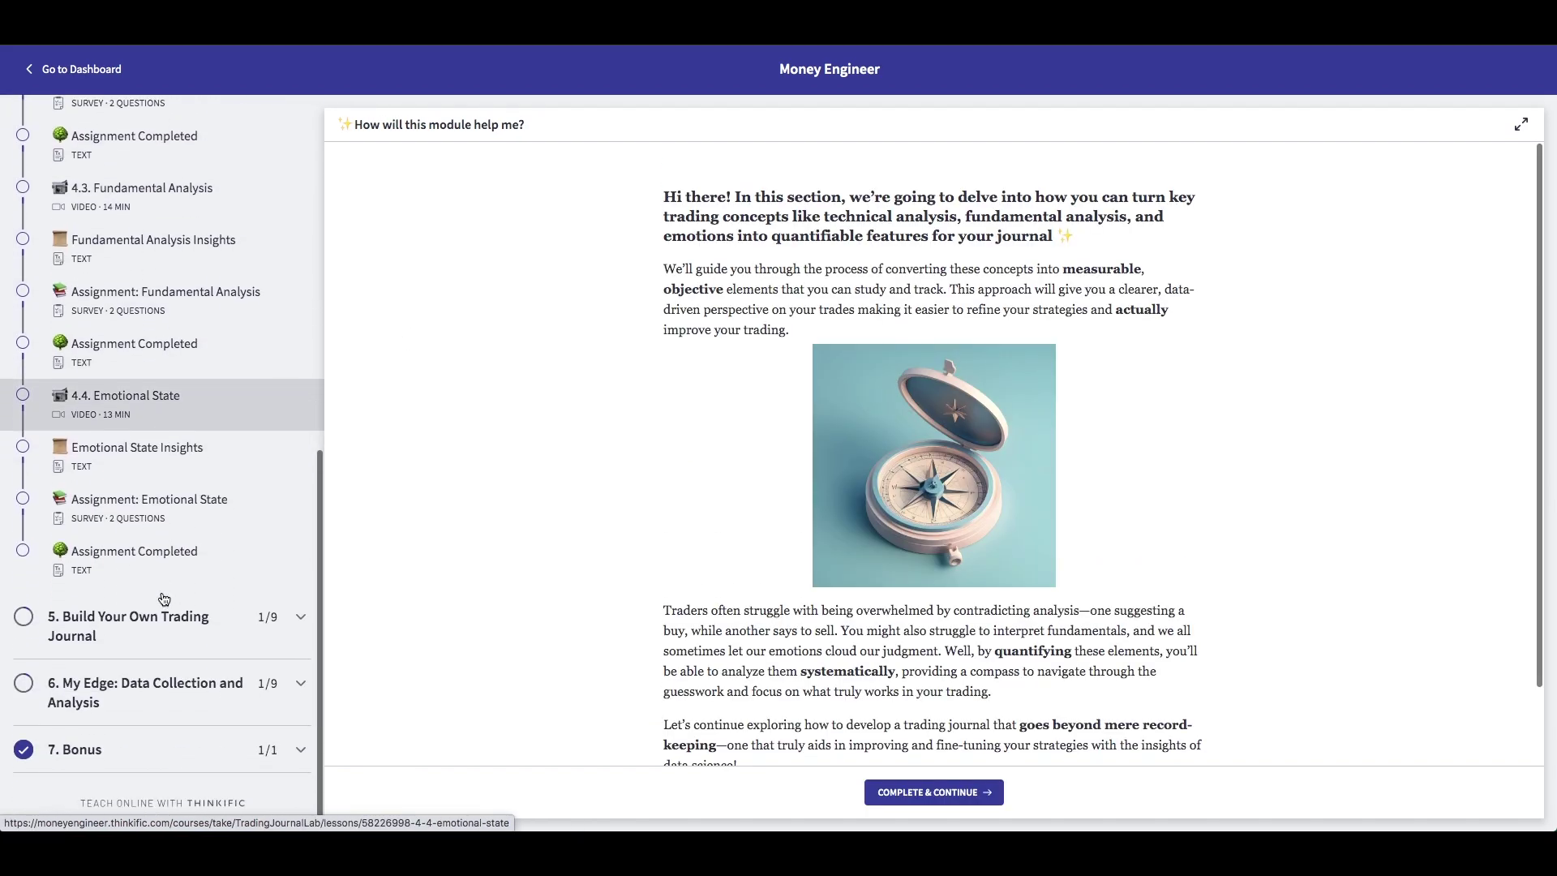
click(165, 604)
click(168, 221)
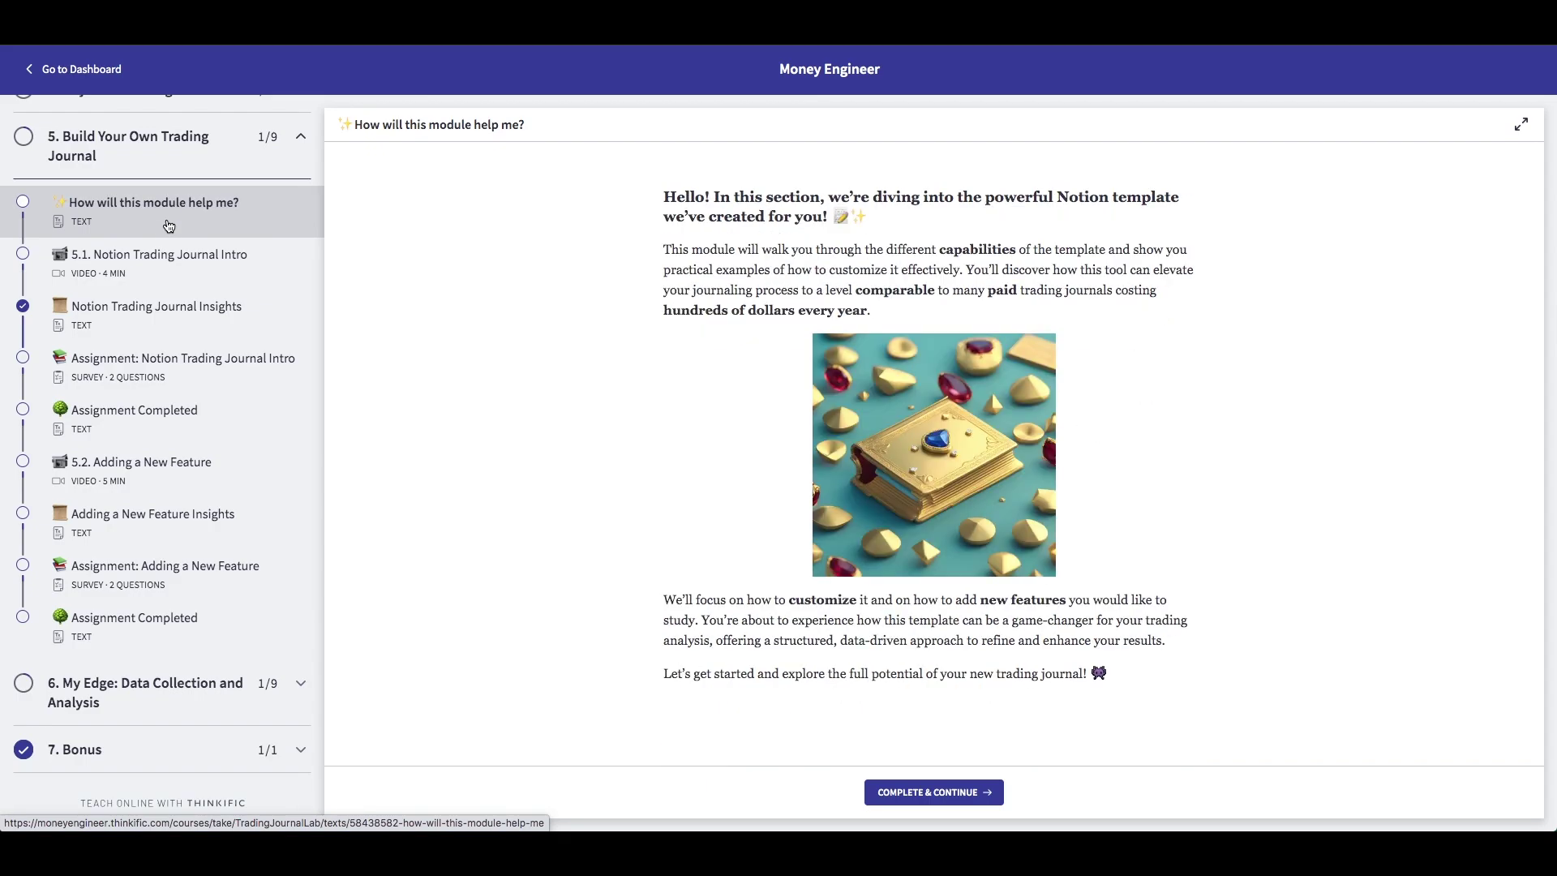
click(154, 322)
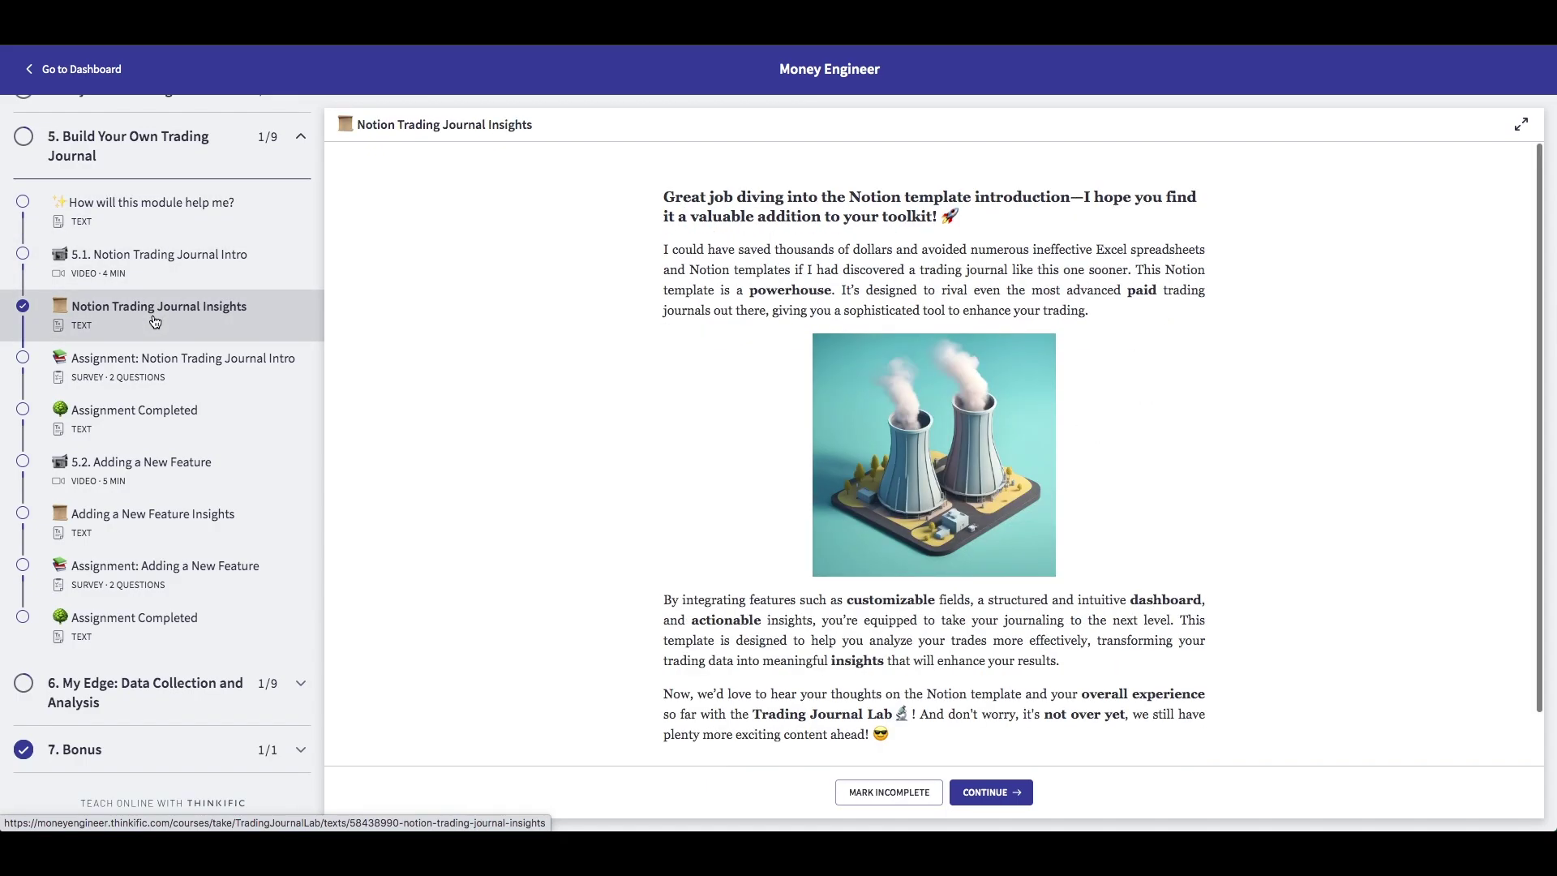
- Browse module 6's intro, 6.1 Data Collection video and Data Collection Insights lessons
click(151, 699)
click(140, 281)
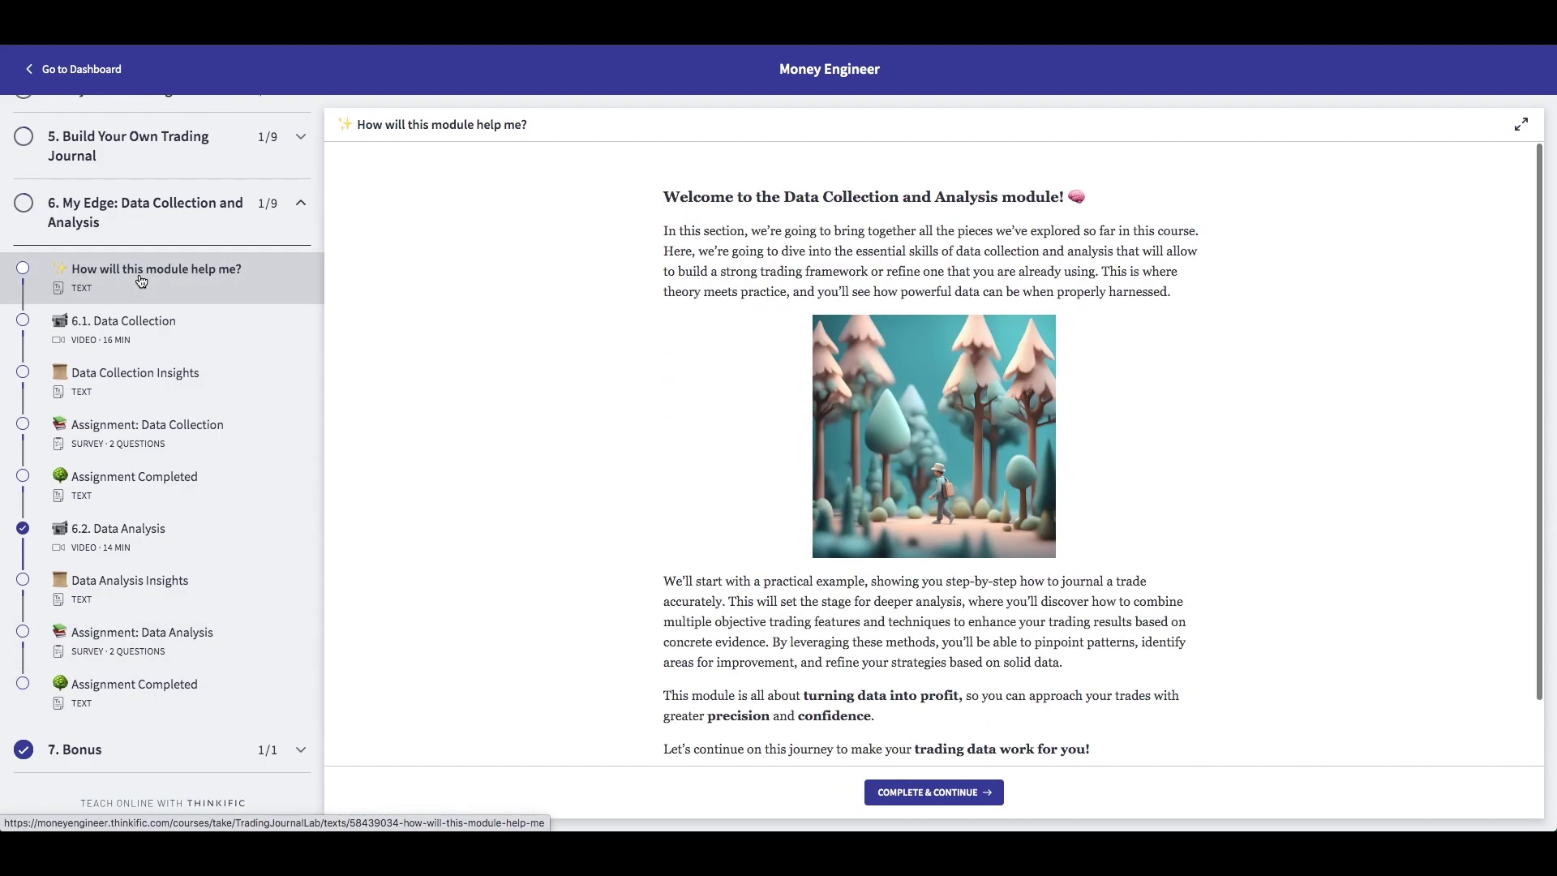
click(143, 334)
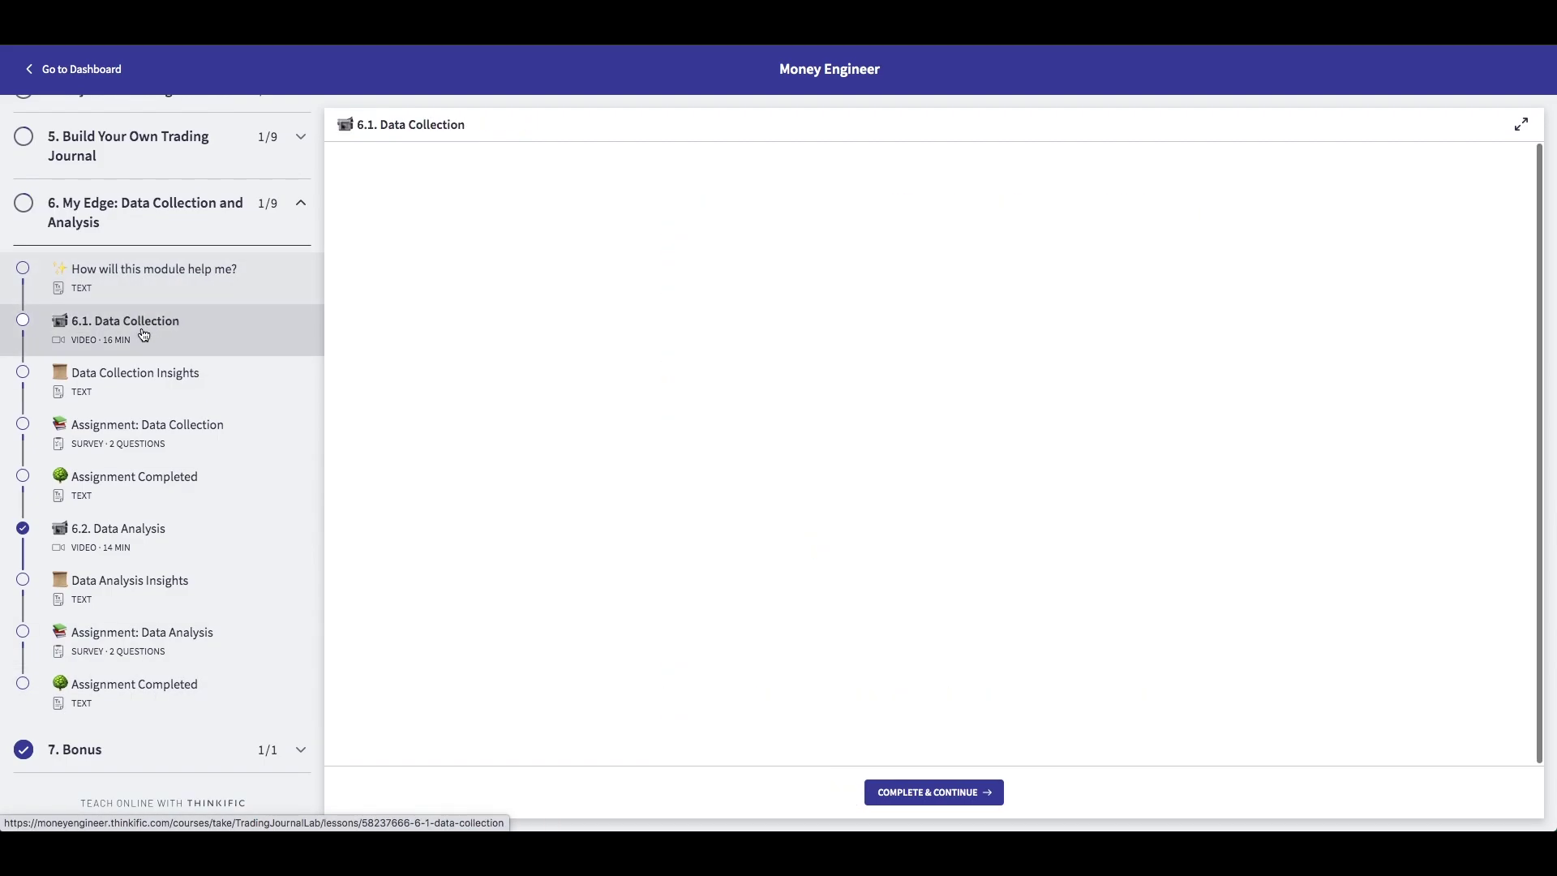
click(146, 399)
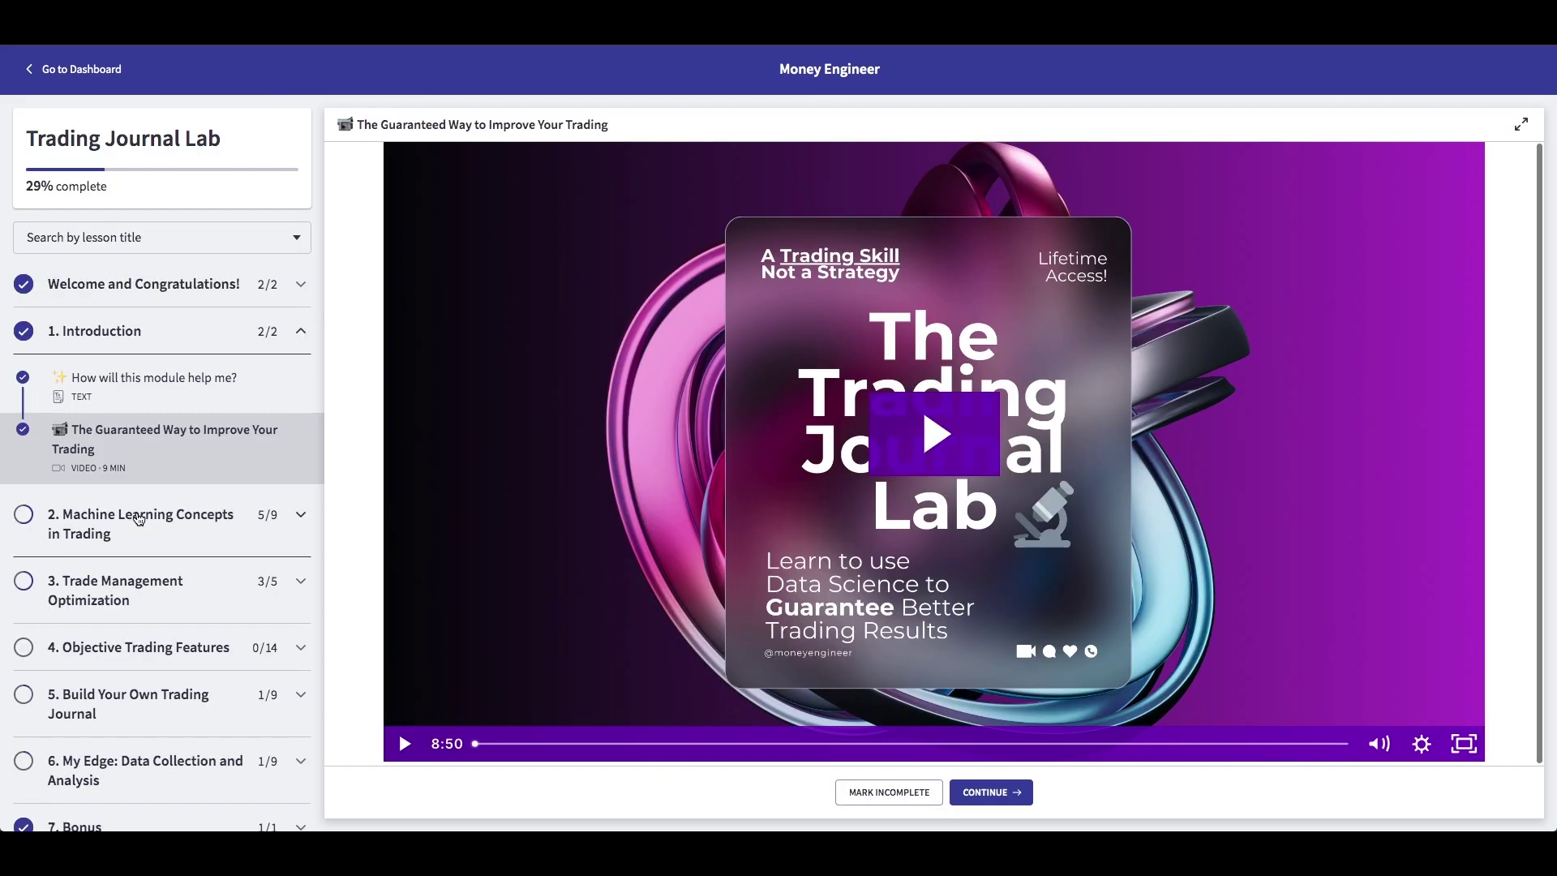
- Open 'How will this module help me?' in Machine Learning Concepts in Trading
click(145, 511)
scroll(145, 364, down, 1)
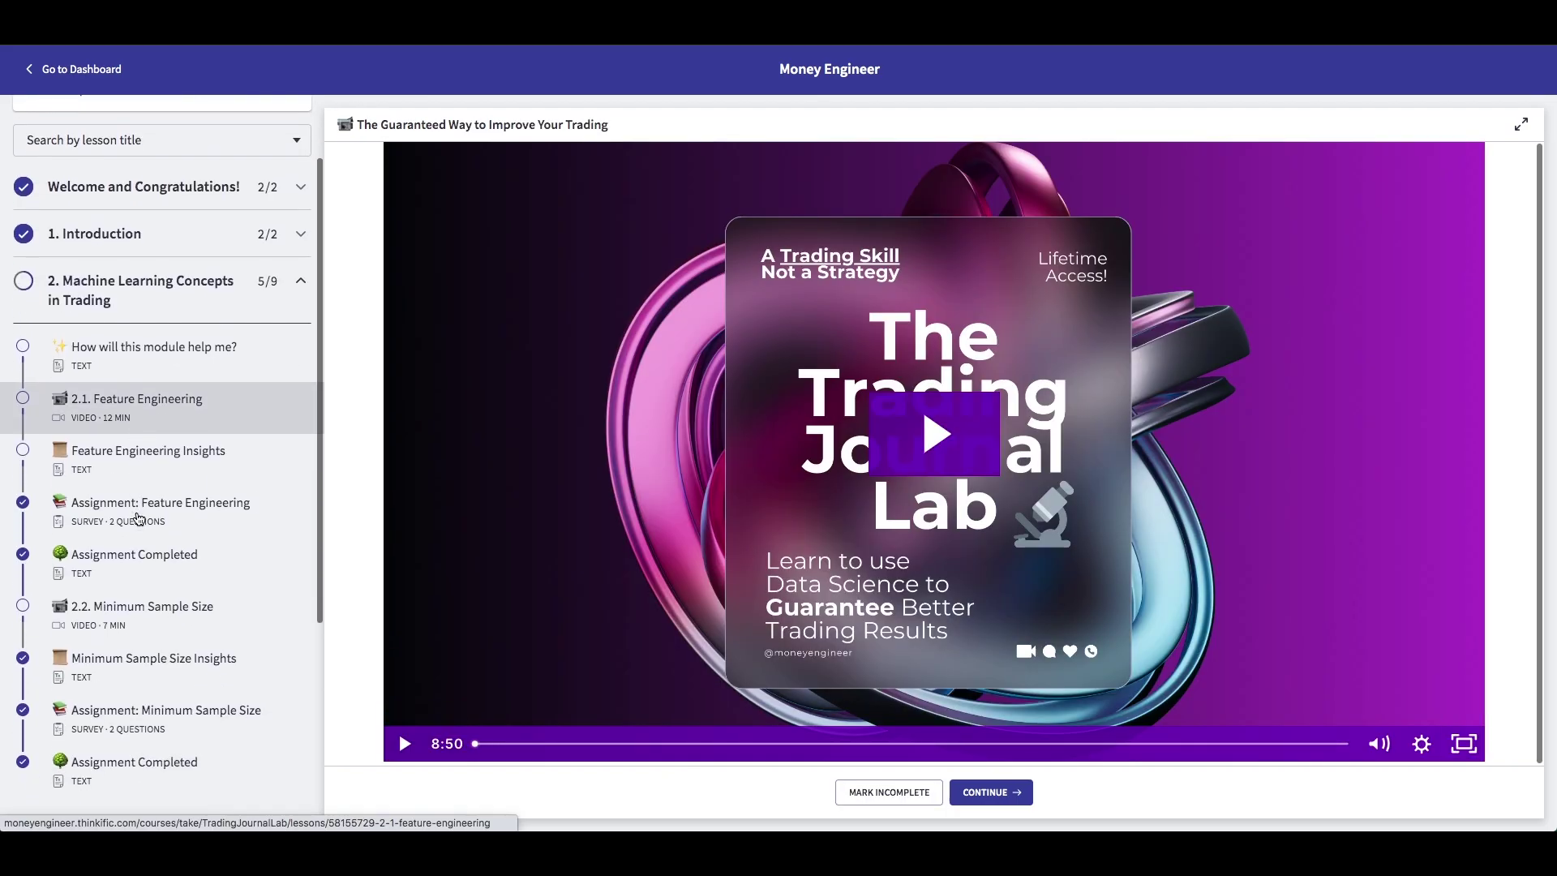
click(146, 364)
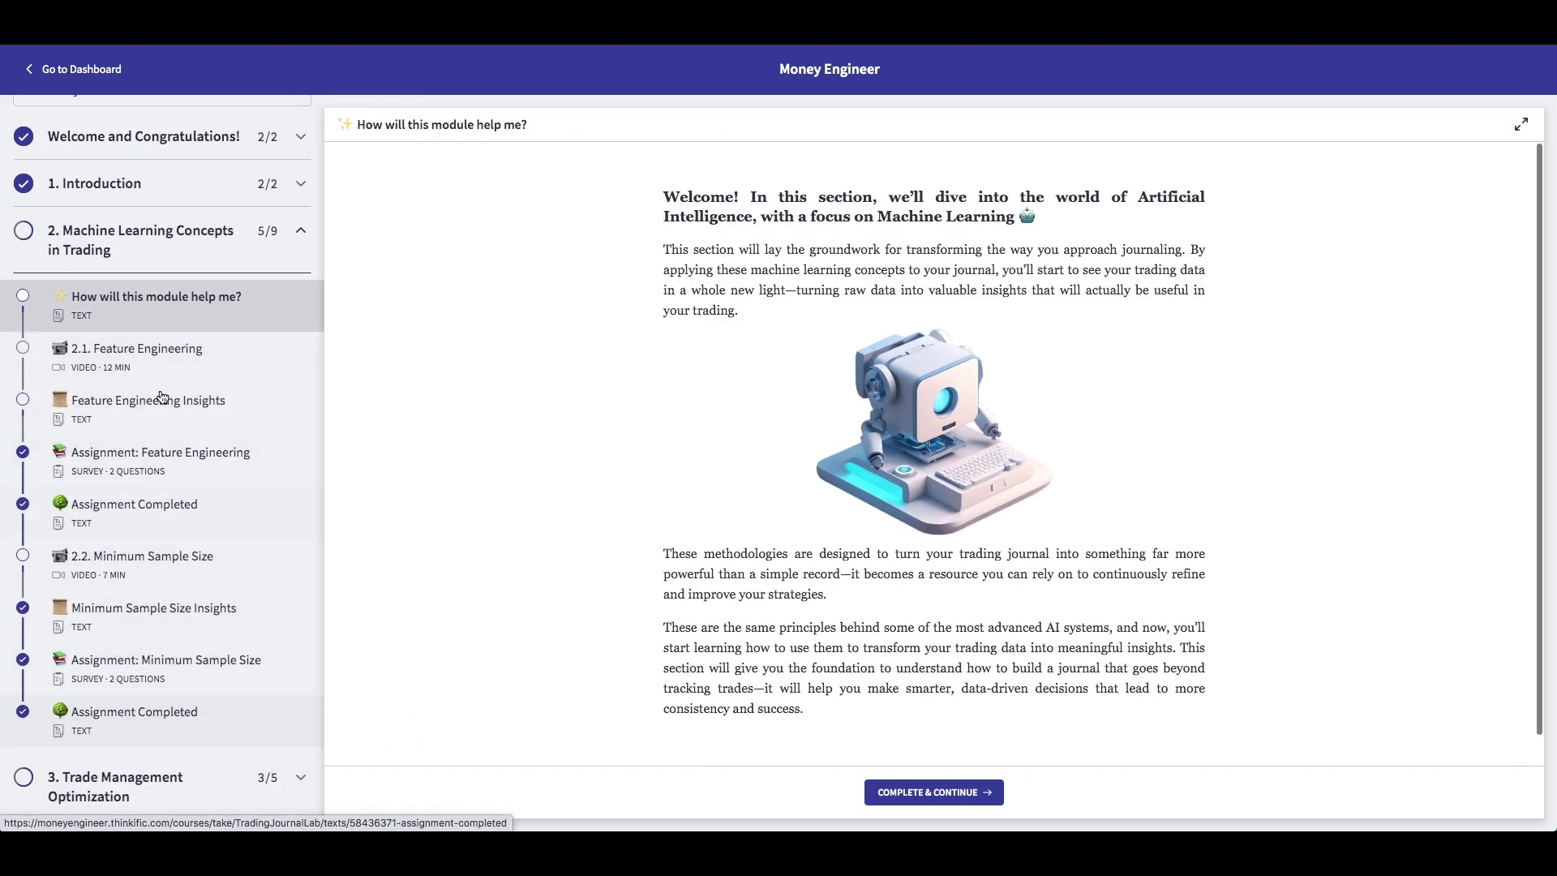